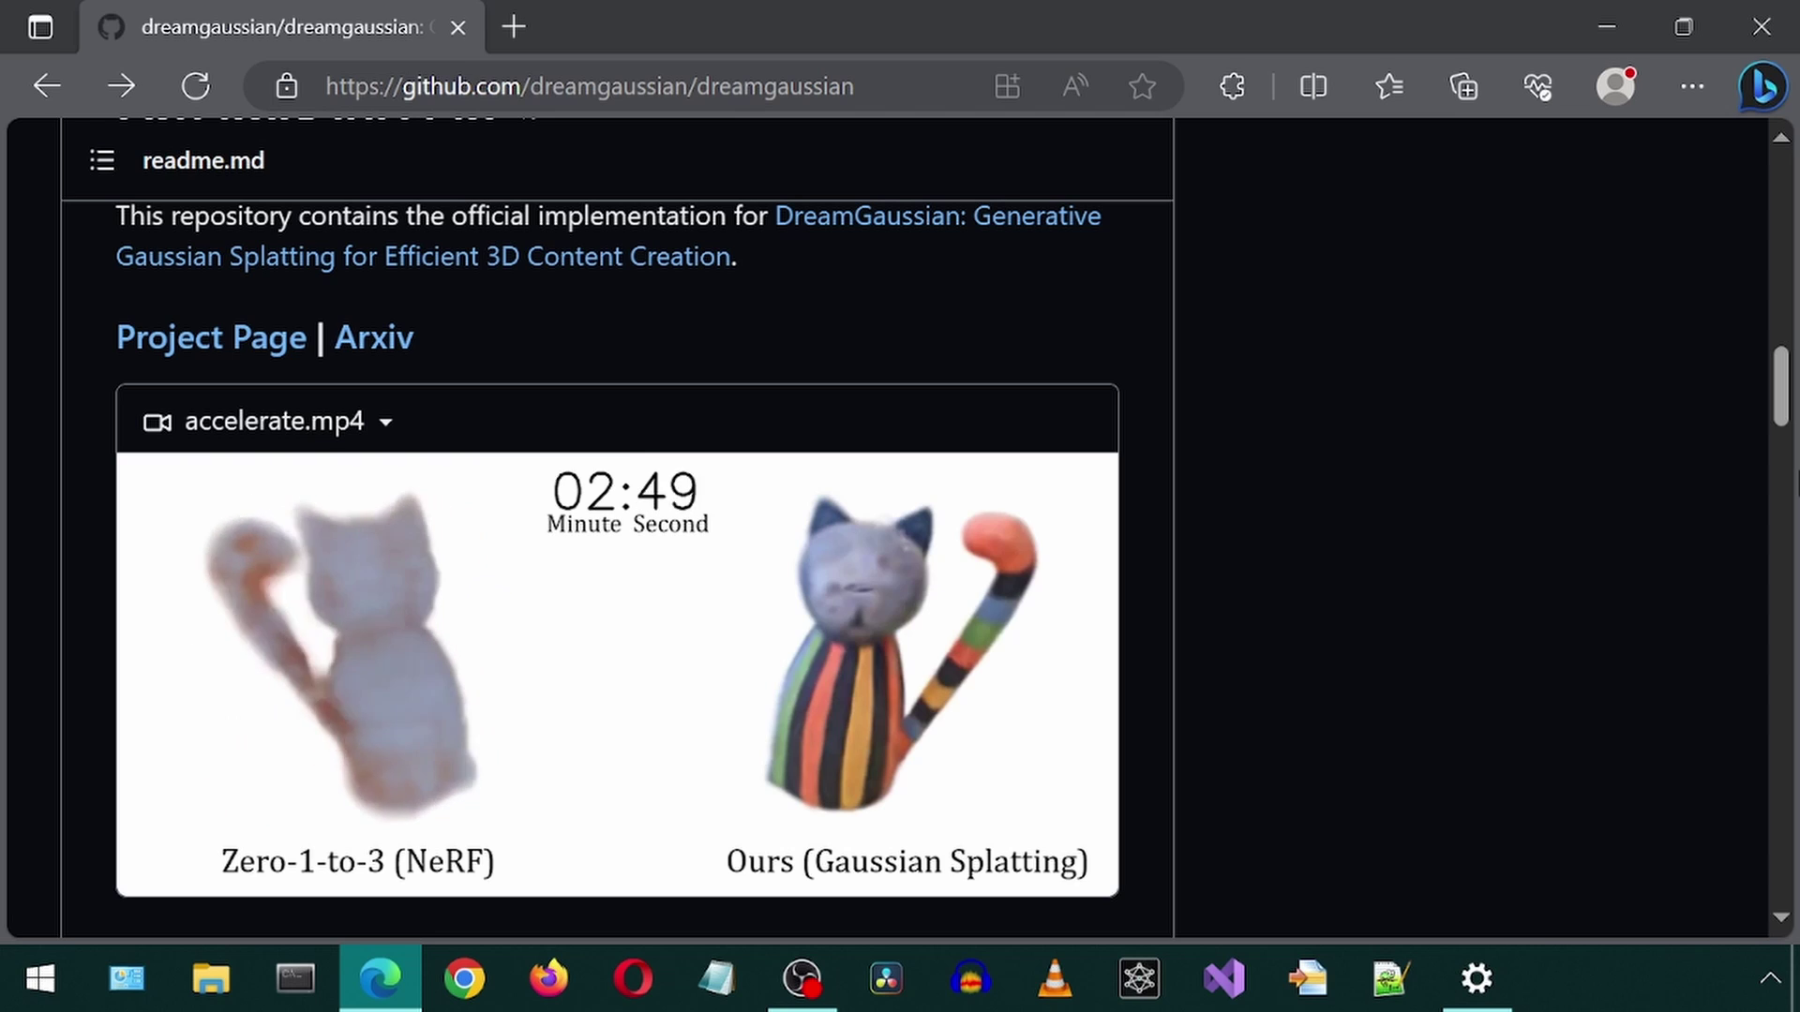
# Step: Scroll the dreamgaussian README past the demo video to its pip install commands
pyautogui.scroll(-8, 1394, 750)
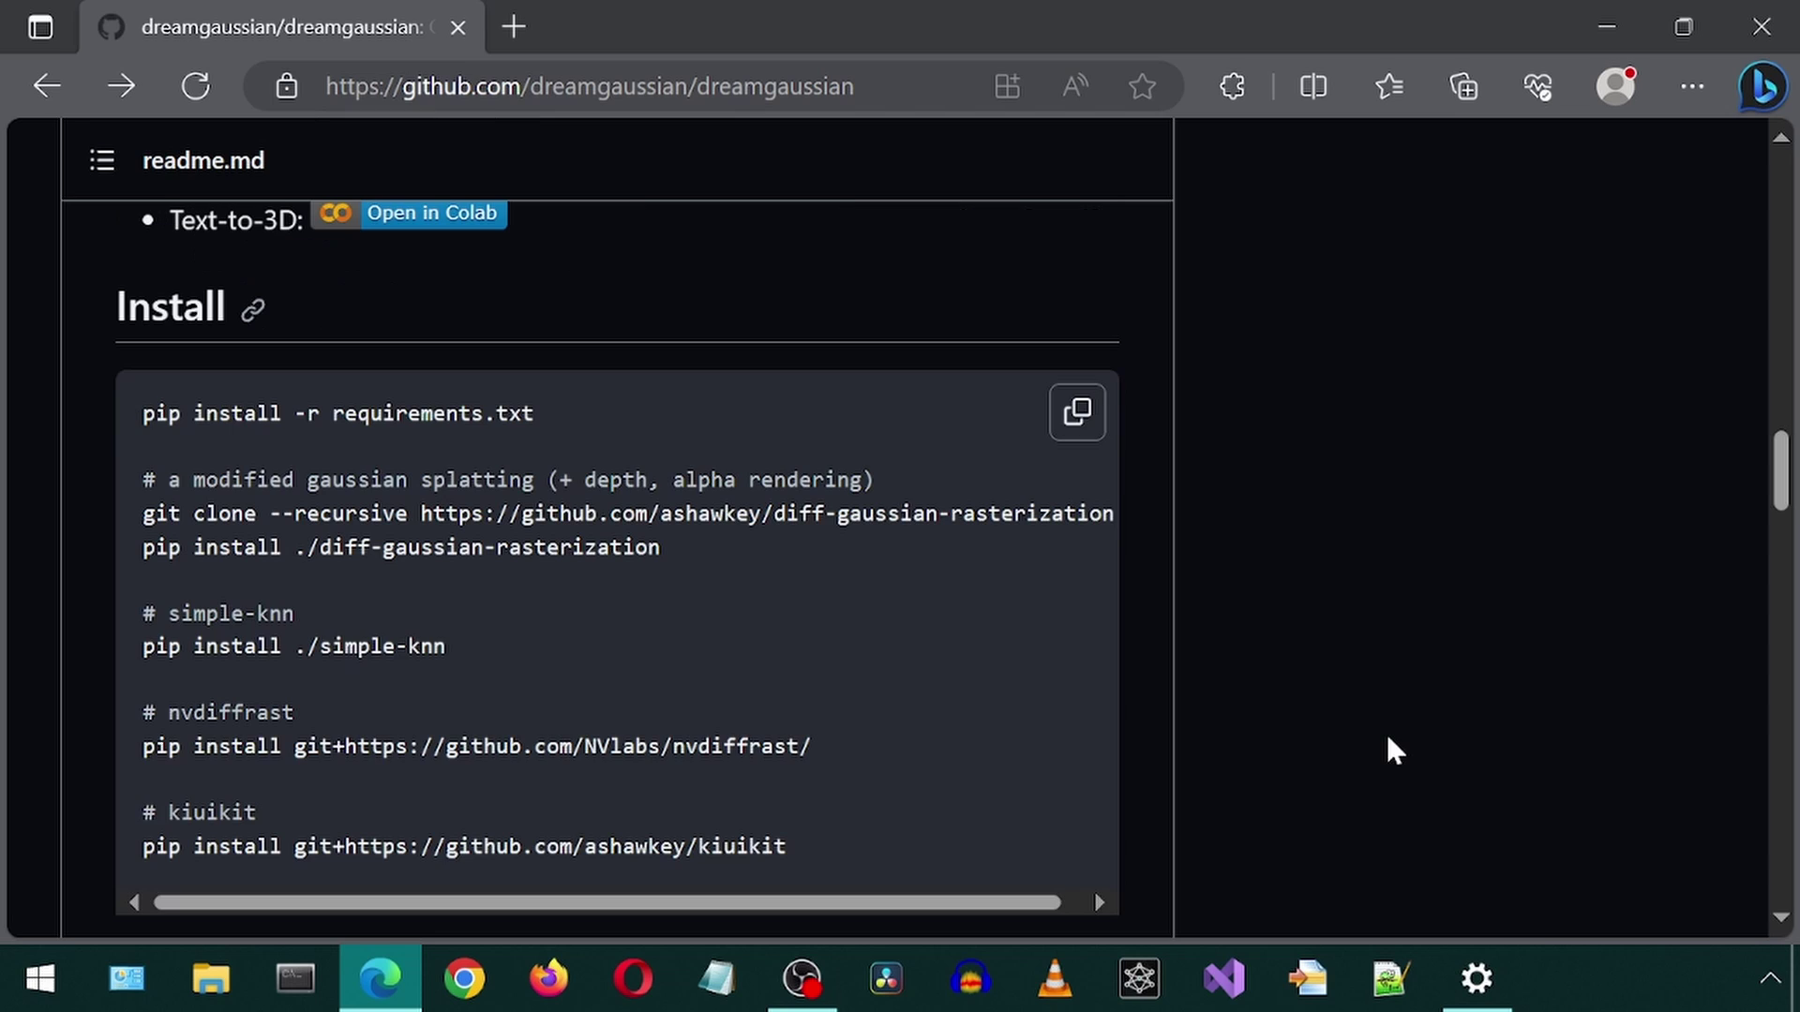
# Step: Run 'conda create -n dream python=3.10', then paste its 'conda activate dream' line at the prompt
pyautogui.click(286, 978)
pyautogui.write('conda cre')
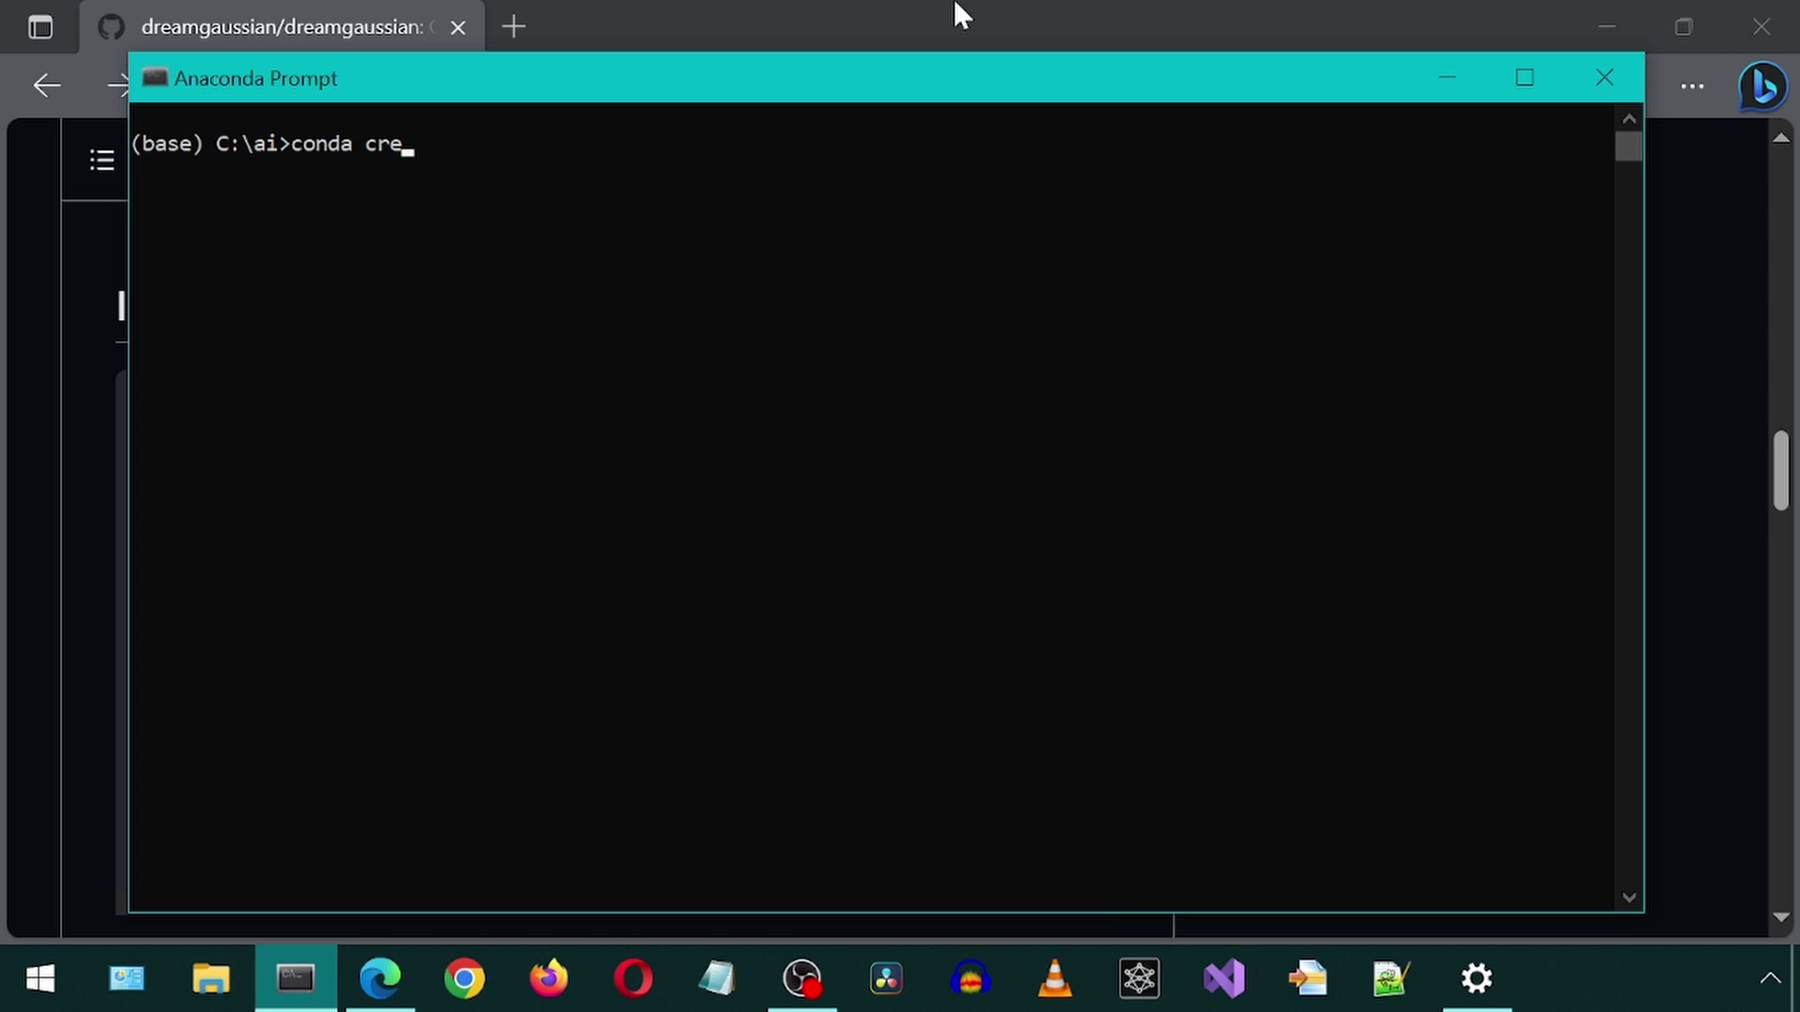
pyautogui.write('ate -n dream python')
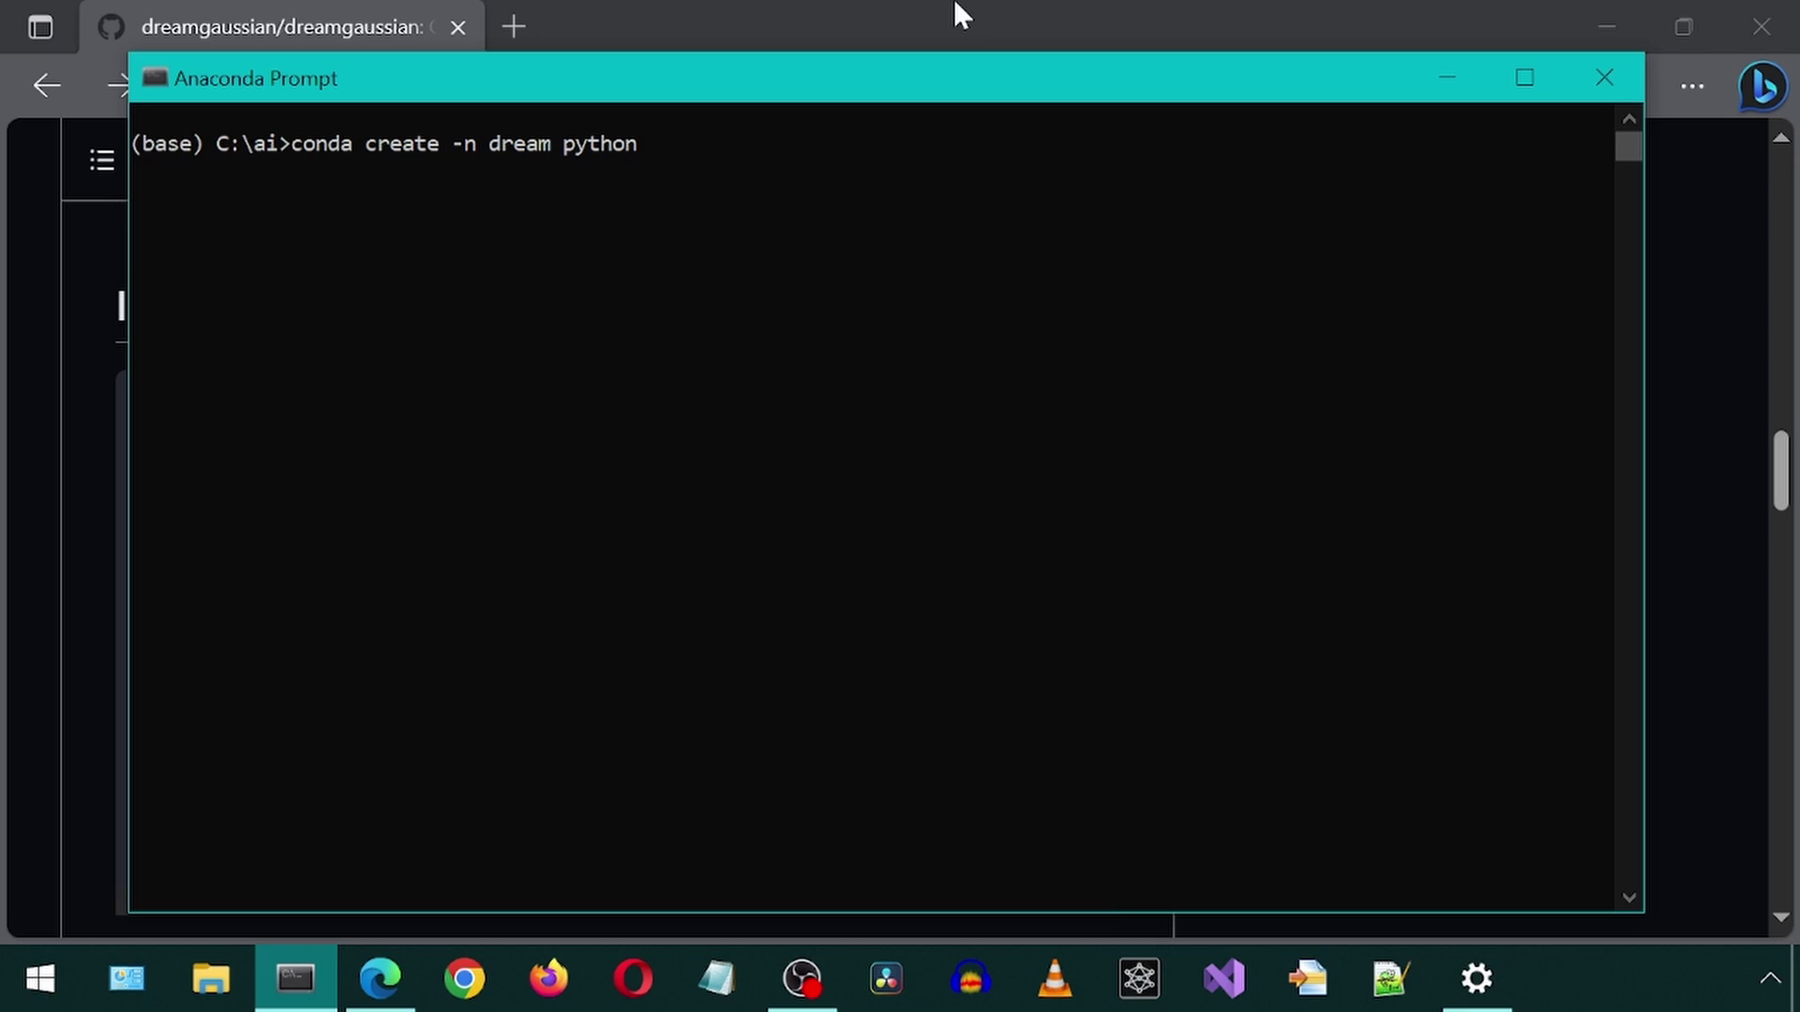
pyautogui.write('=3.10')
pyautogui.press('Return')
pyautogui.moveTo(494, 712); pyautogui.dragTo(224, 715)
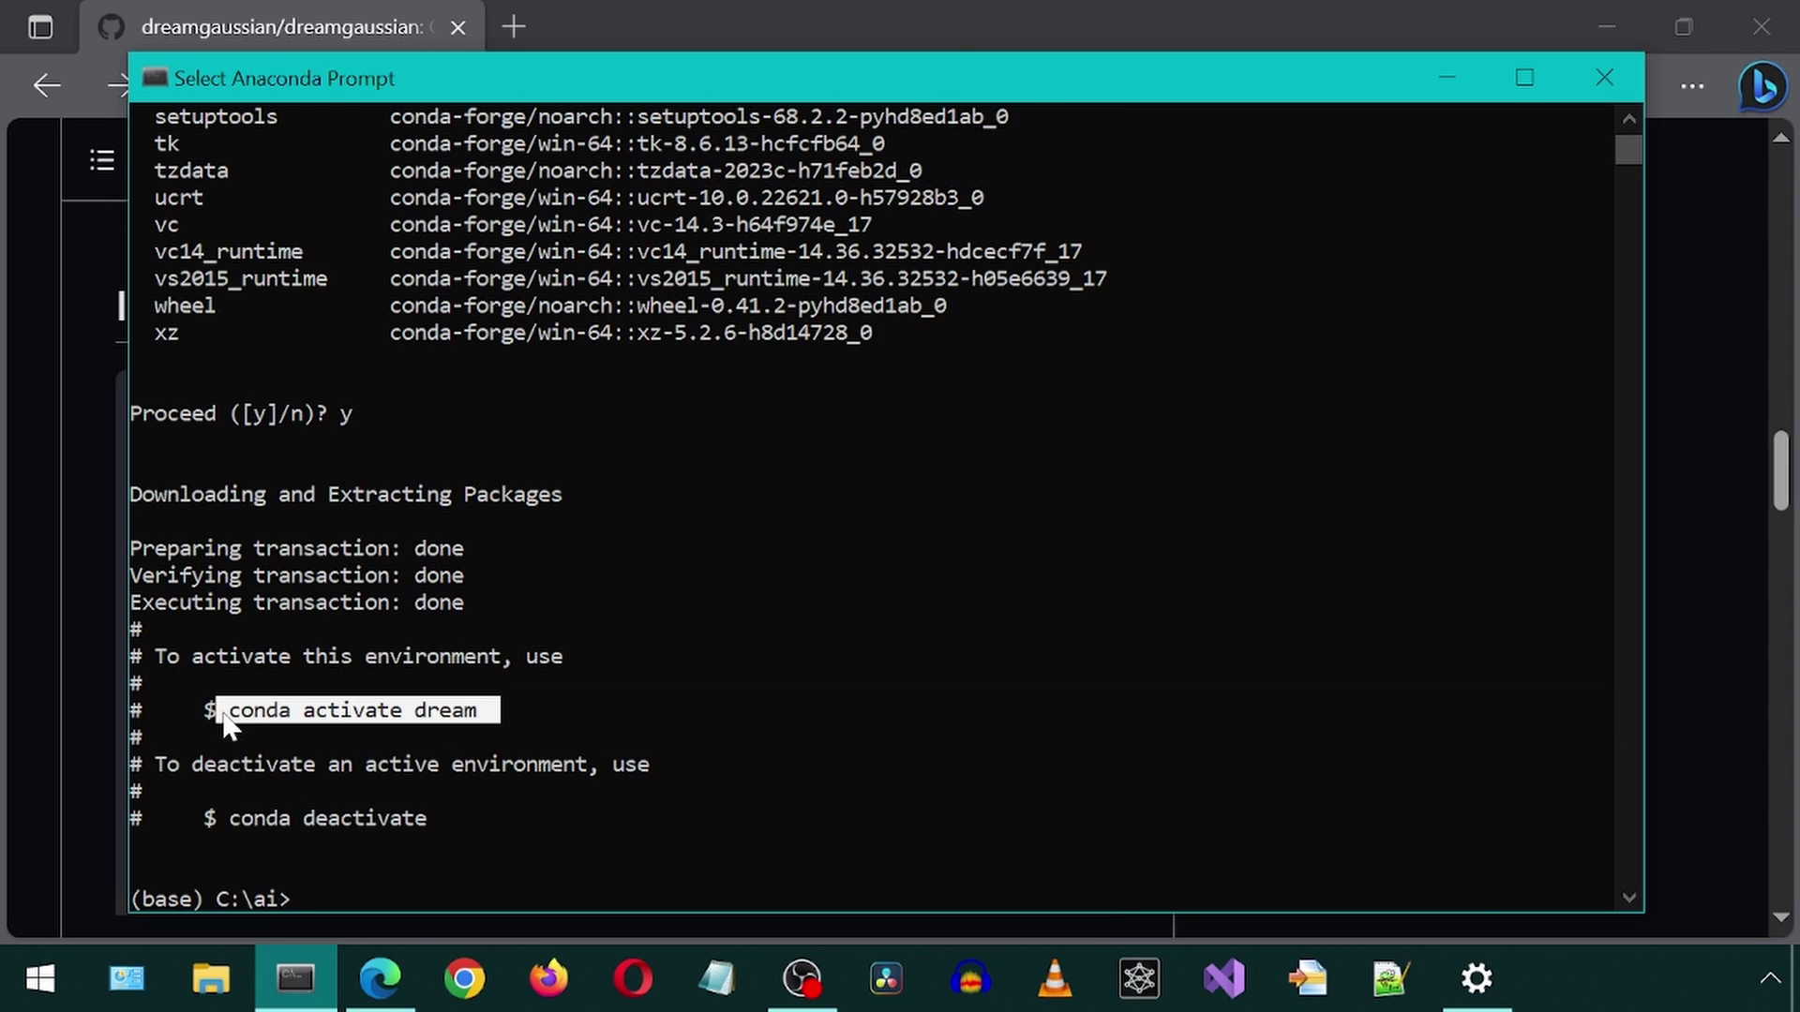
pyautogui.rightClick(224, 714)
pyautogui.rightClick(310, 668)
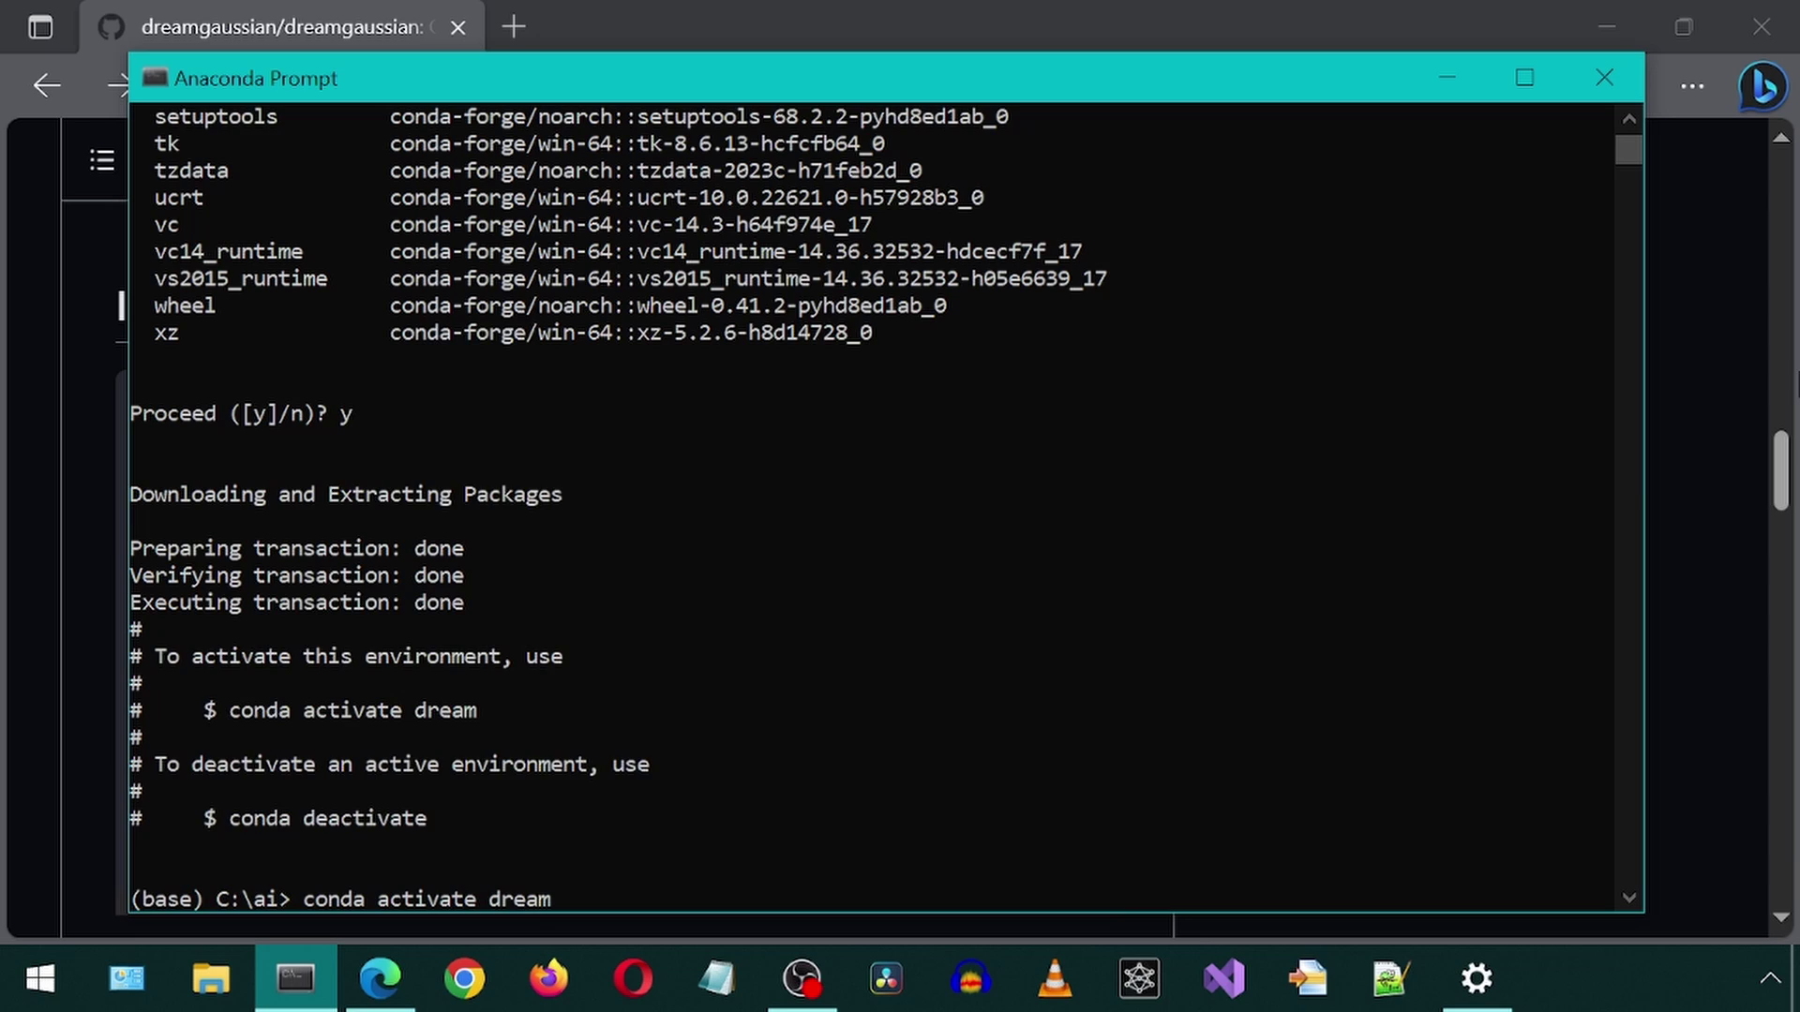
# Step: Activate dream and paste pytorch.org's Windows conda install command for CUDA 11.8 at the prompt
pyautogui.press('Return')
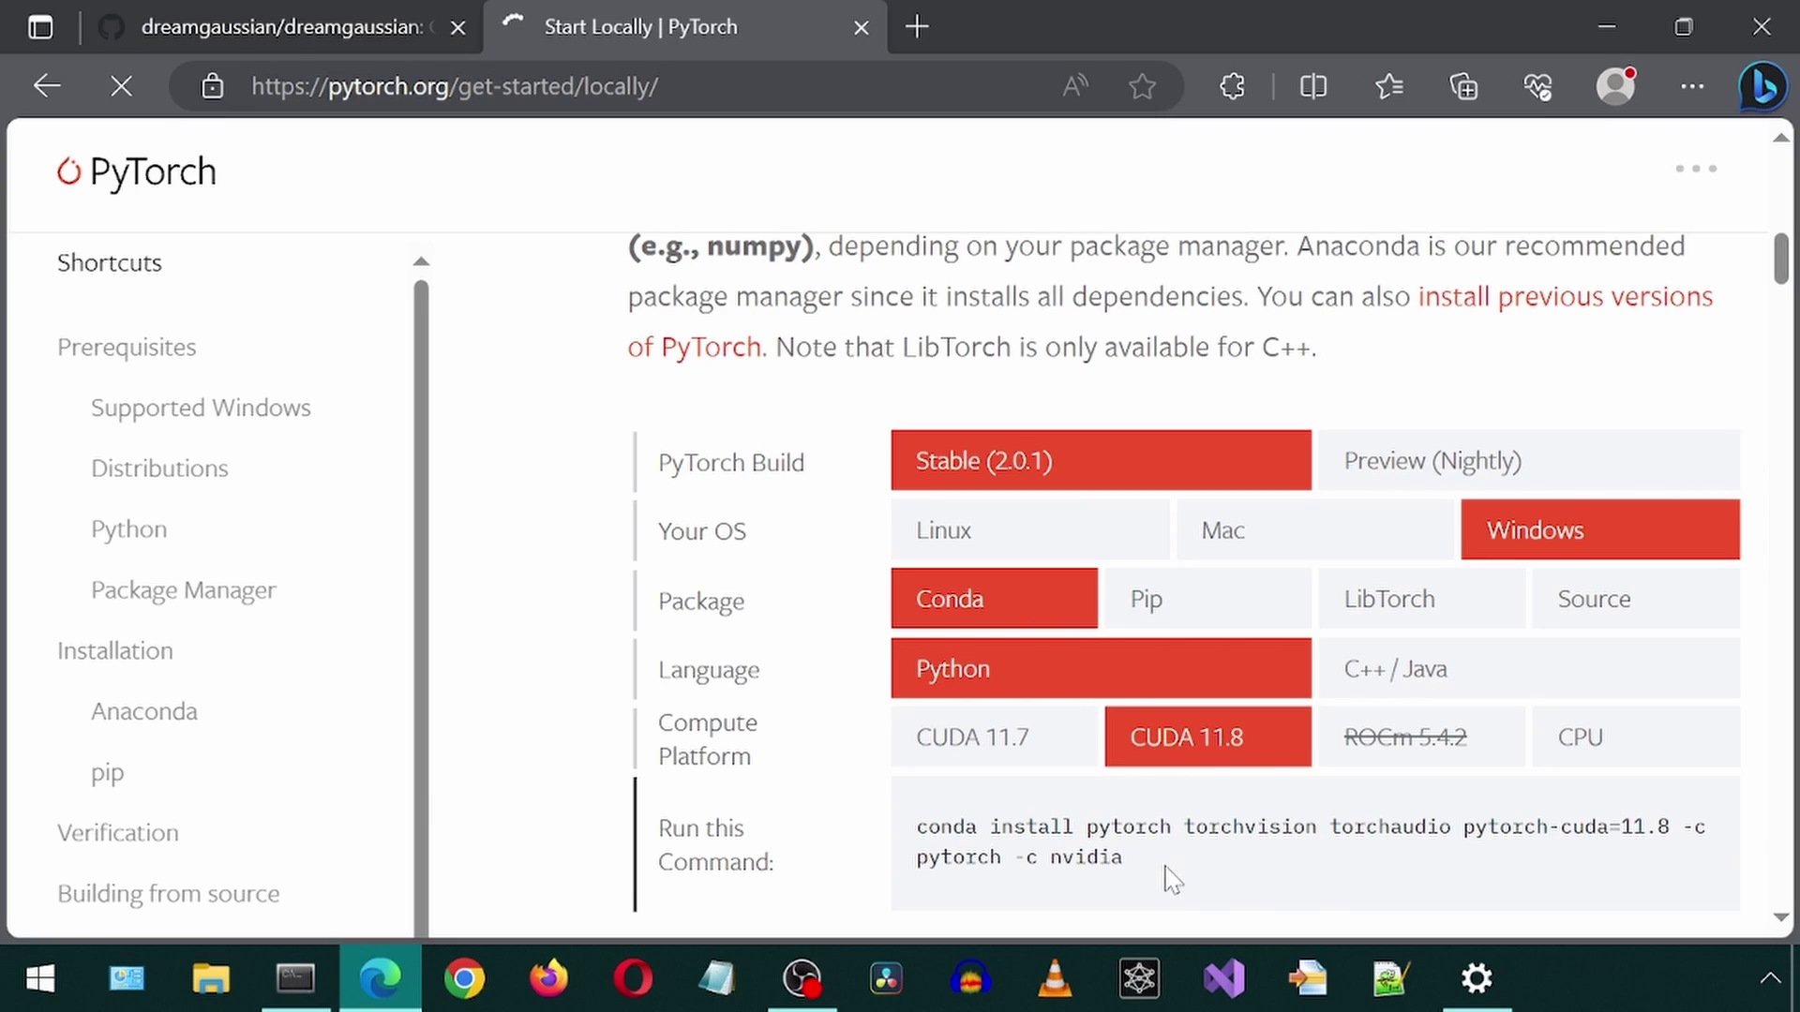
pyautogui.moveTo(1144, 868); pyautogui.dragTo(916, 827)
pyautogui.rightClick(958, 834)
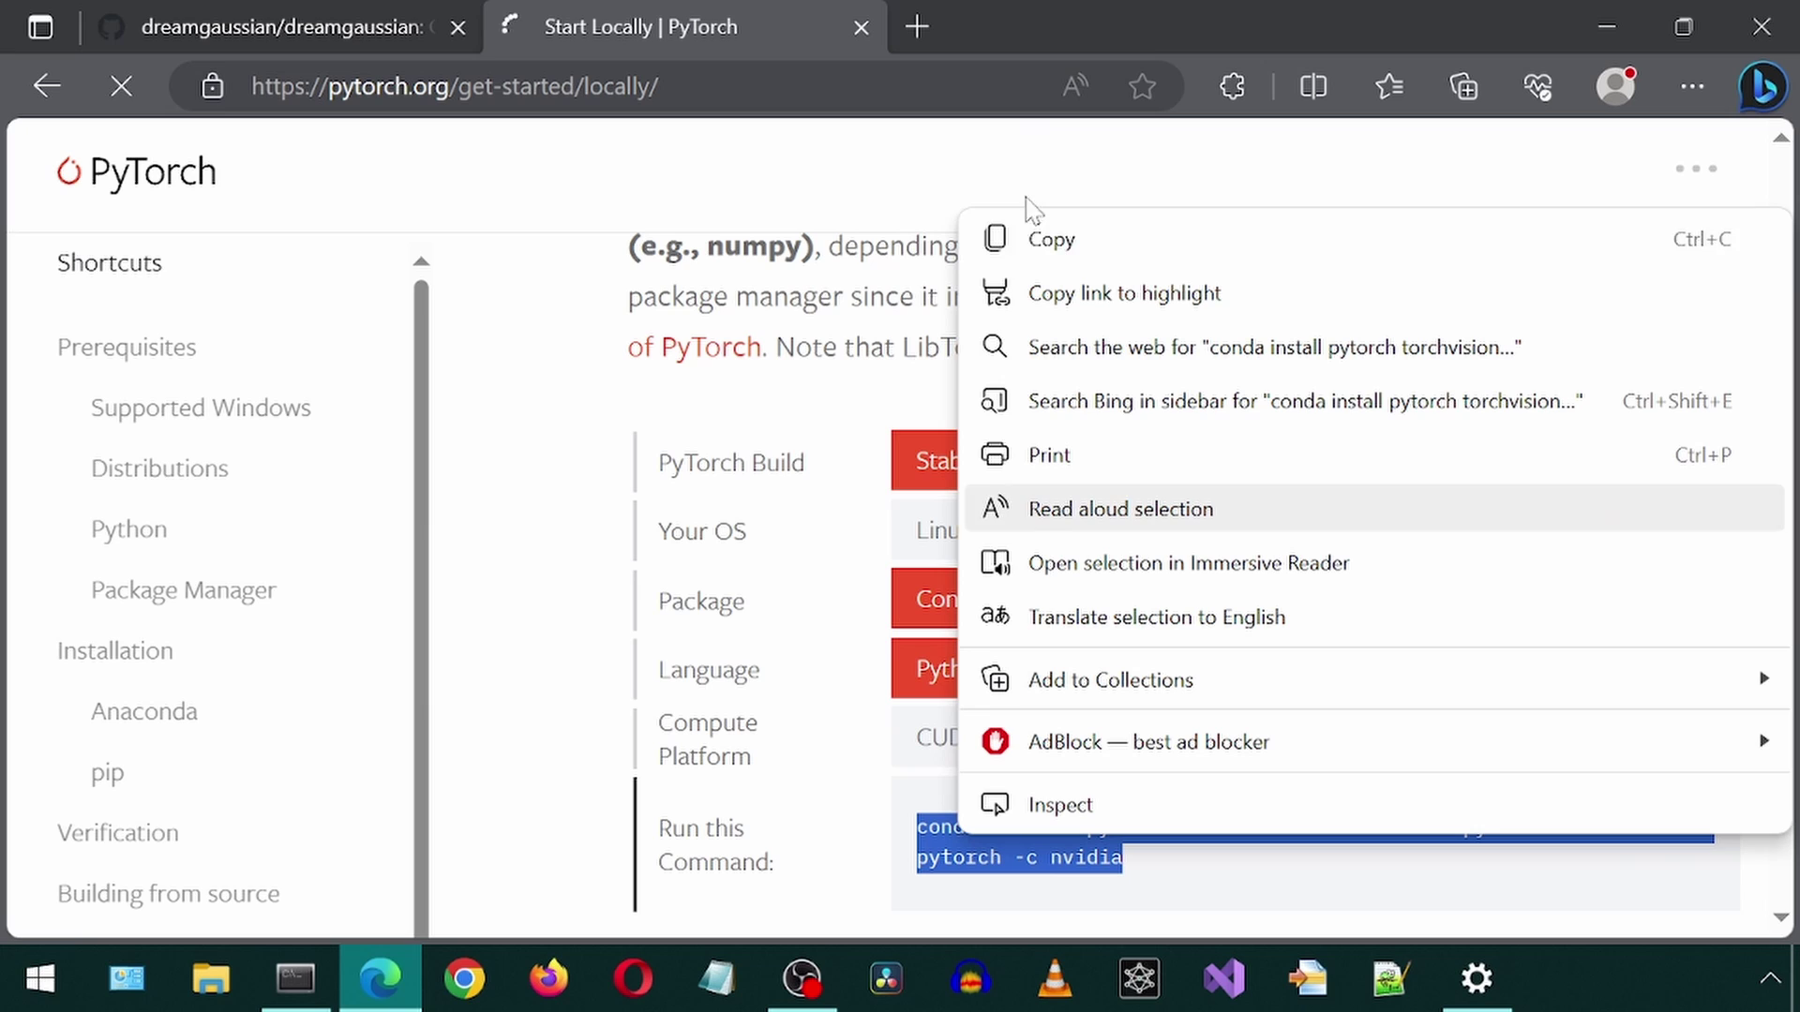
pyautogui.click(1076, 240)
pyautogui.click(281, 998)
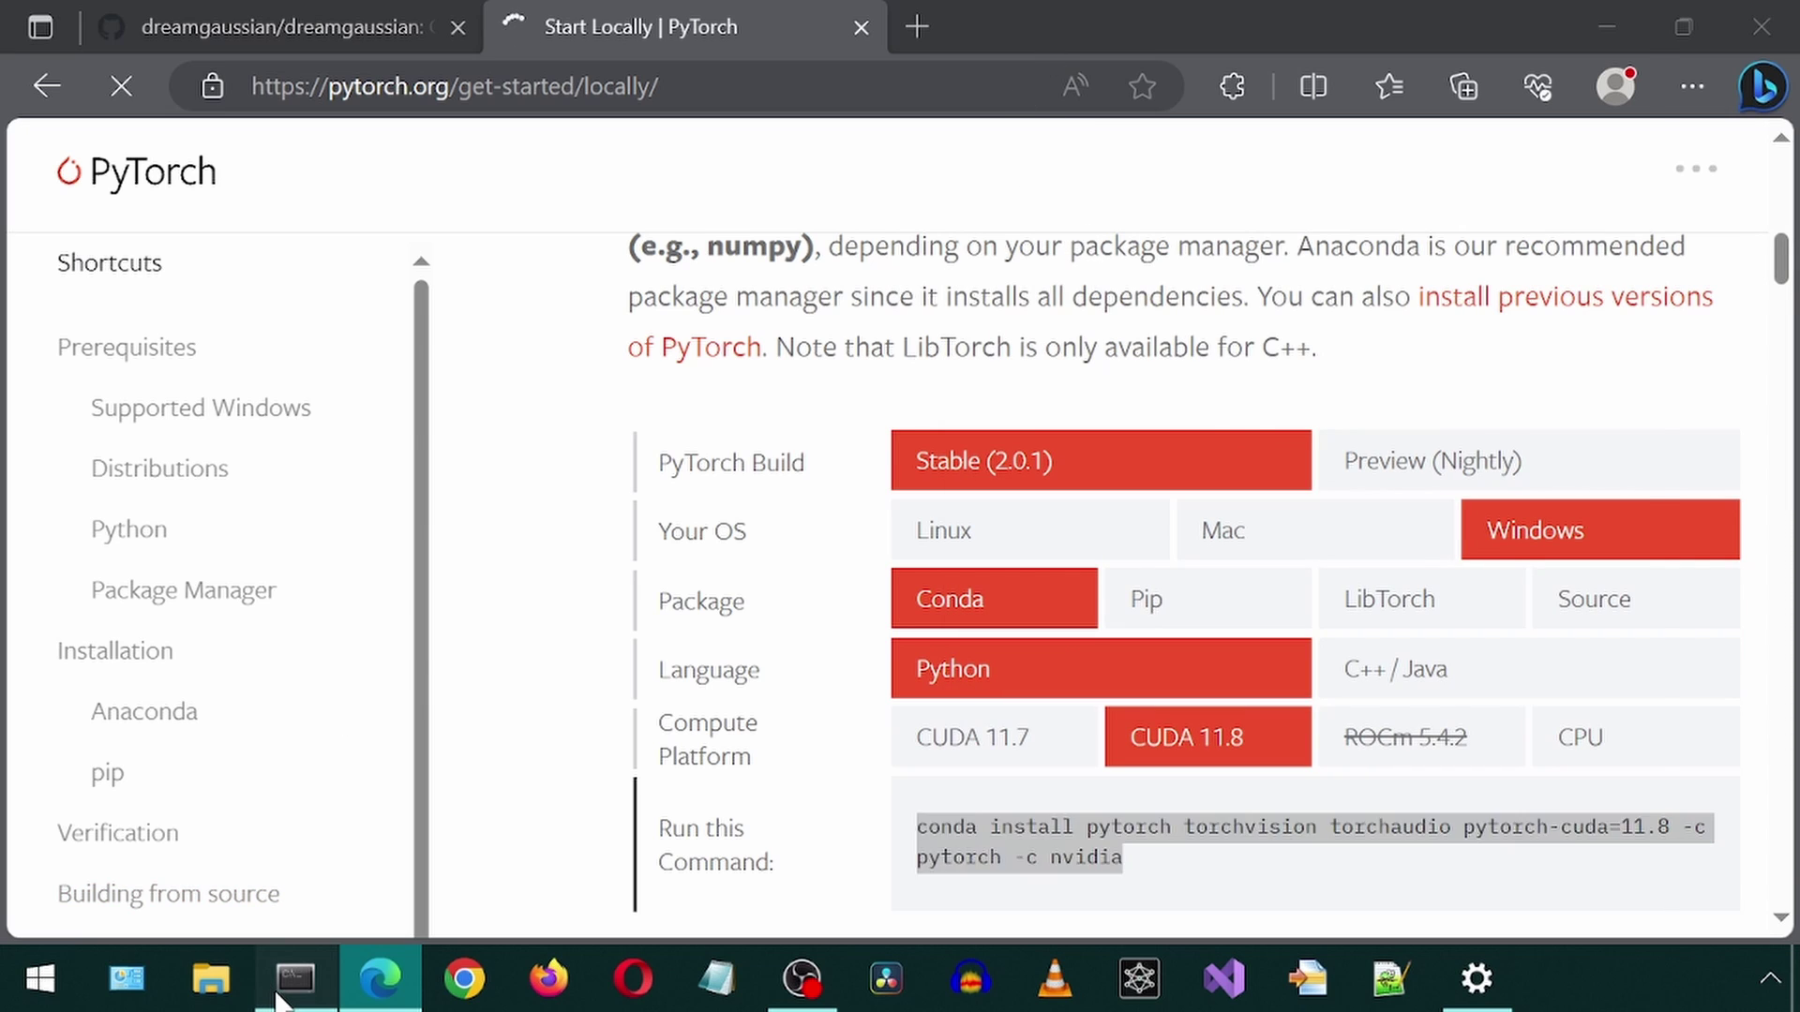
pyautogui.hotkey('ctrl', 'v')
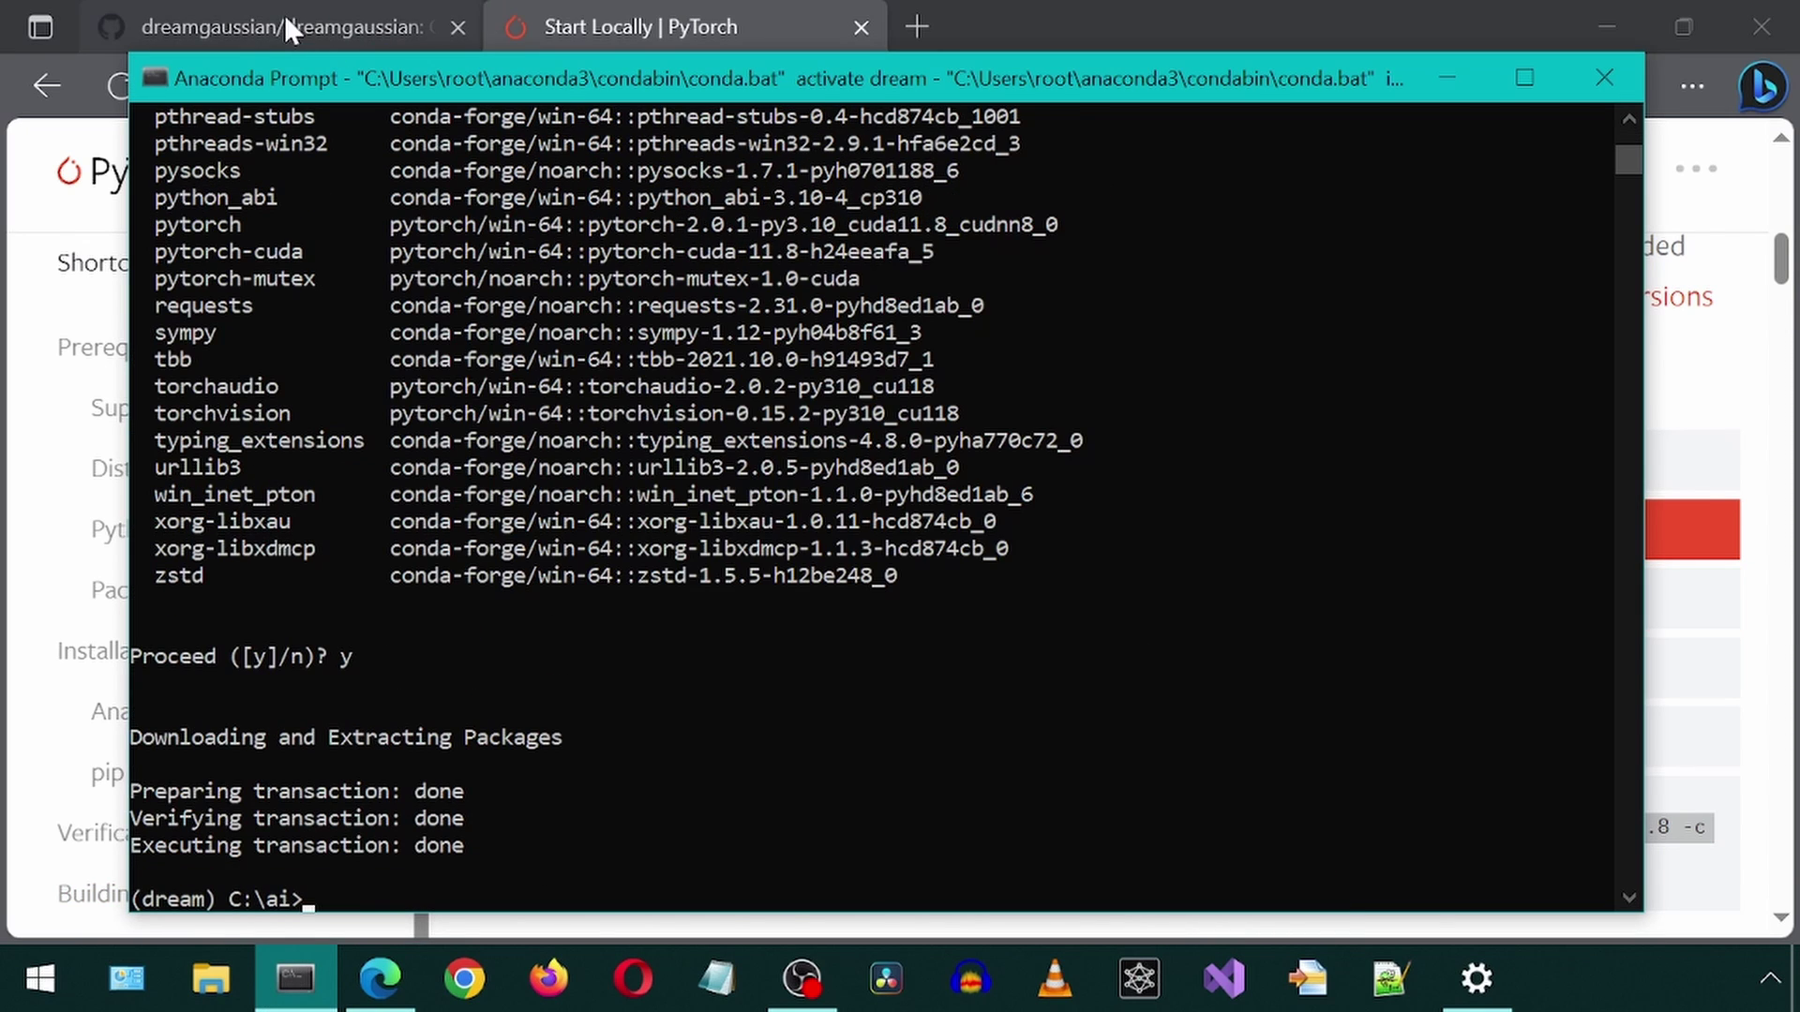
# Step: Fork dreamgaussian on GitHub, trimming 'gaussian' so the repository name is 'dream'
pyautogui.click(259, 14)
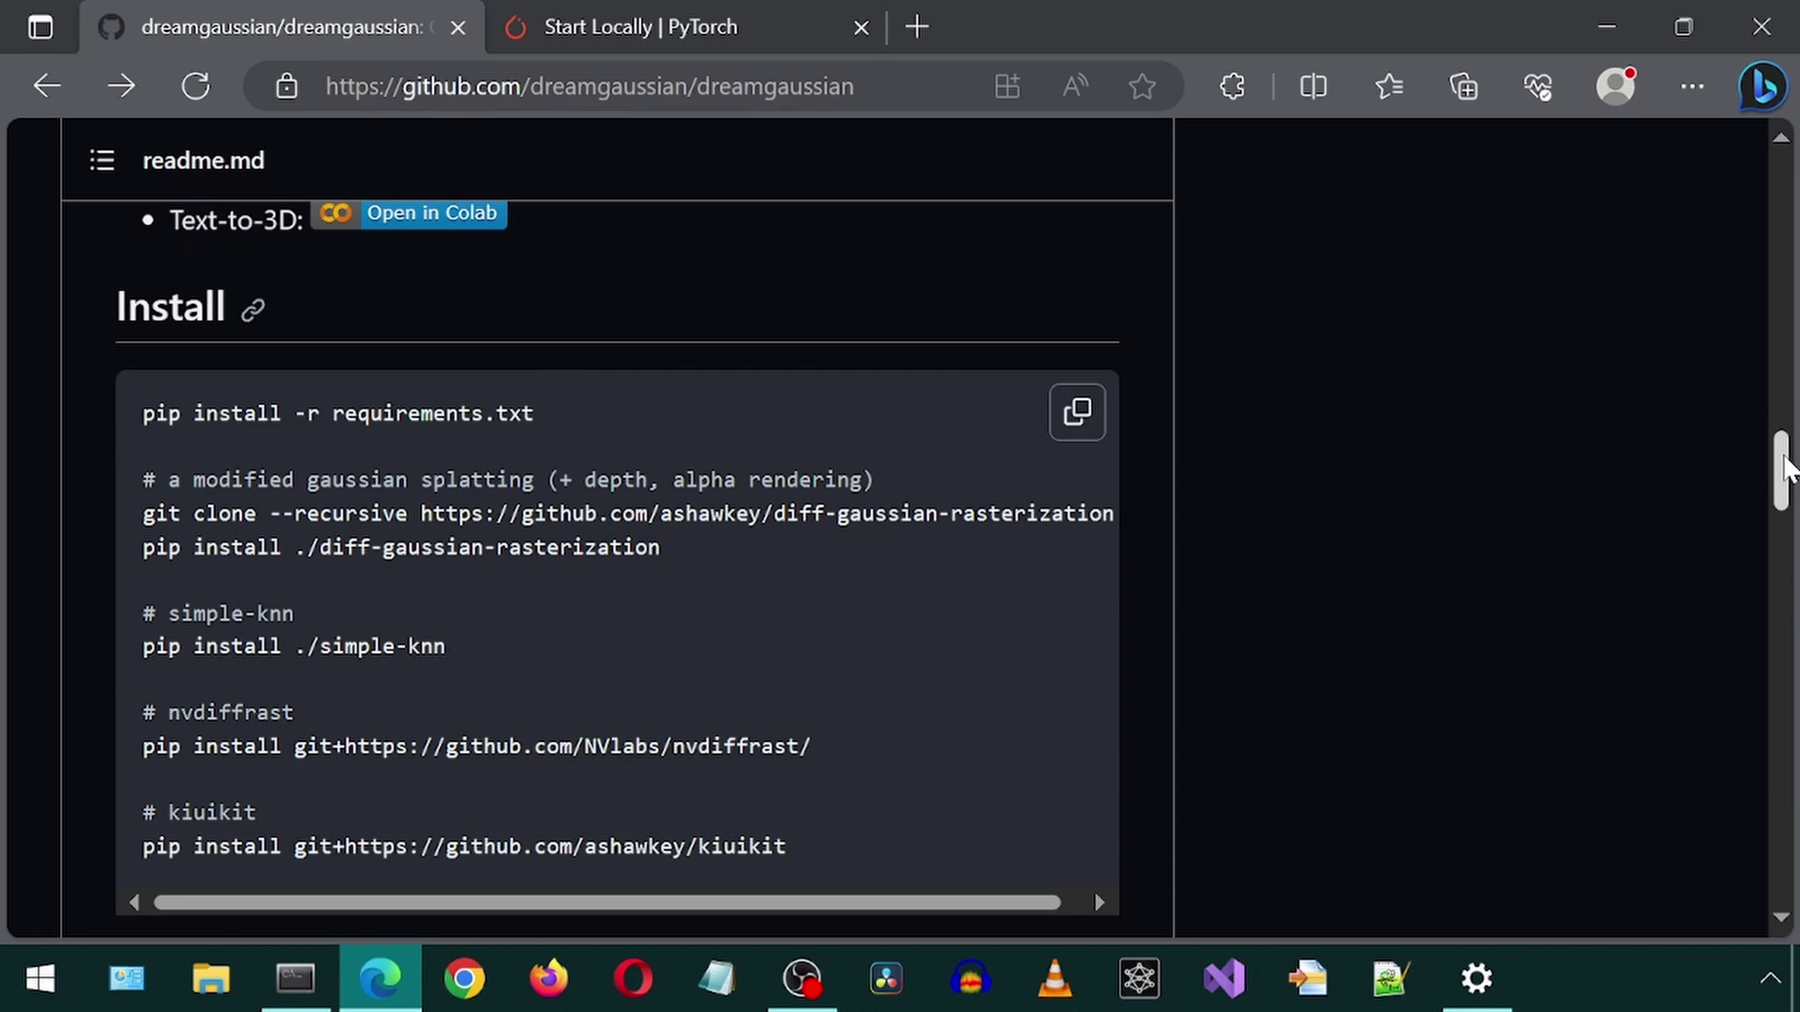
pyautogui.moveTo(1780, 468); pyautogui.dragTo(1781, 192)
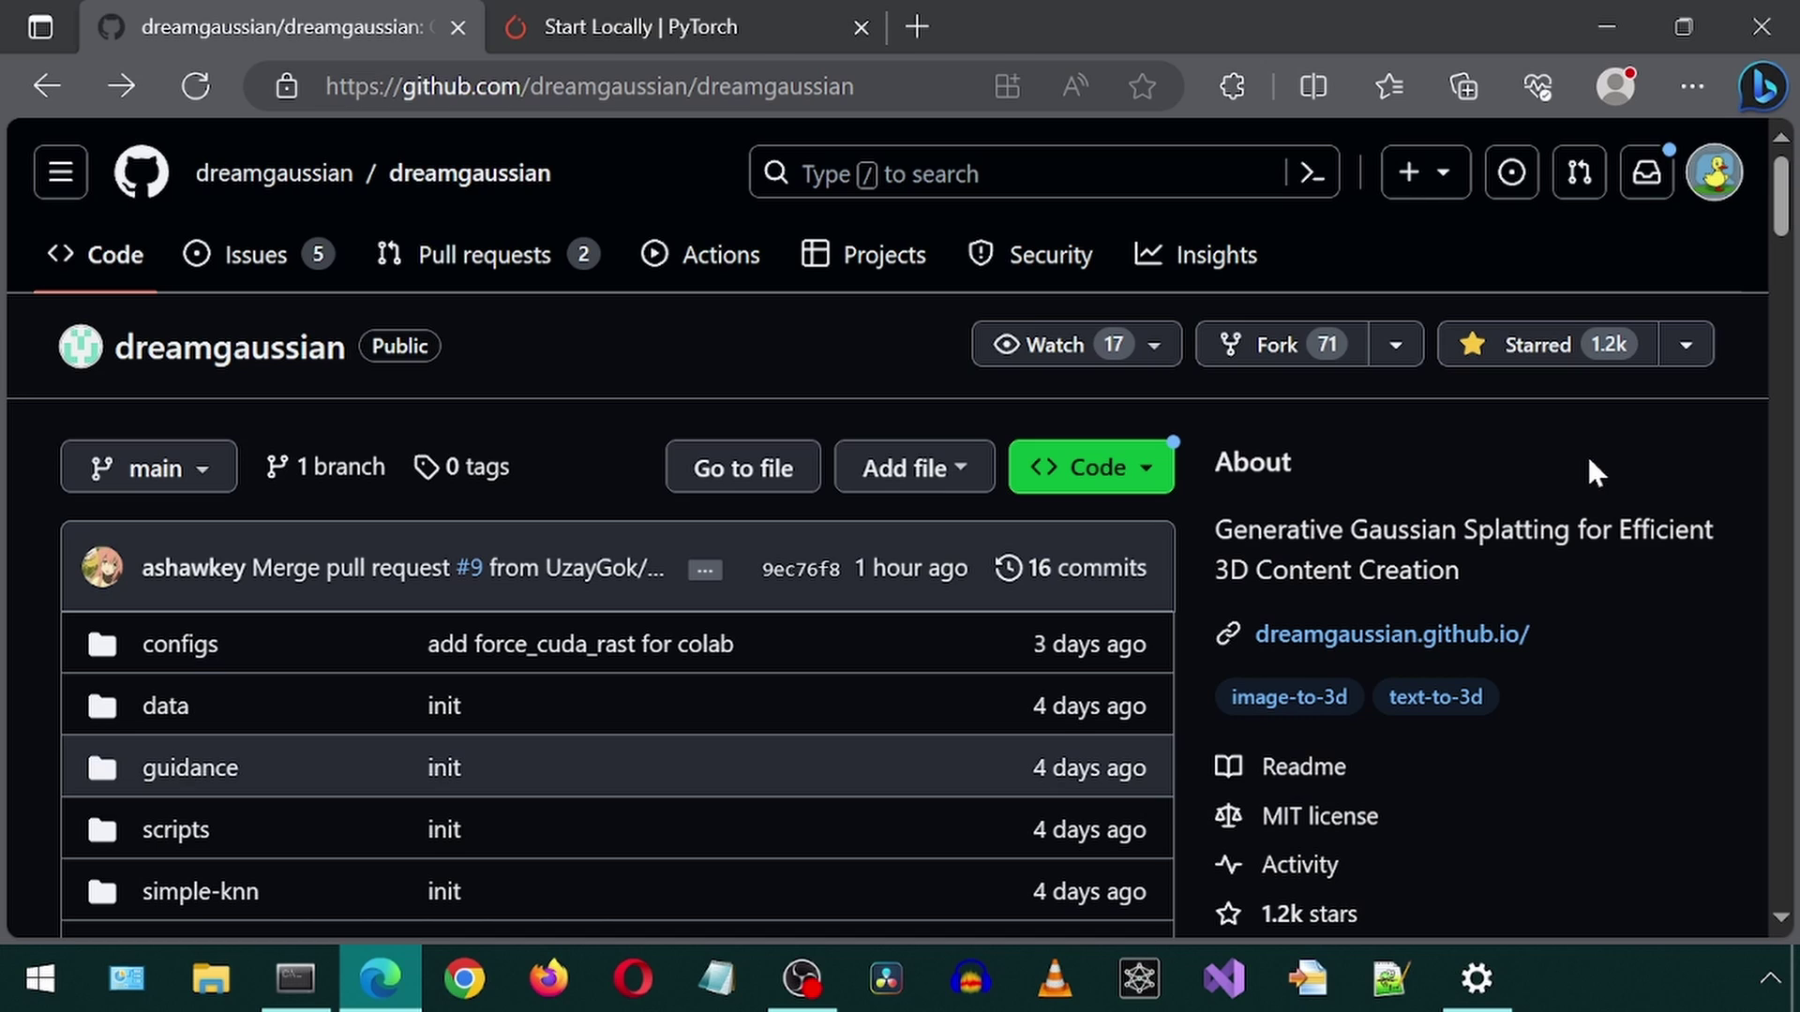
pyautogui.click(1277, 347)
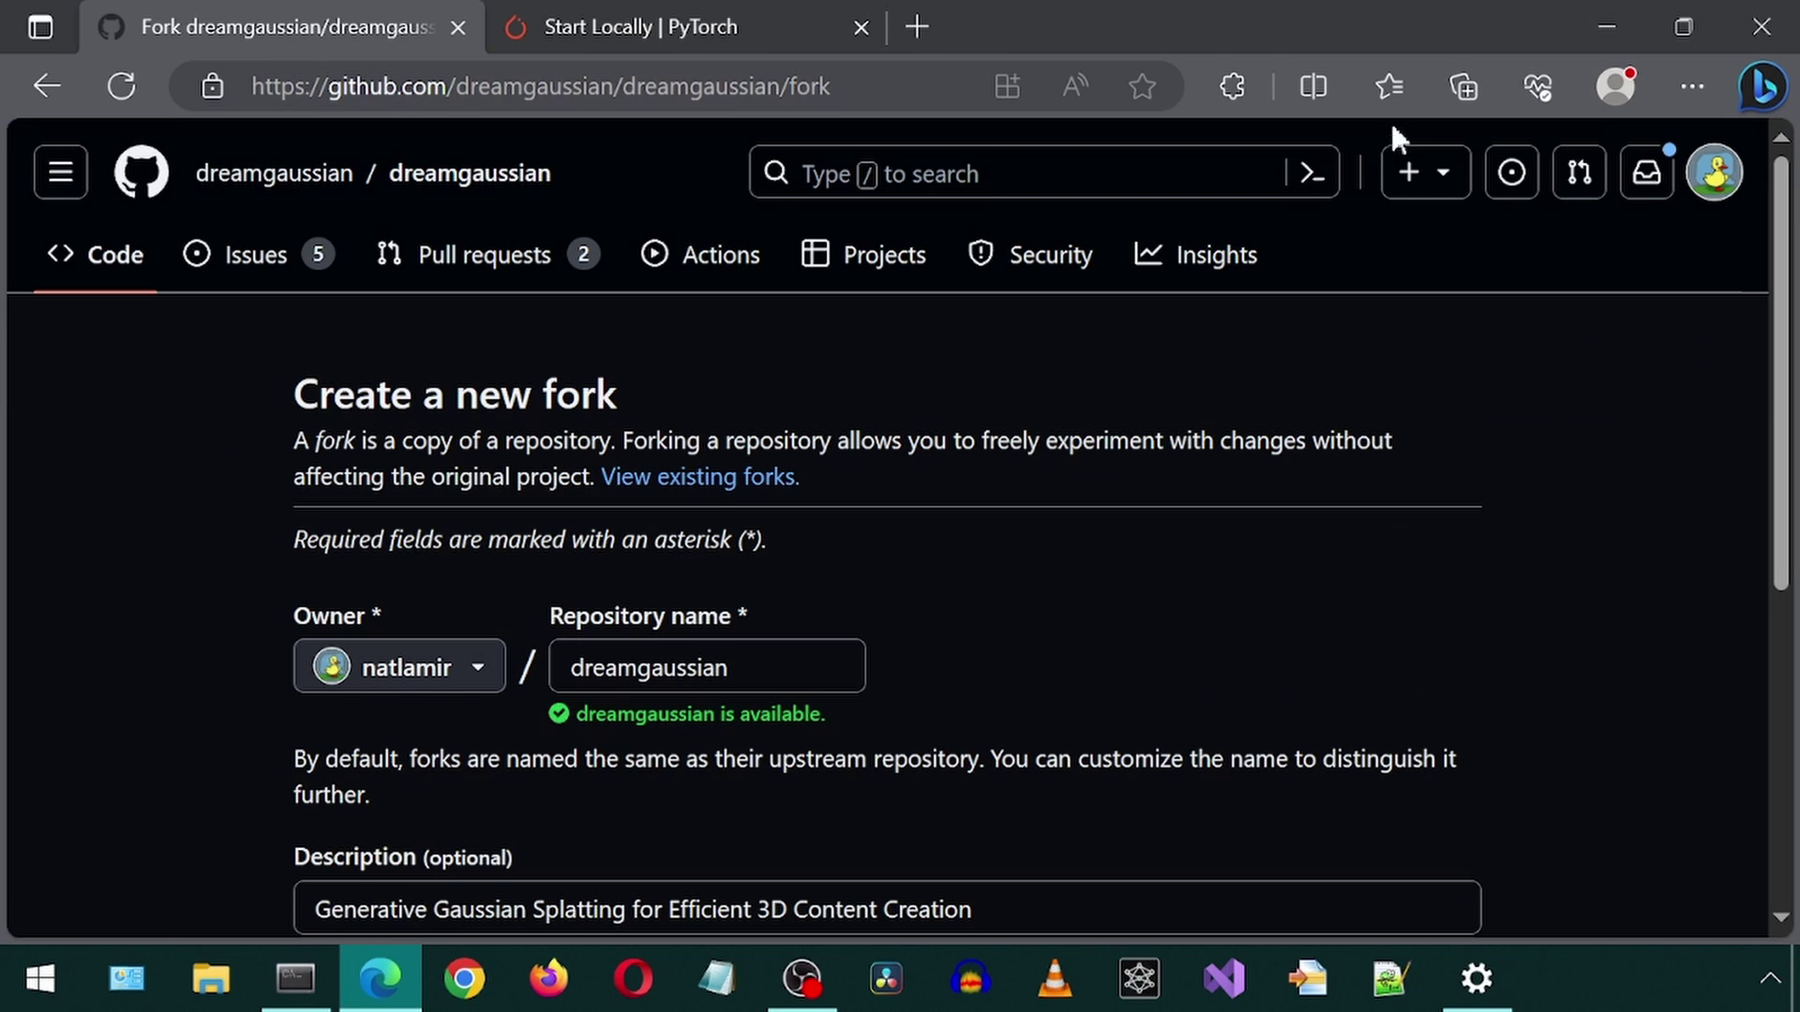
pyautogui.scroll(-1, 1360, 601)
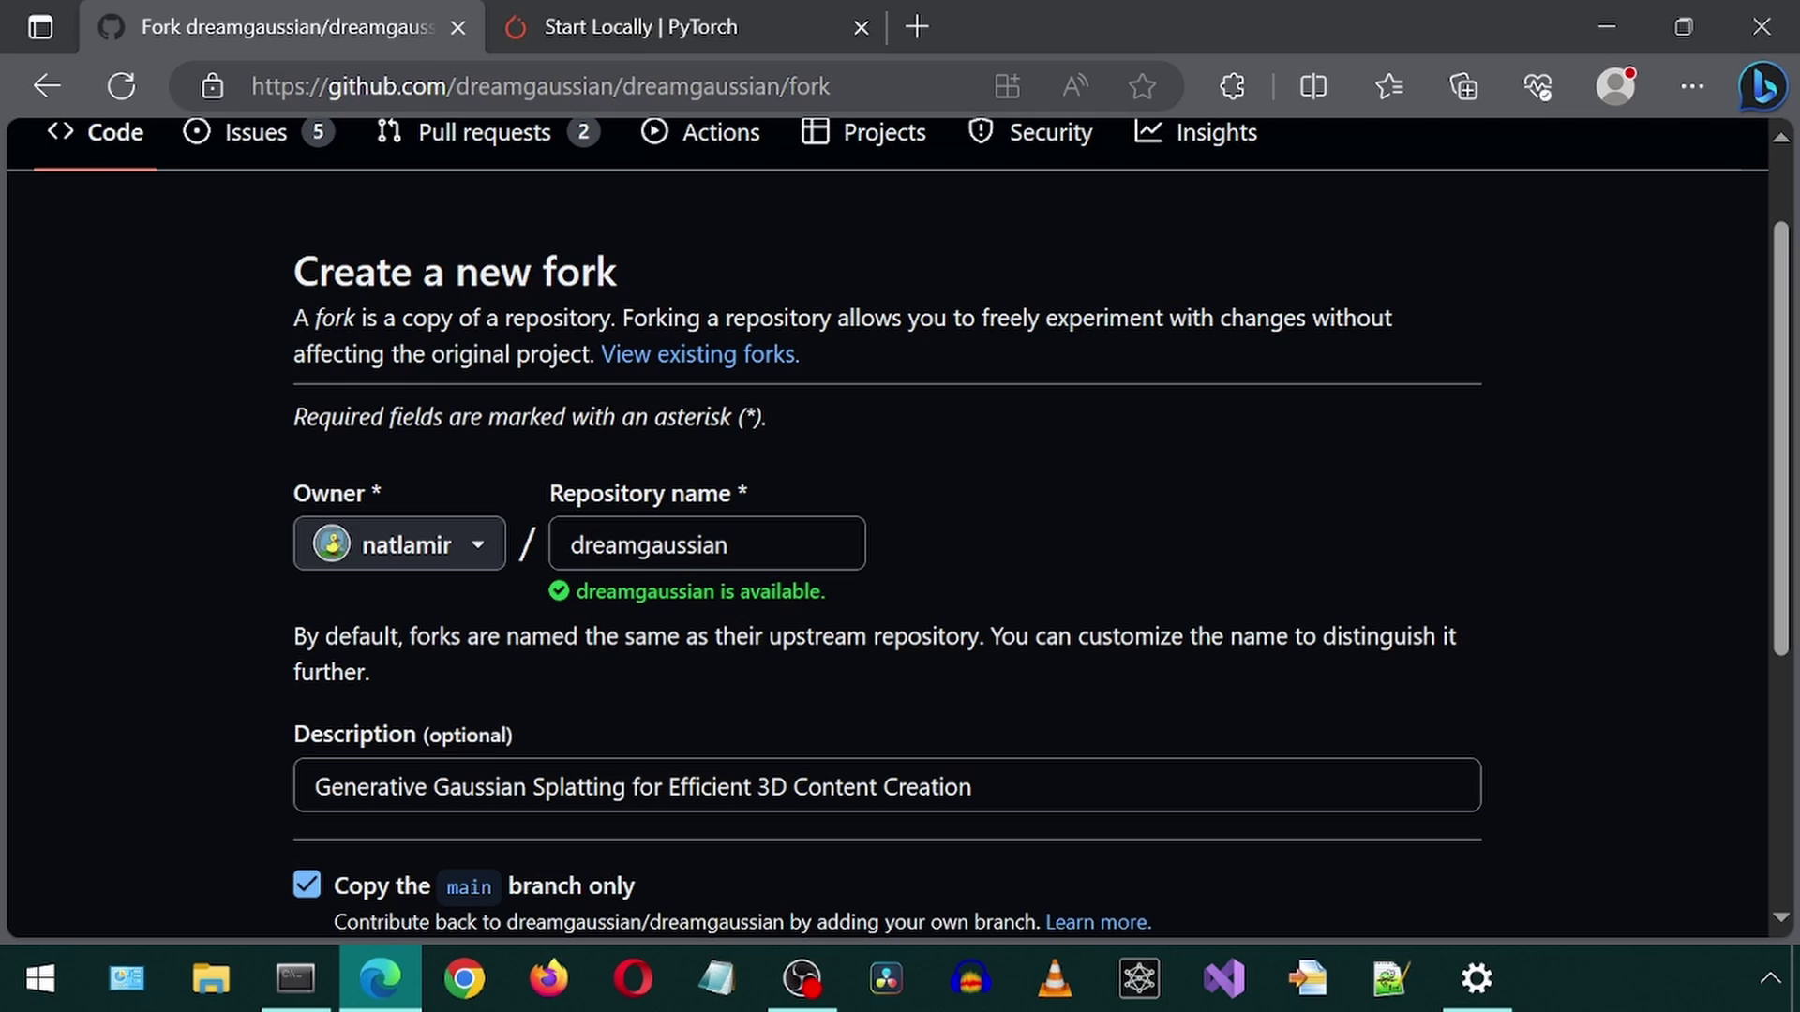
pyautogui.moveTo(637, 544); pyautogui.dragTo(729, 544)
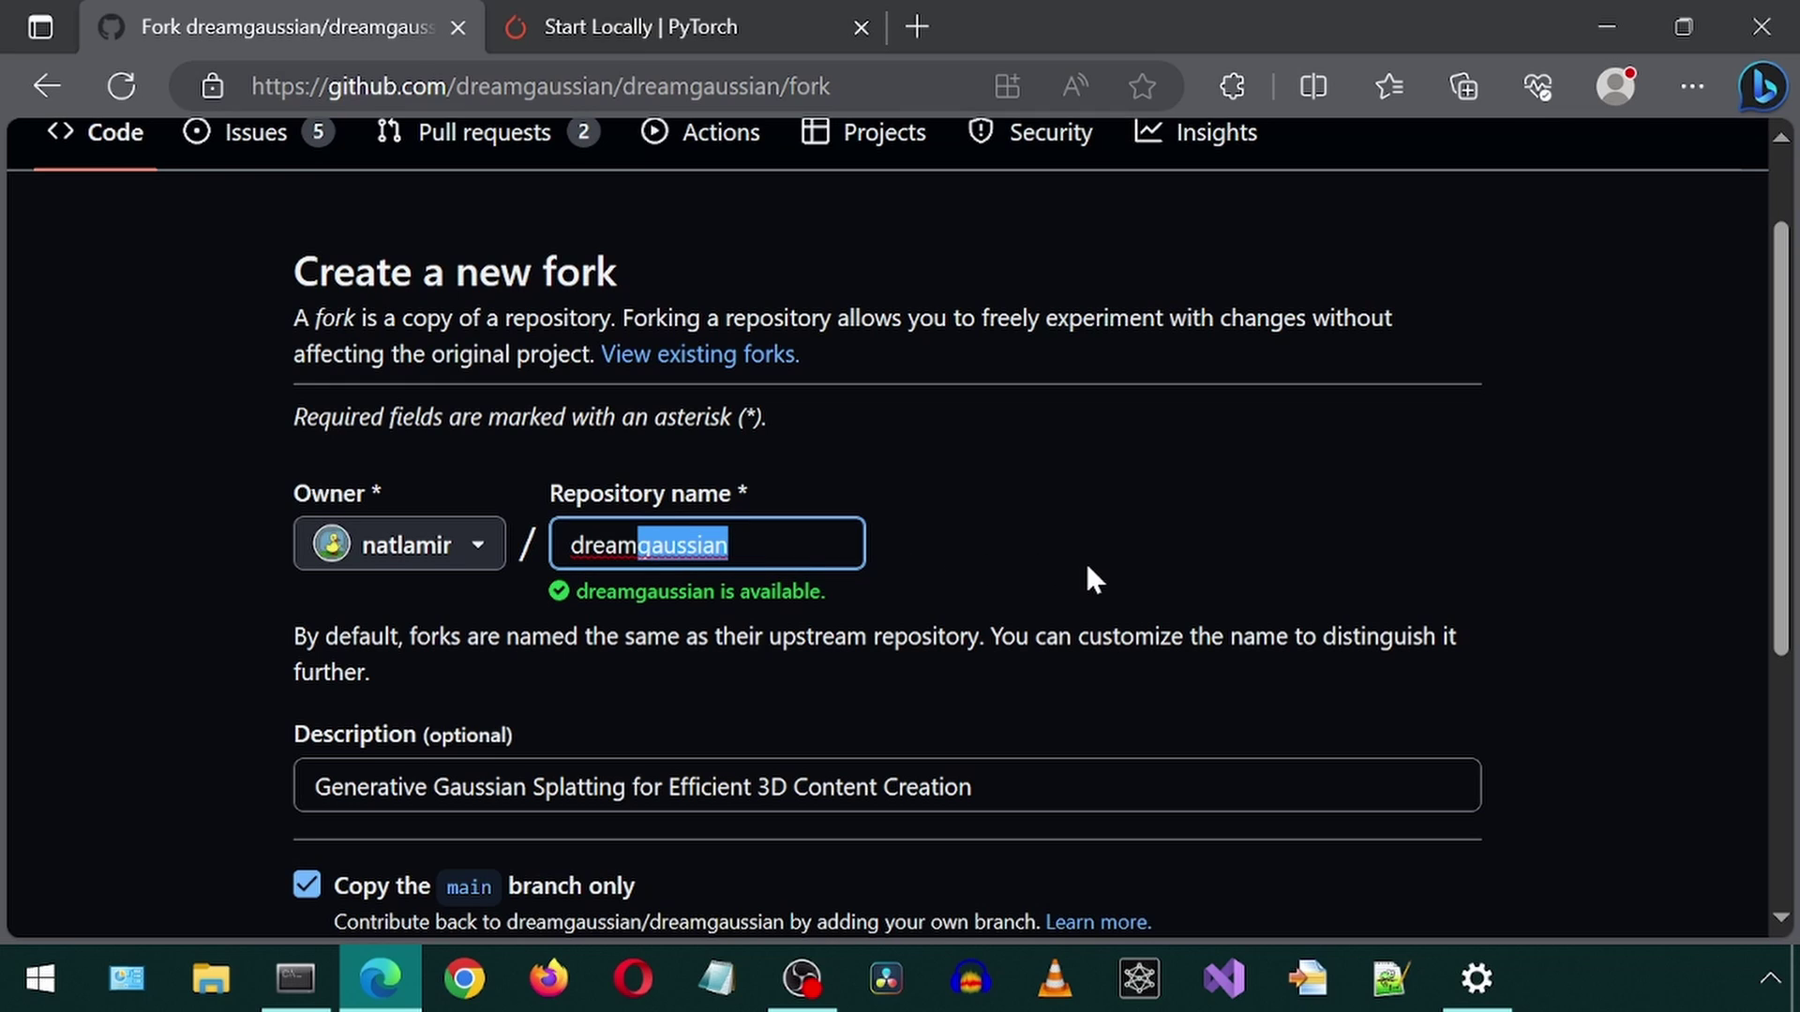
pyautogui.press('BackSpace')
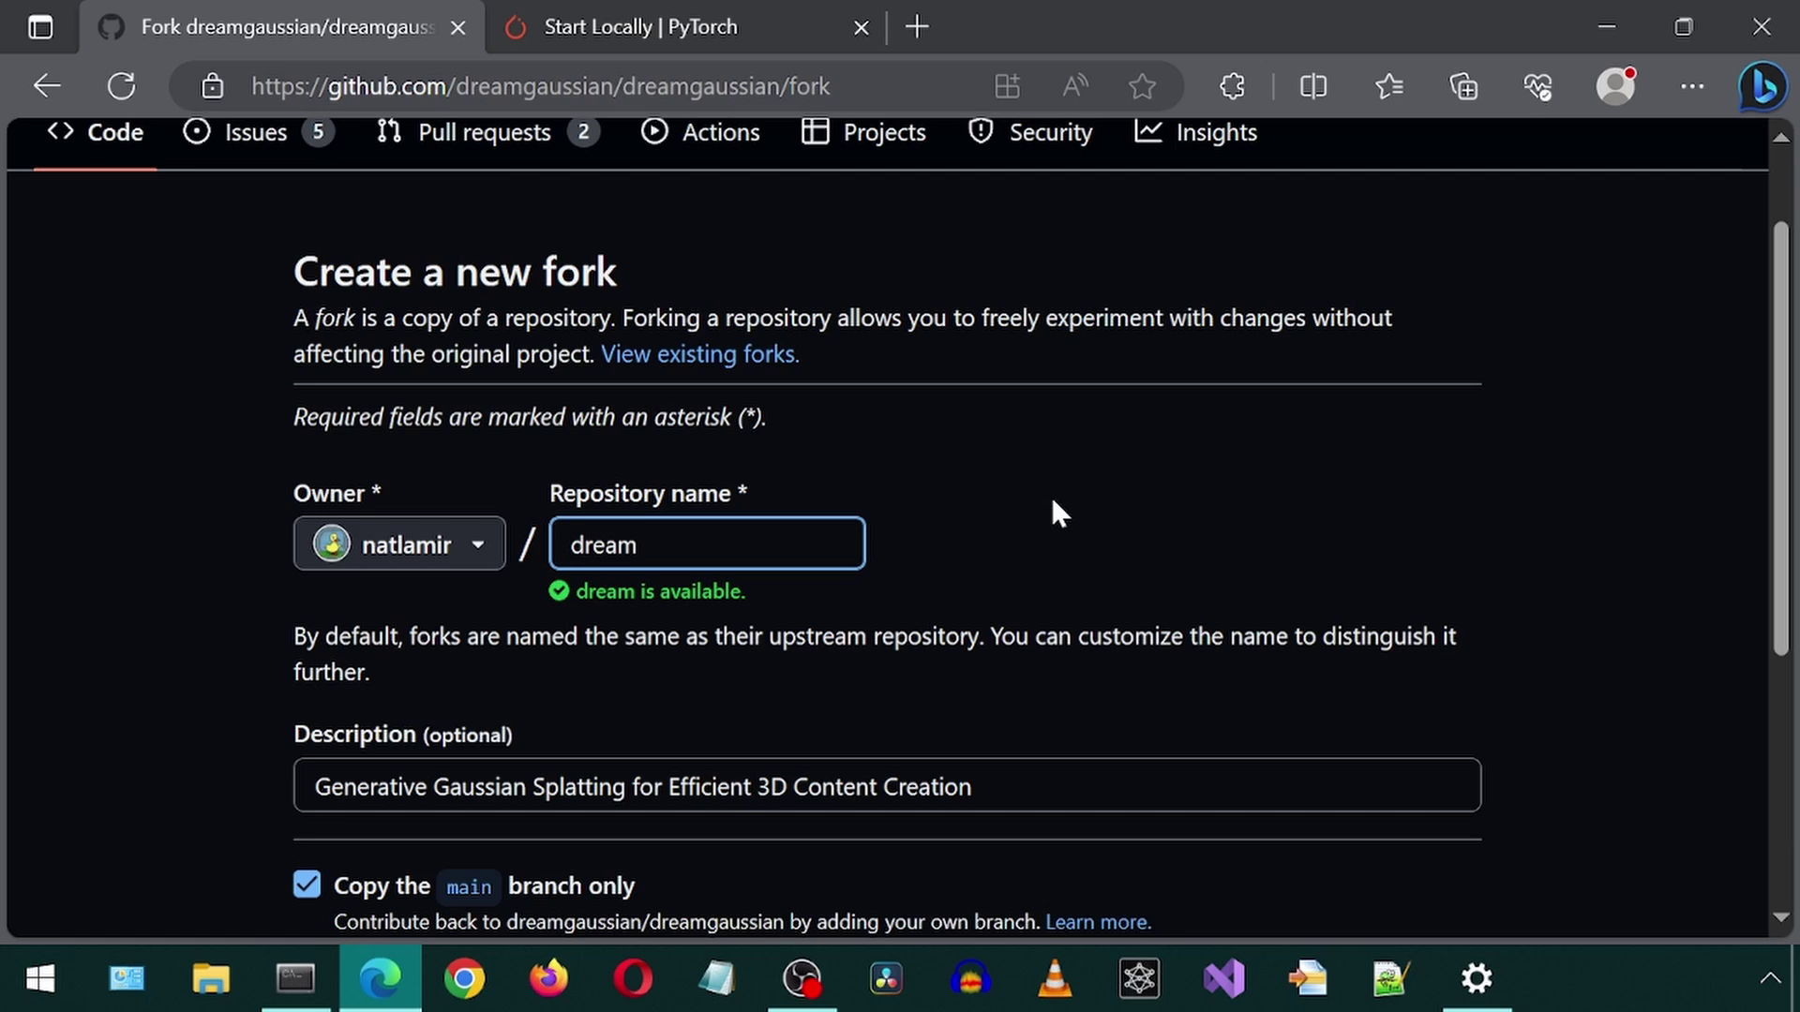
pyautogui.scroll(-1, 1053, 502)
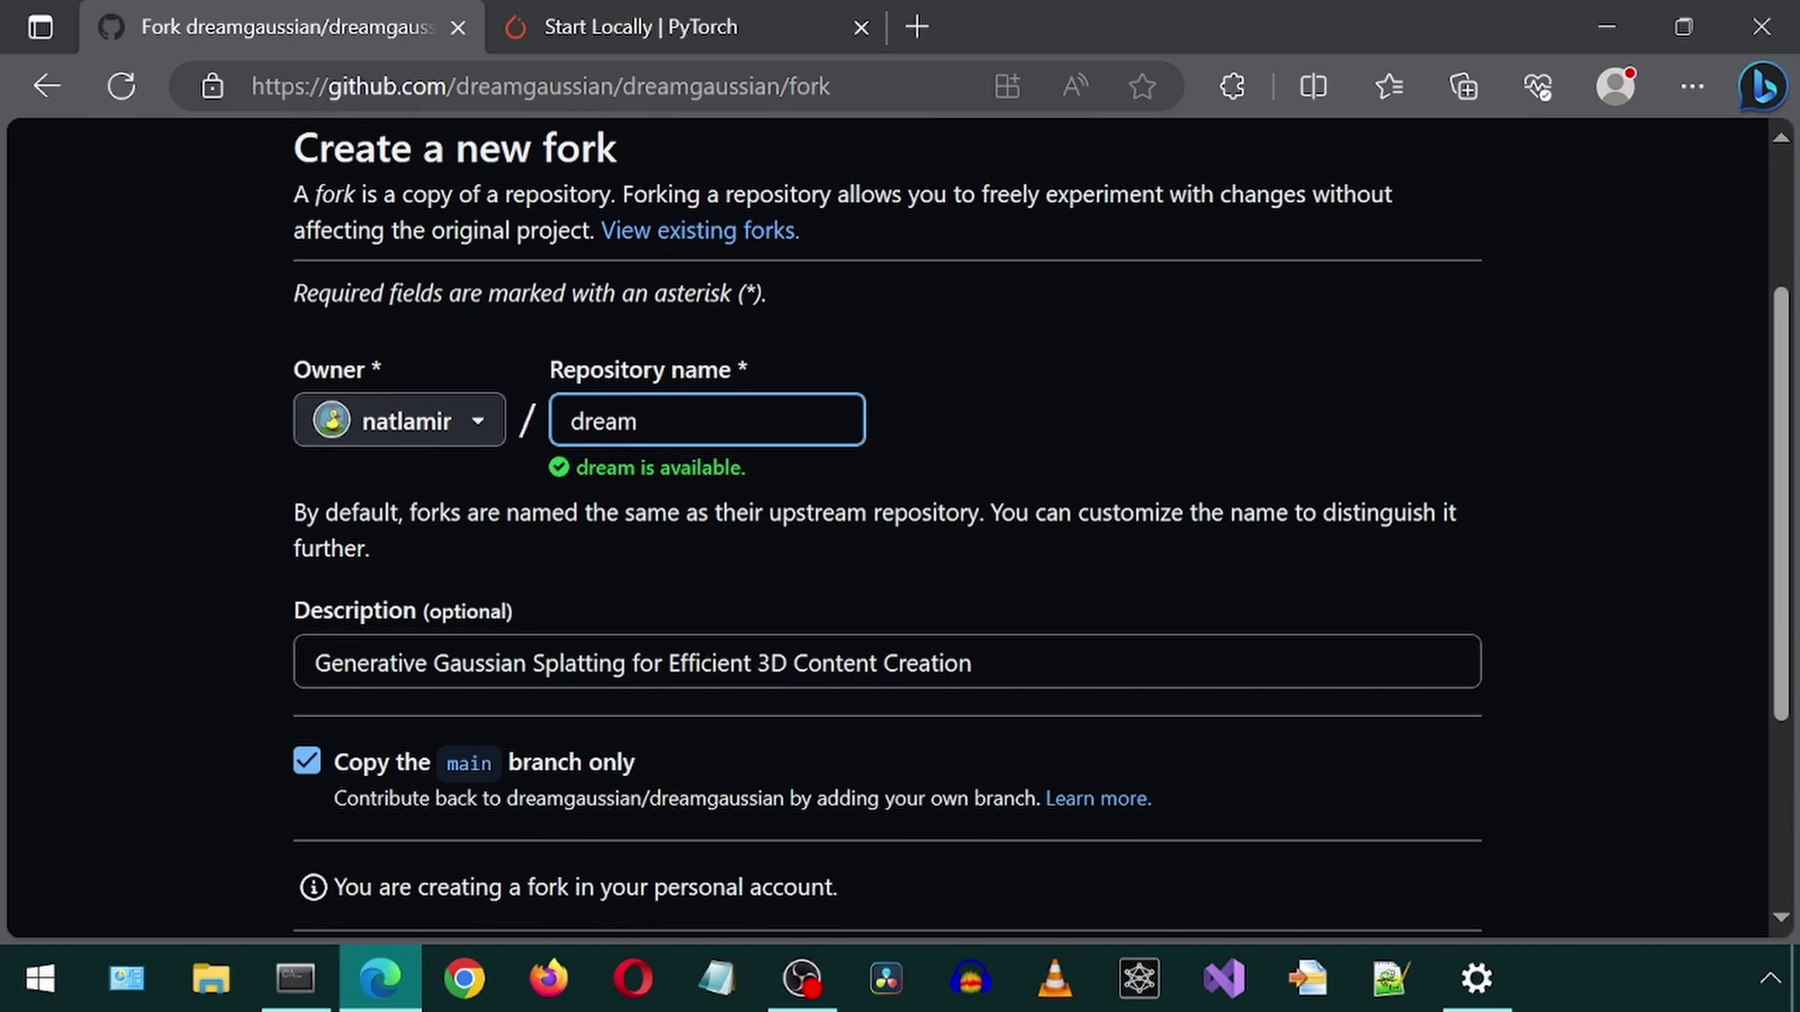
pyautogui.scroll(-1, 1065, 514)
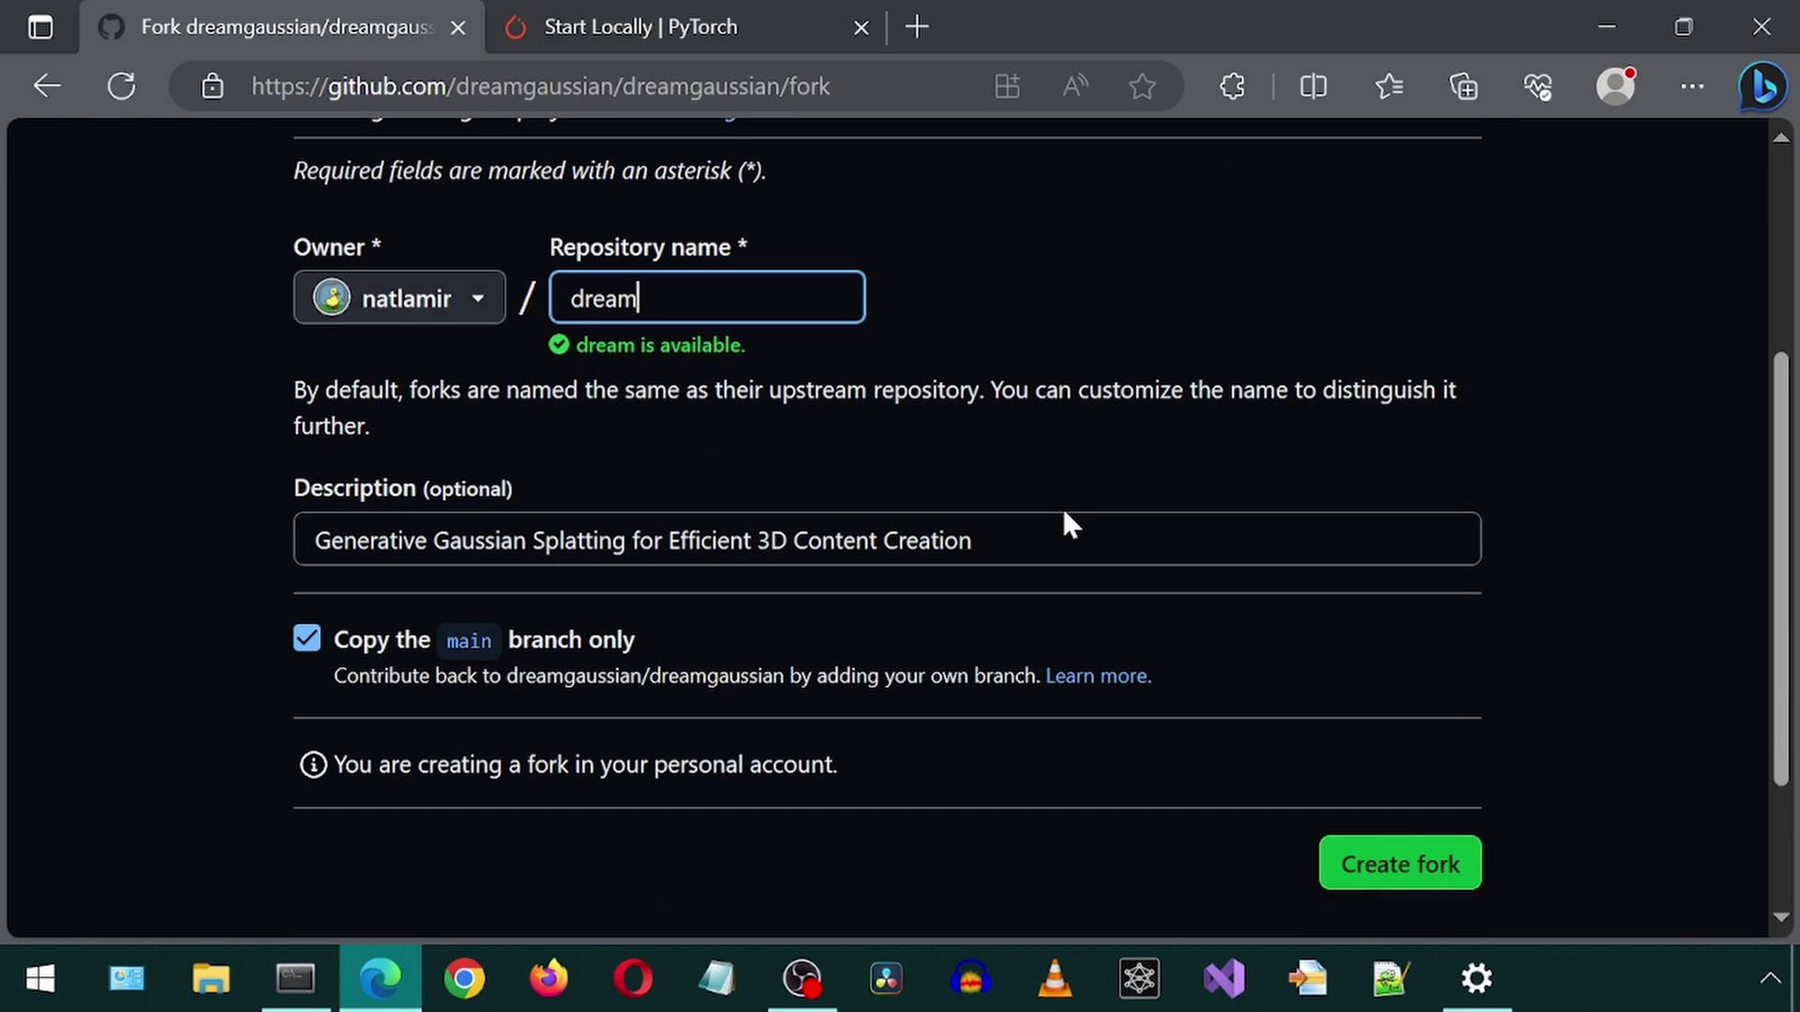
pyautogui.click(1418, 874)
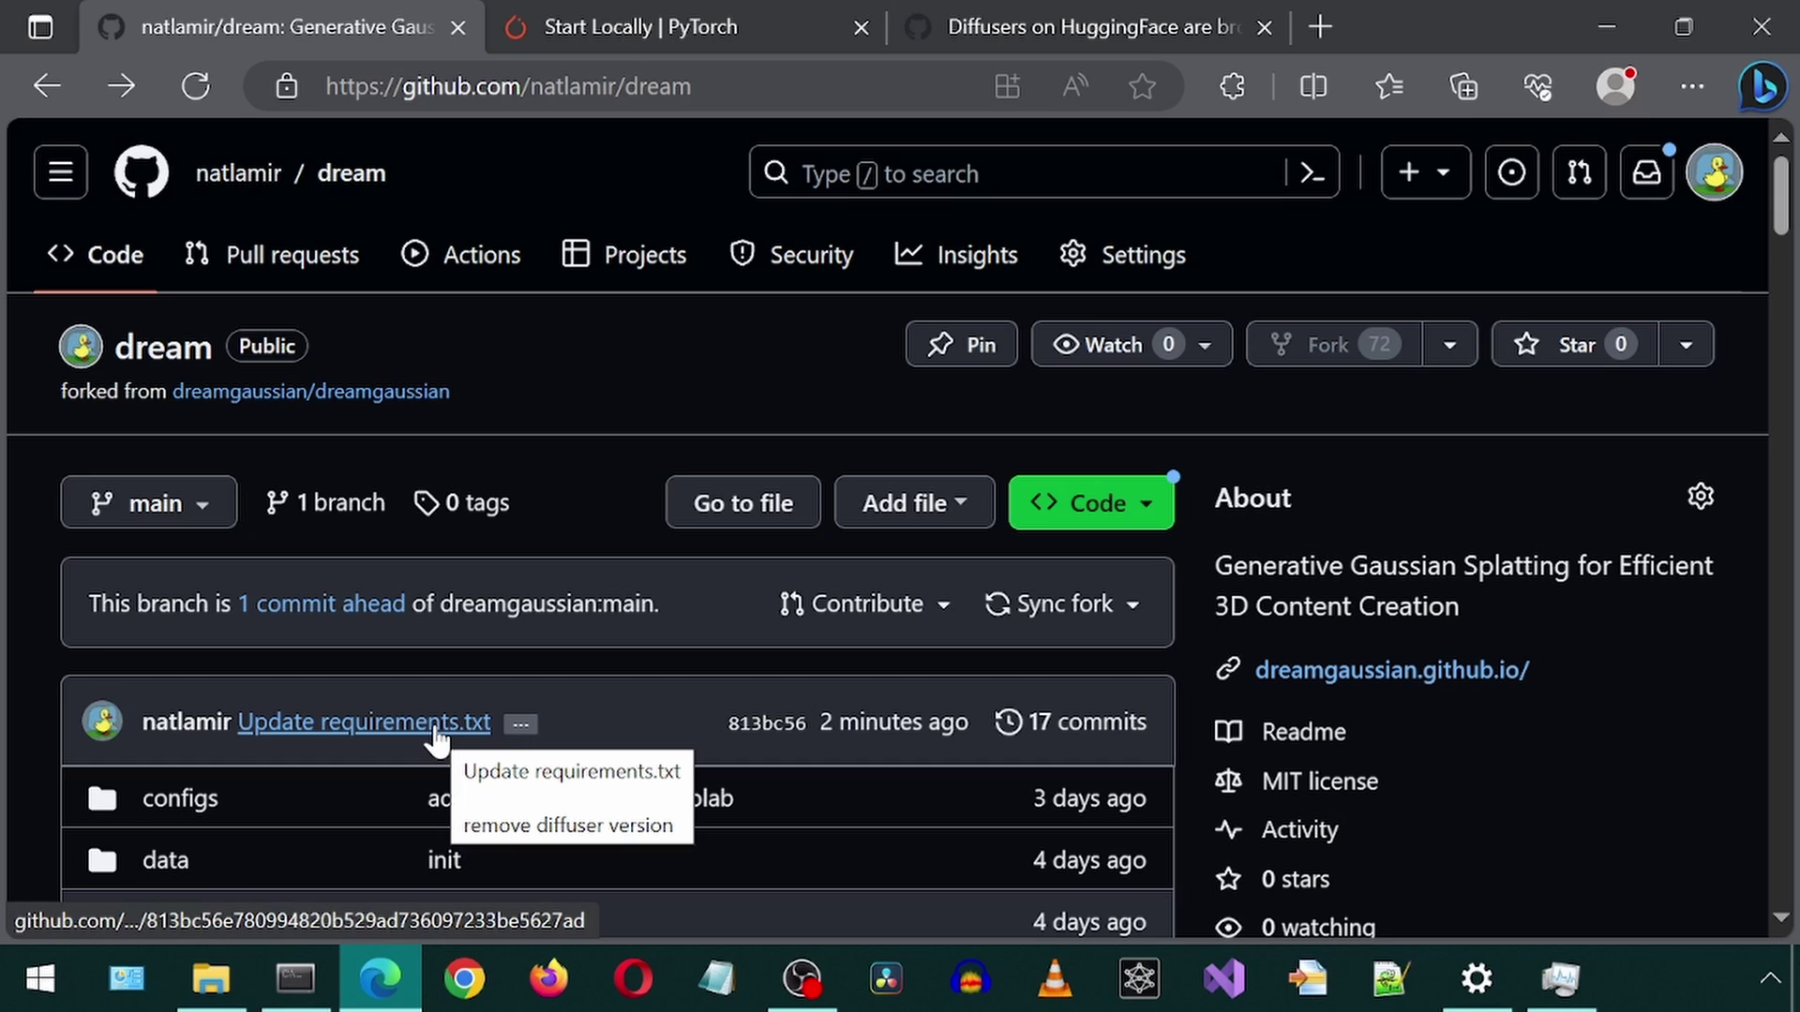
# Step: Review the 'Update requirements.txt' commit diff removing the diffusers version
pyautogui.click(436, 724)
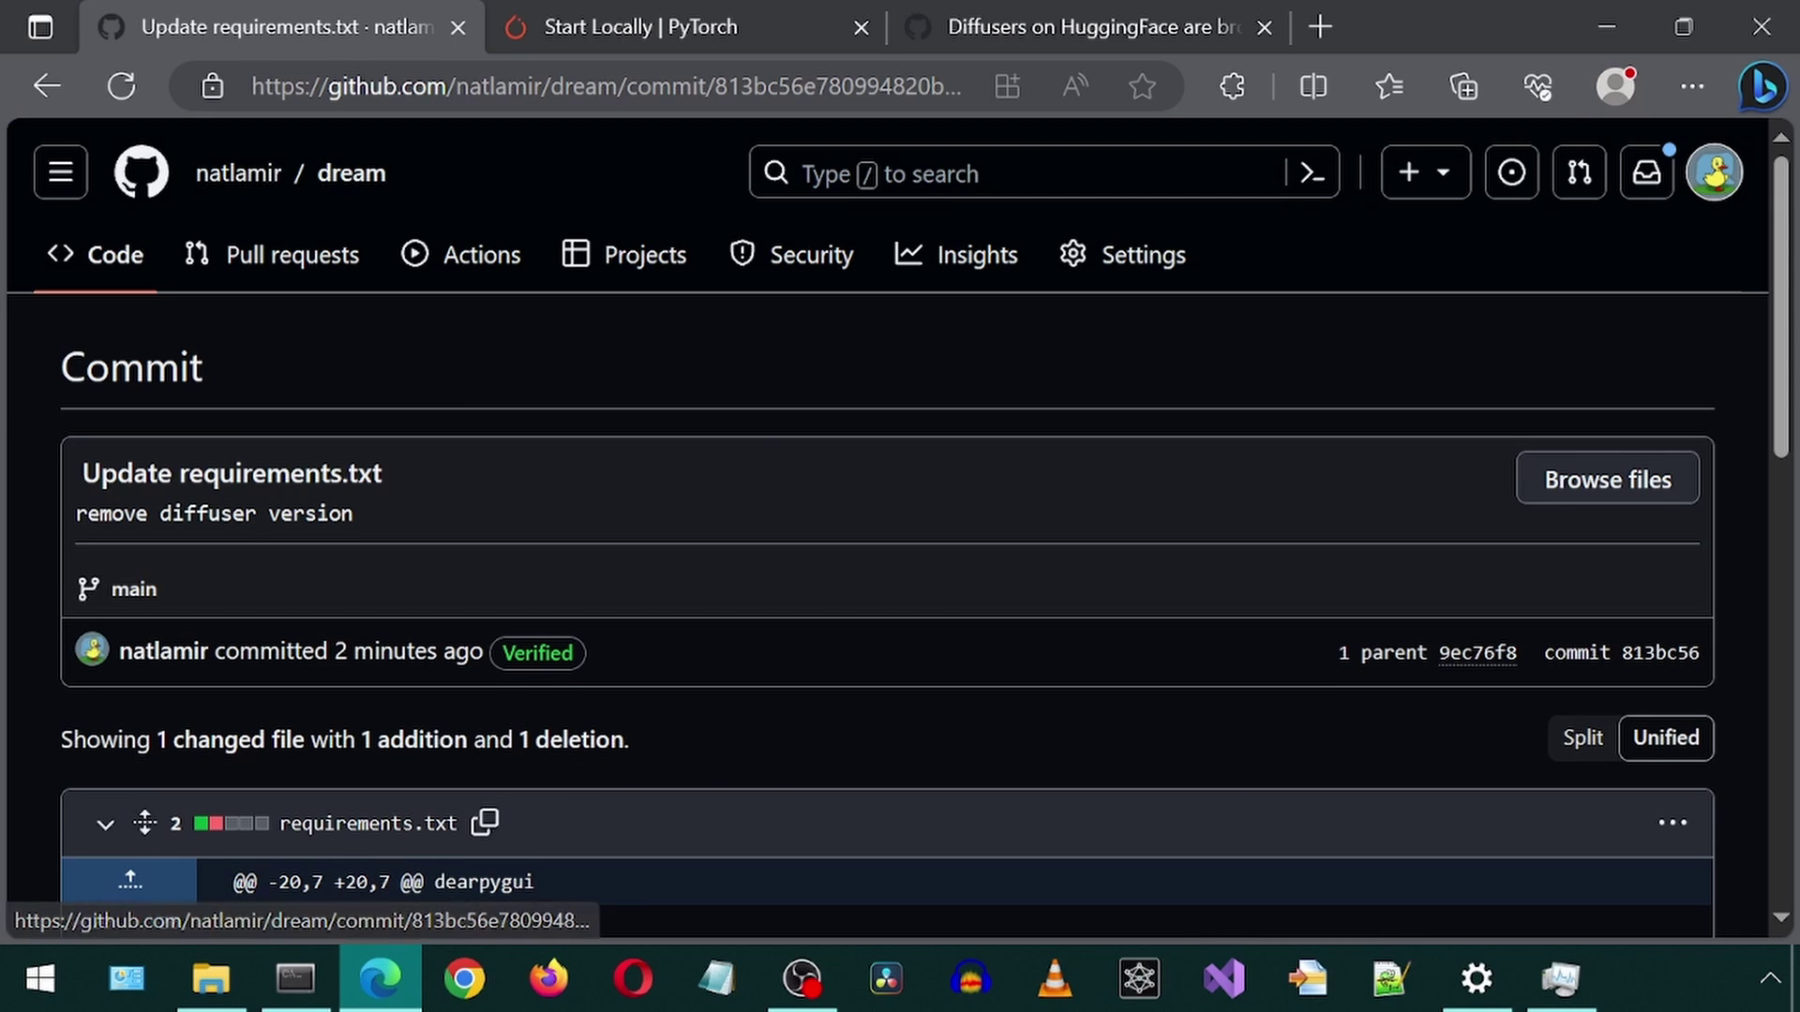
pyautogui.scroll(-2, 497, 578)
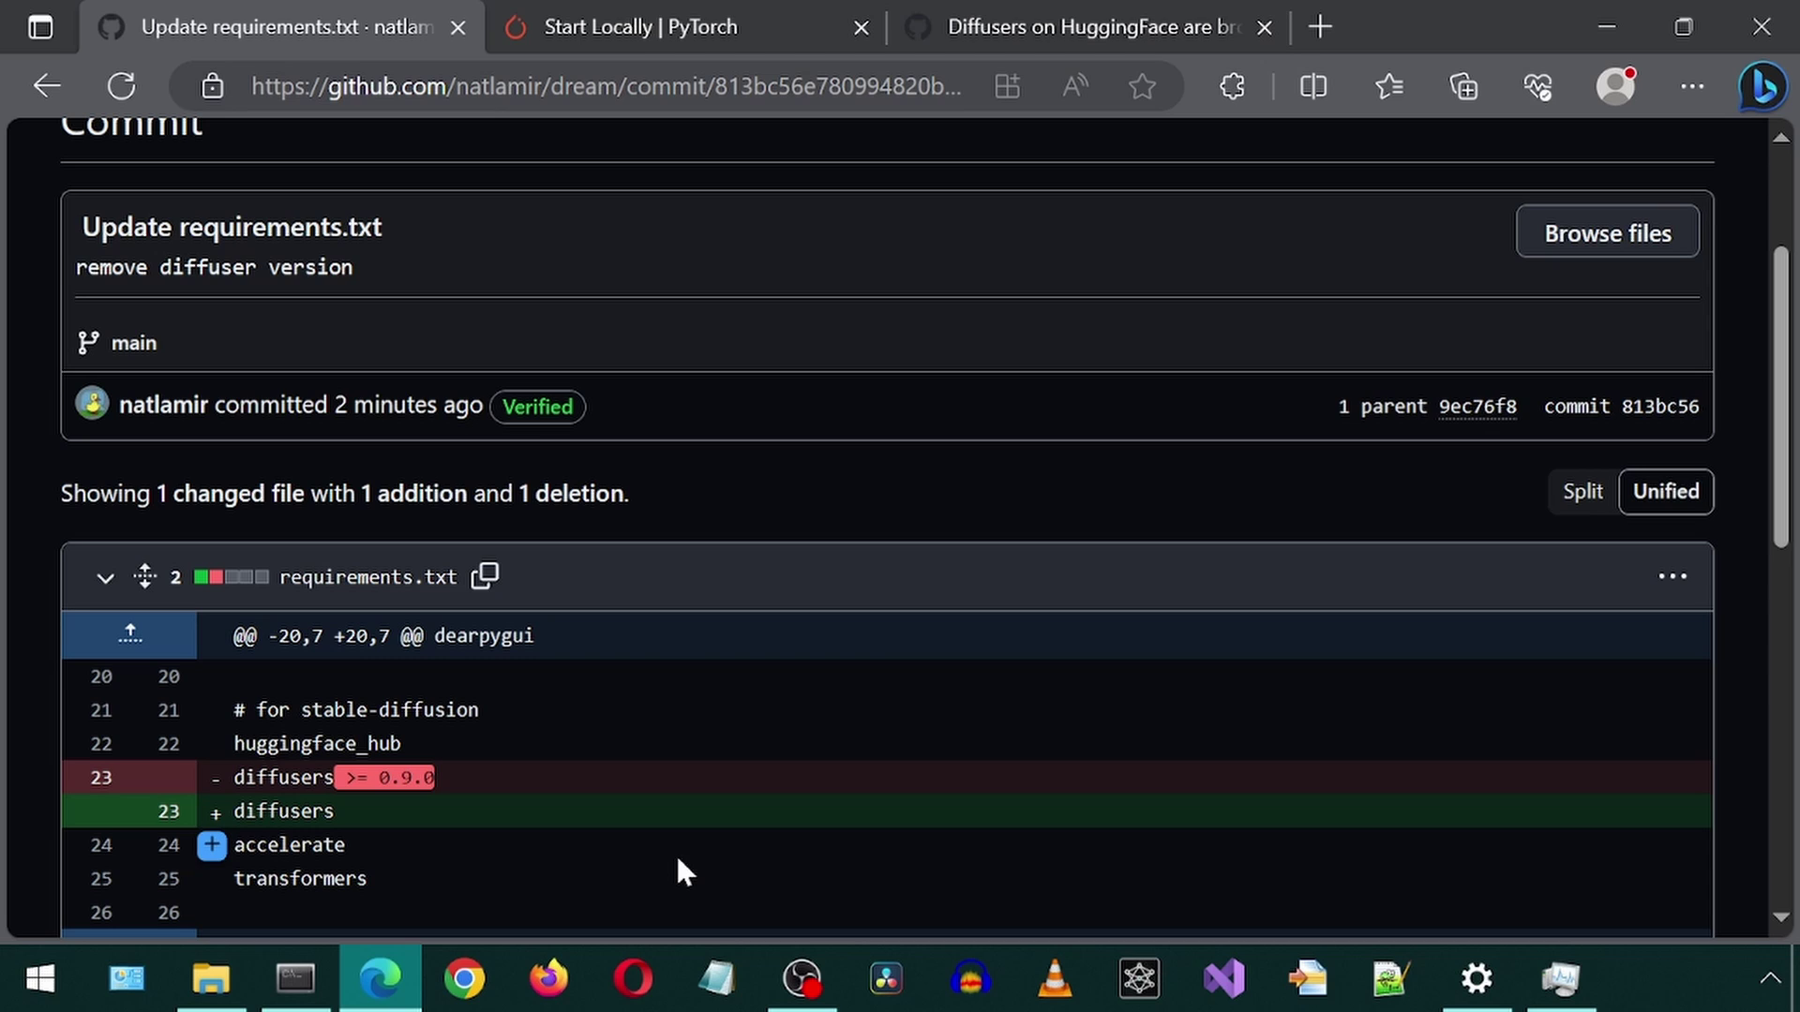
pyautogui.click(43, 80)
# Step: Open the fork's requirements.txt and select the unpinned diffusers entry on line 23
pyautogui.scroll(-10, 629, 567)
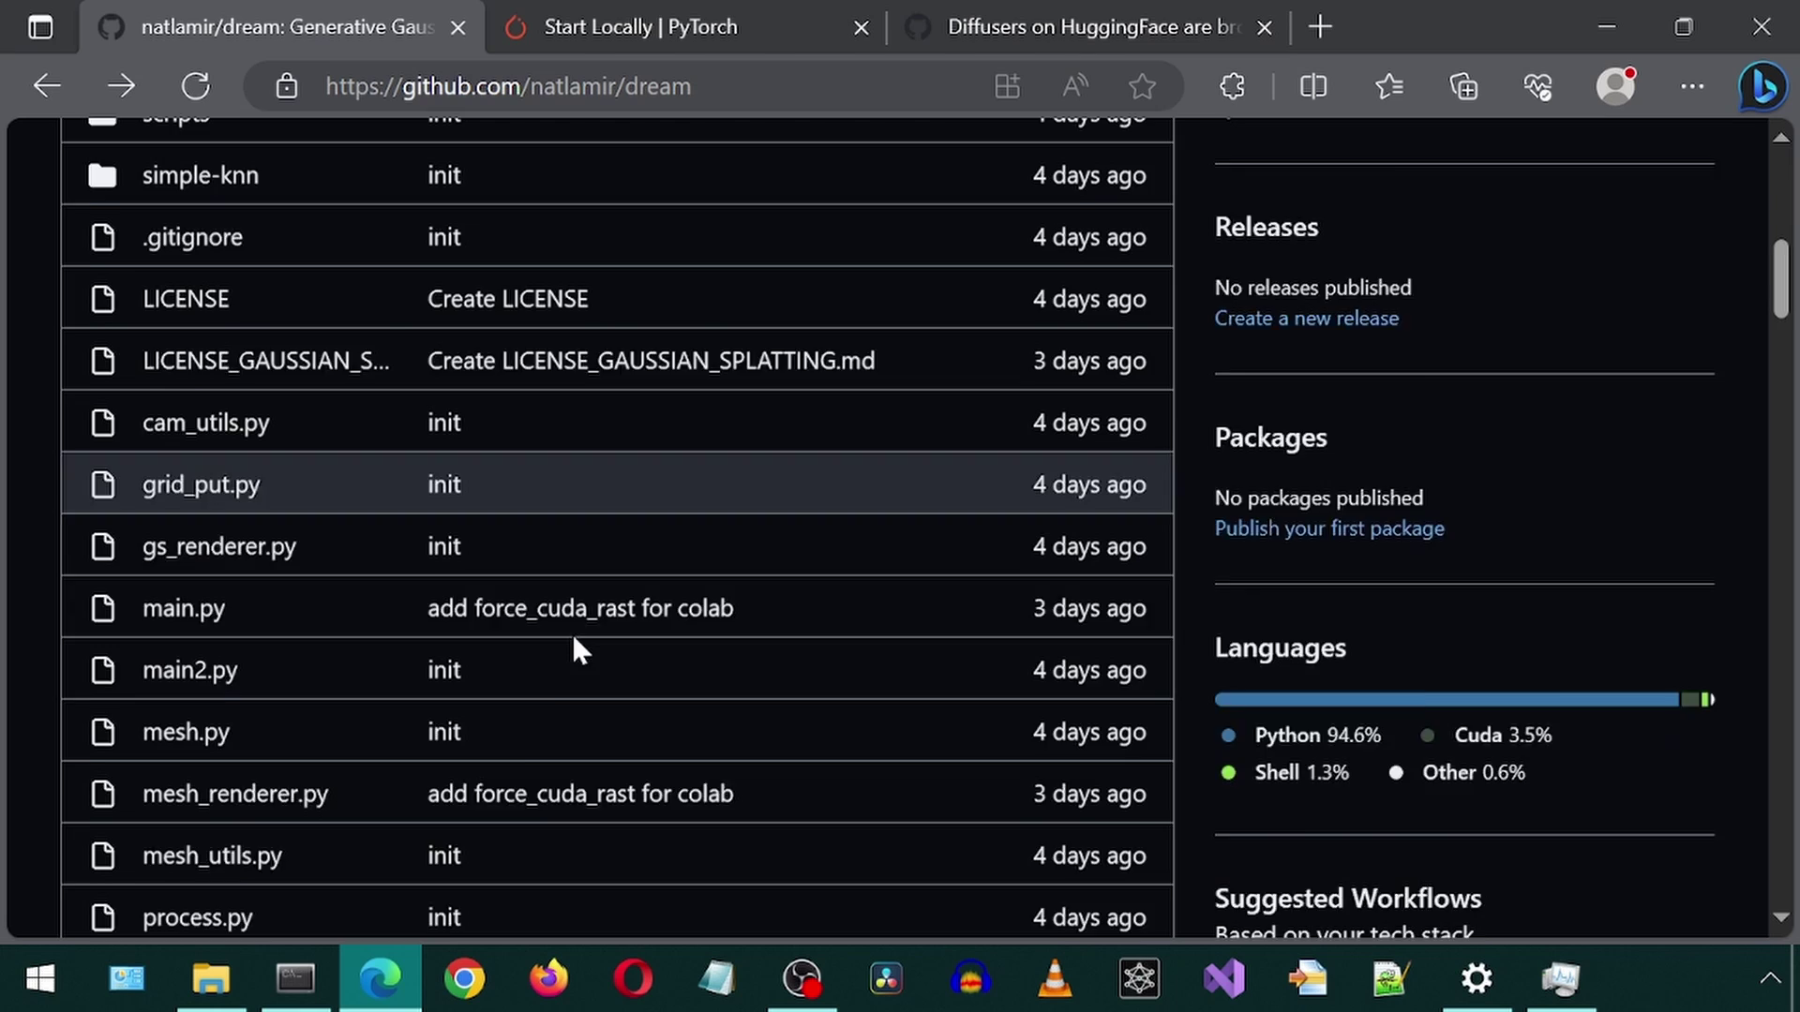
pyautogui.click(241, 808)
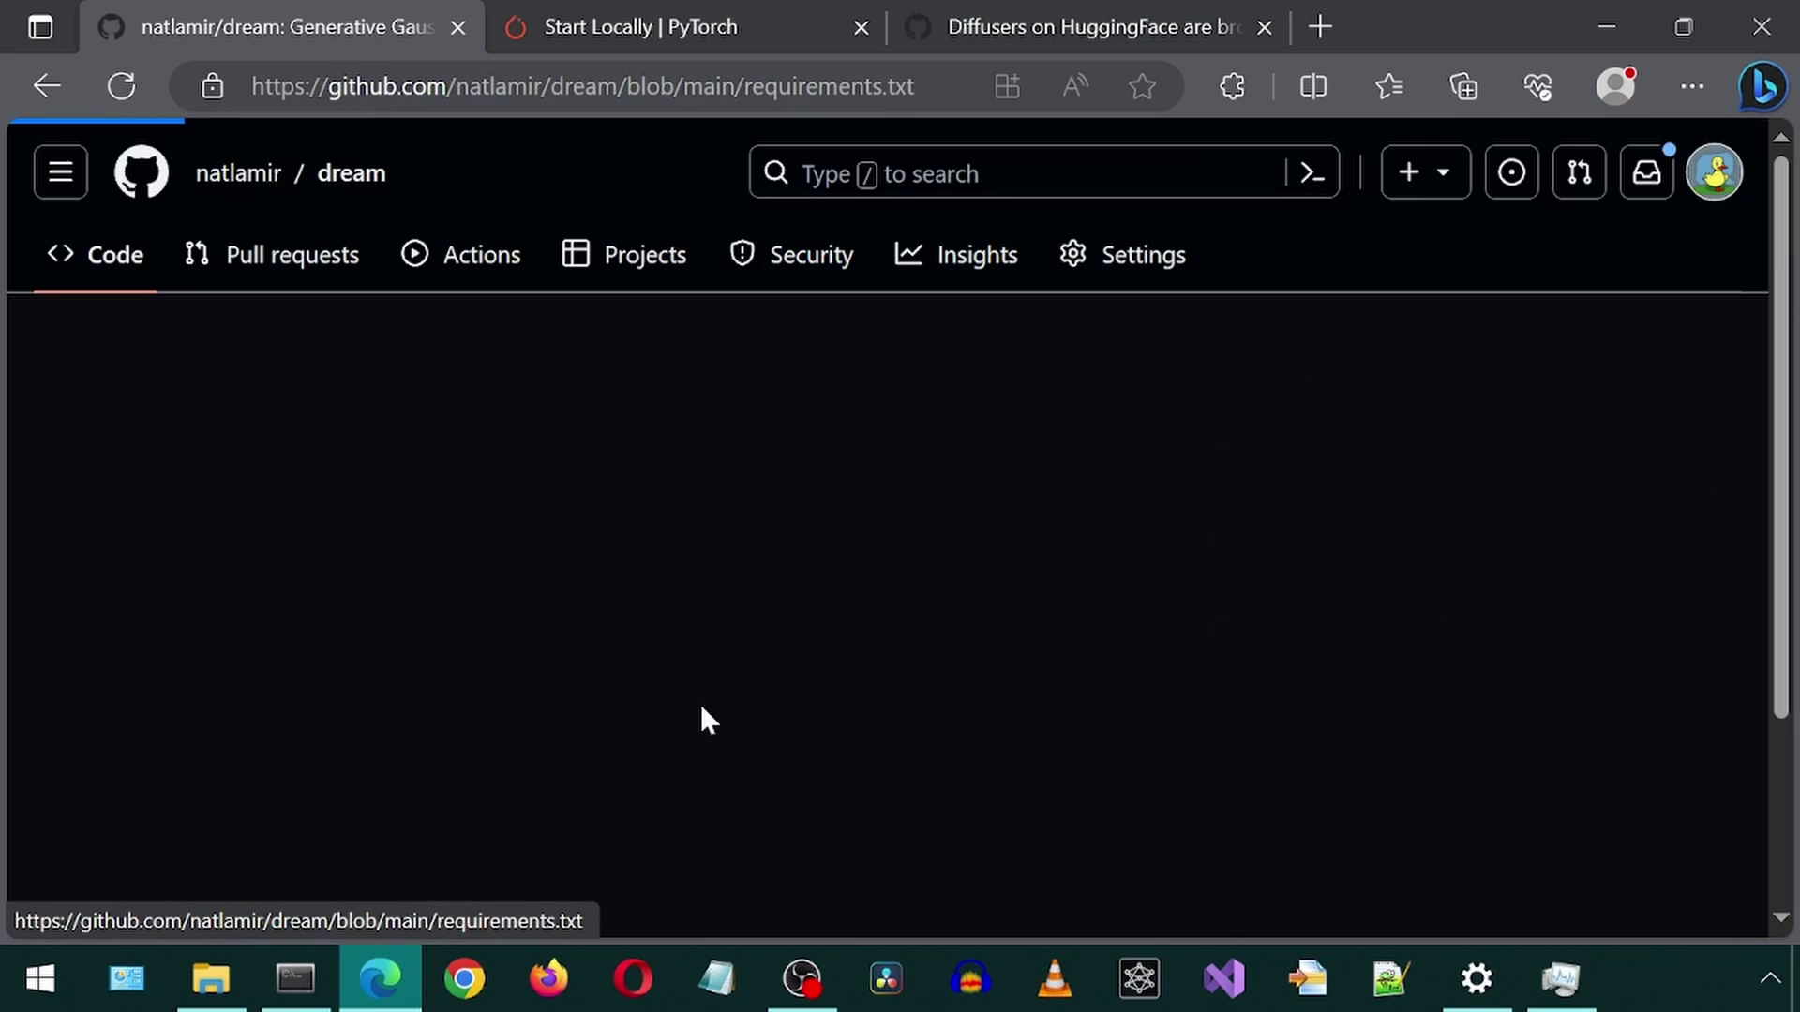
pyautogui.scroll(-4, 703, 722)
pyautogui.doubleClick(802, 692)
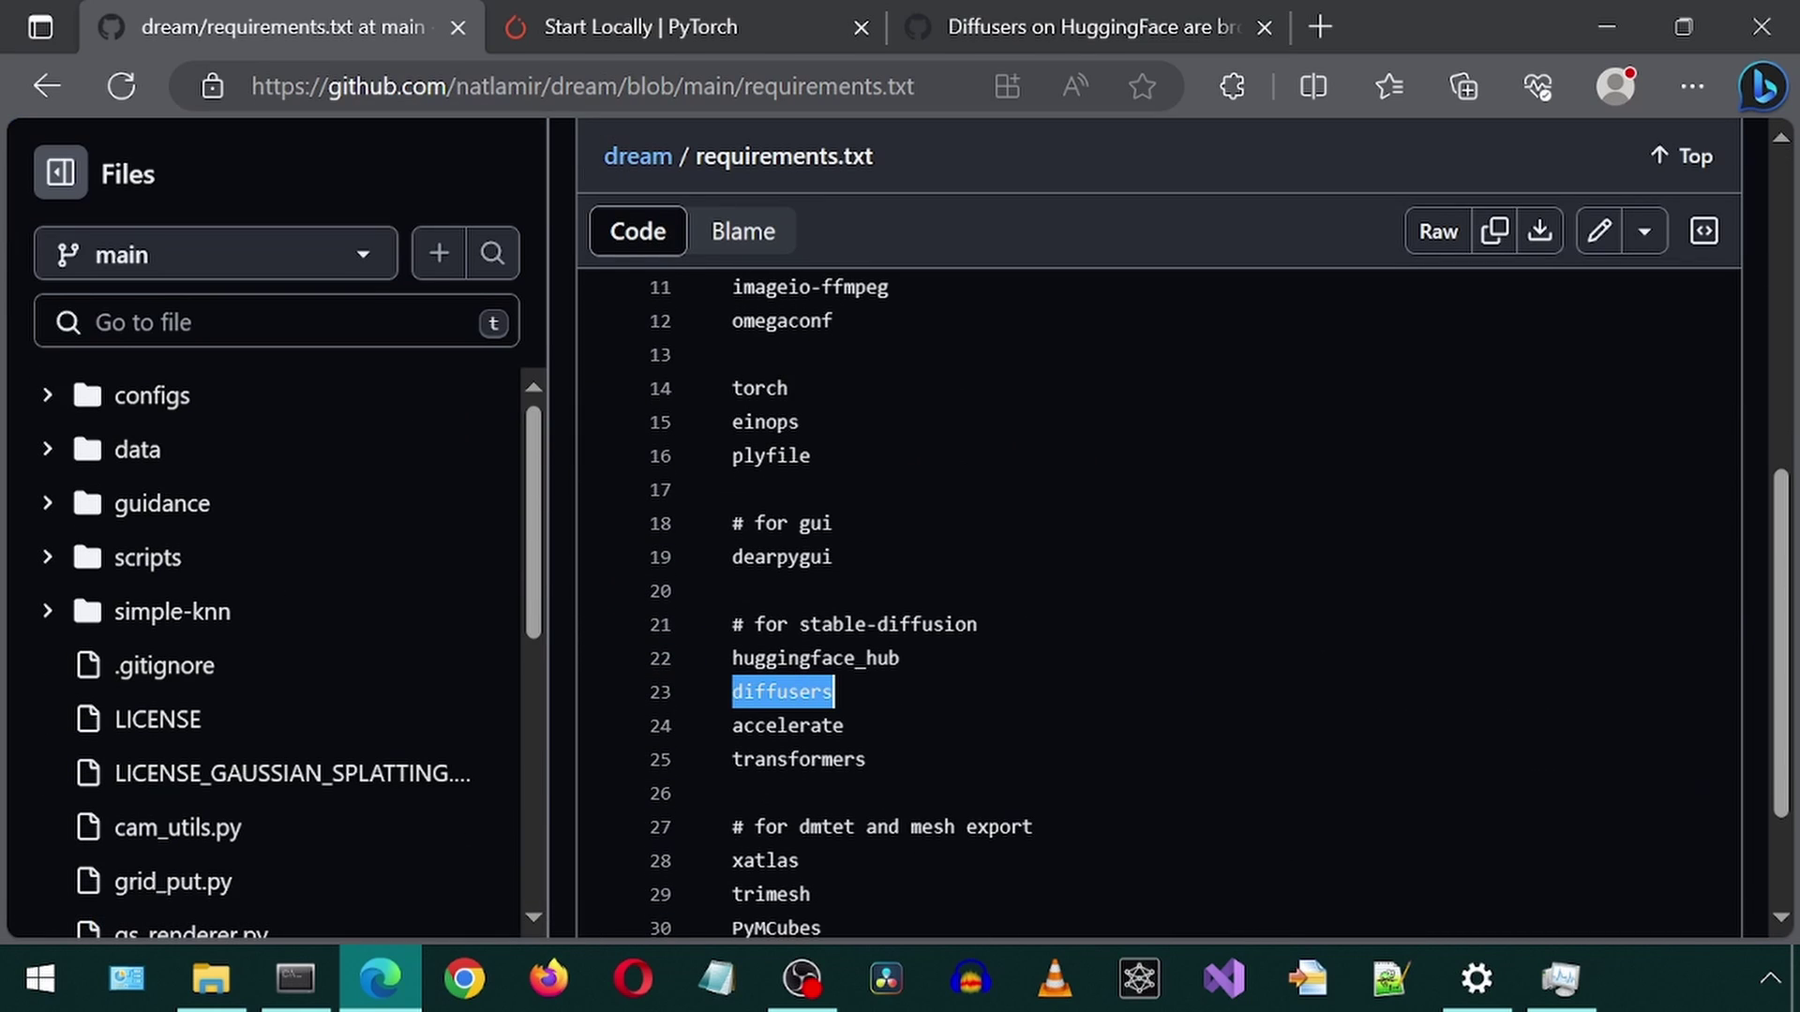
# Step: Note 'pip install --upgrade diffusers' in a new Notepad note and move it aside
pyautogui.click(717, 979)
pyautogui.write('pip ')
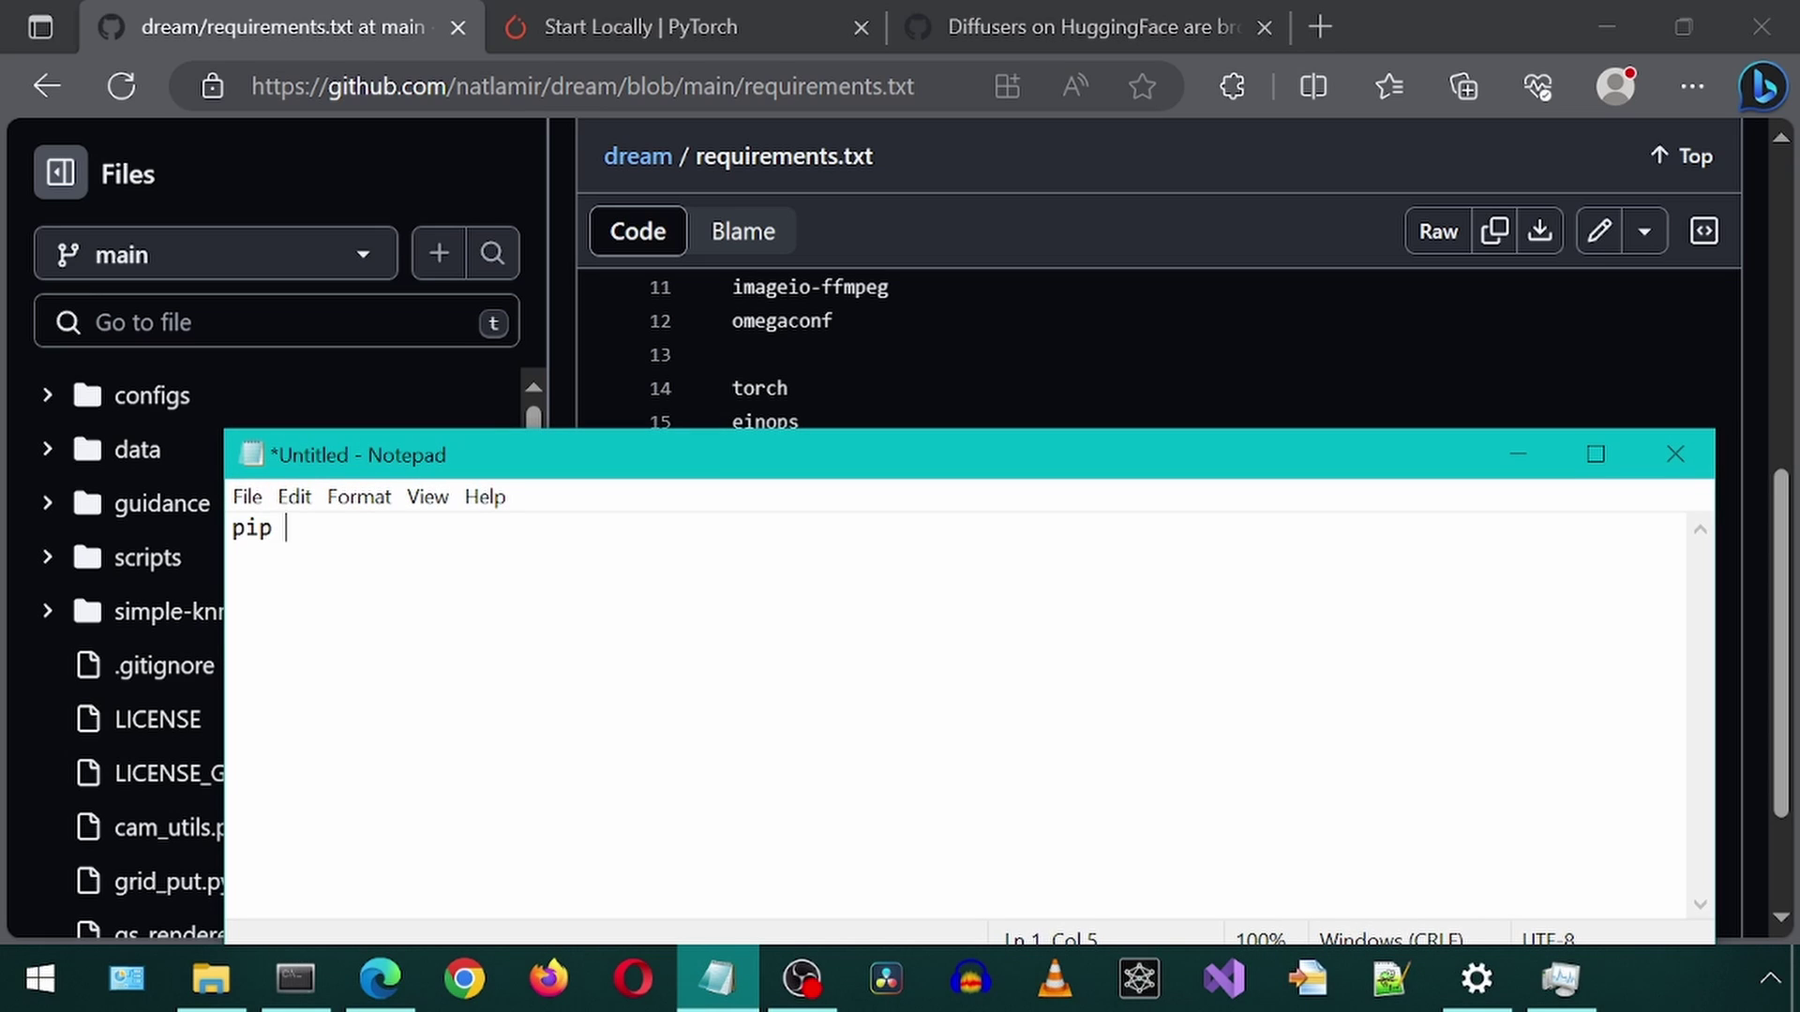
pyautogui.write('install --upgrade ')
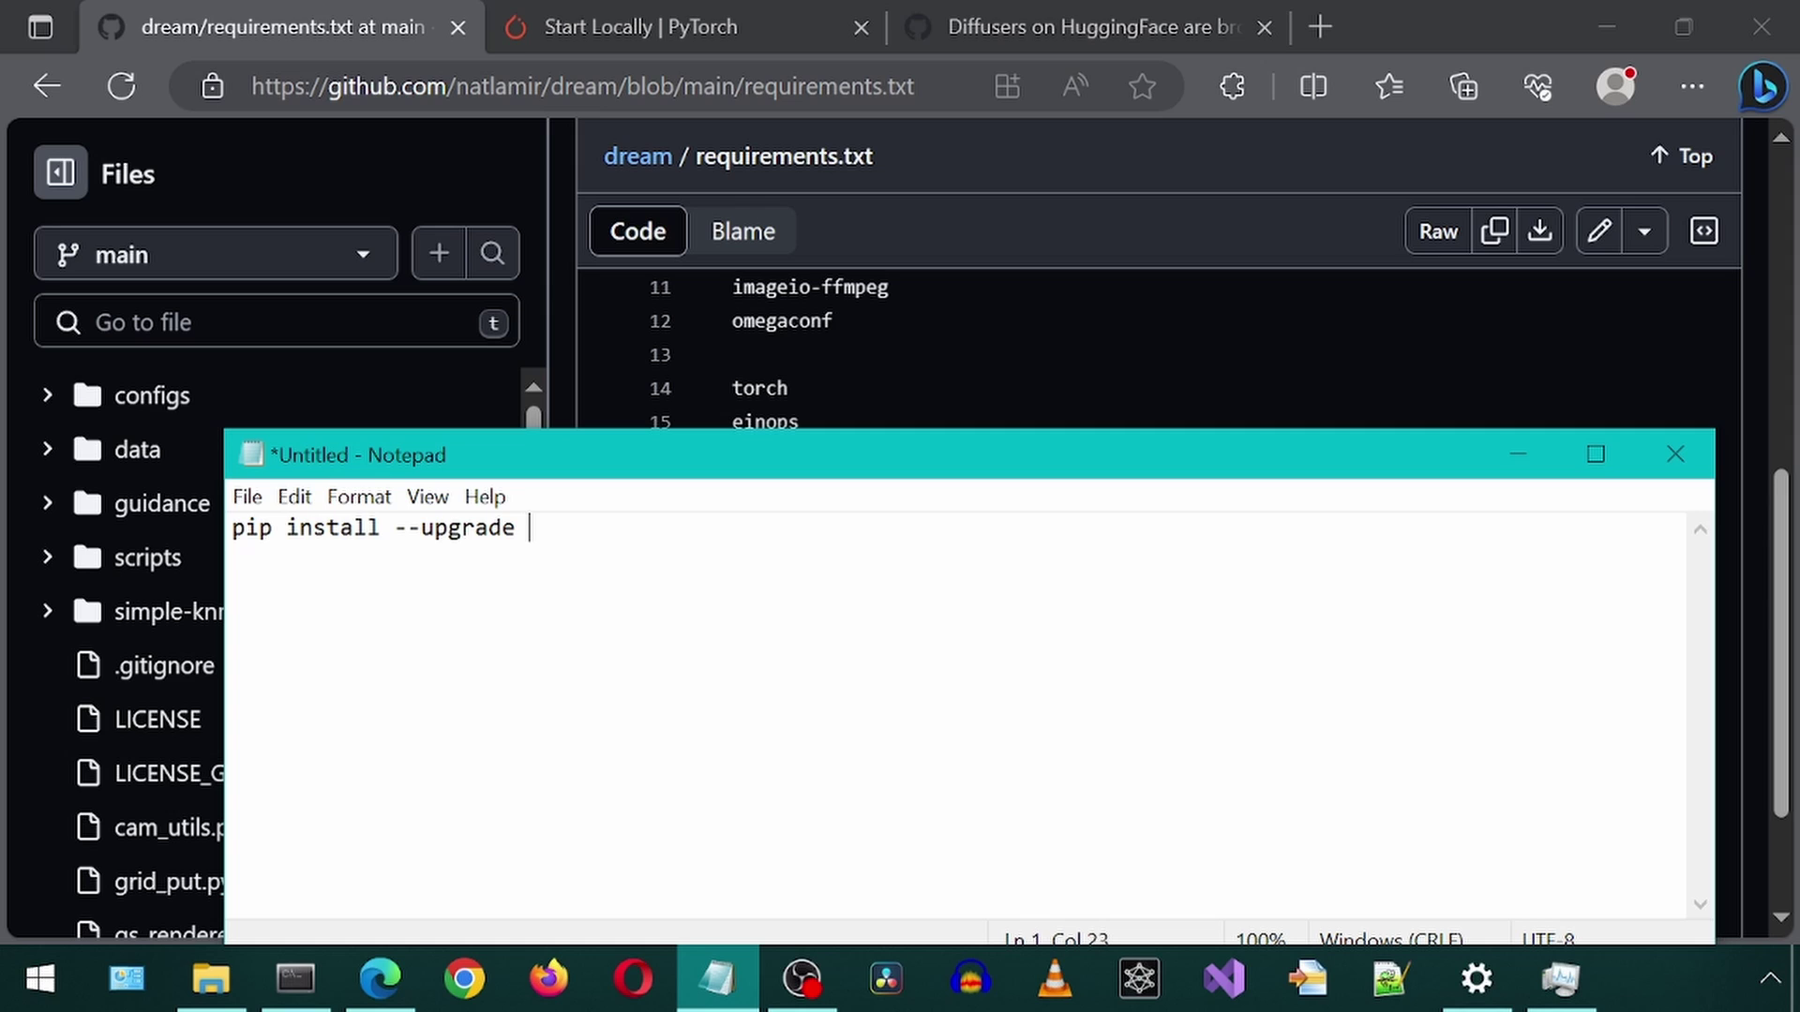
pyautogui.write('diffusers')
pyautogui.moveTo(1037, 448); pyautogui.dragTo(973, 208)
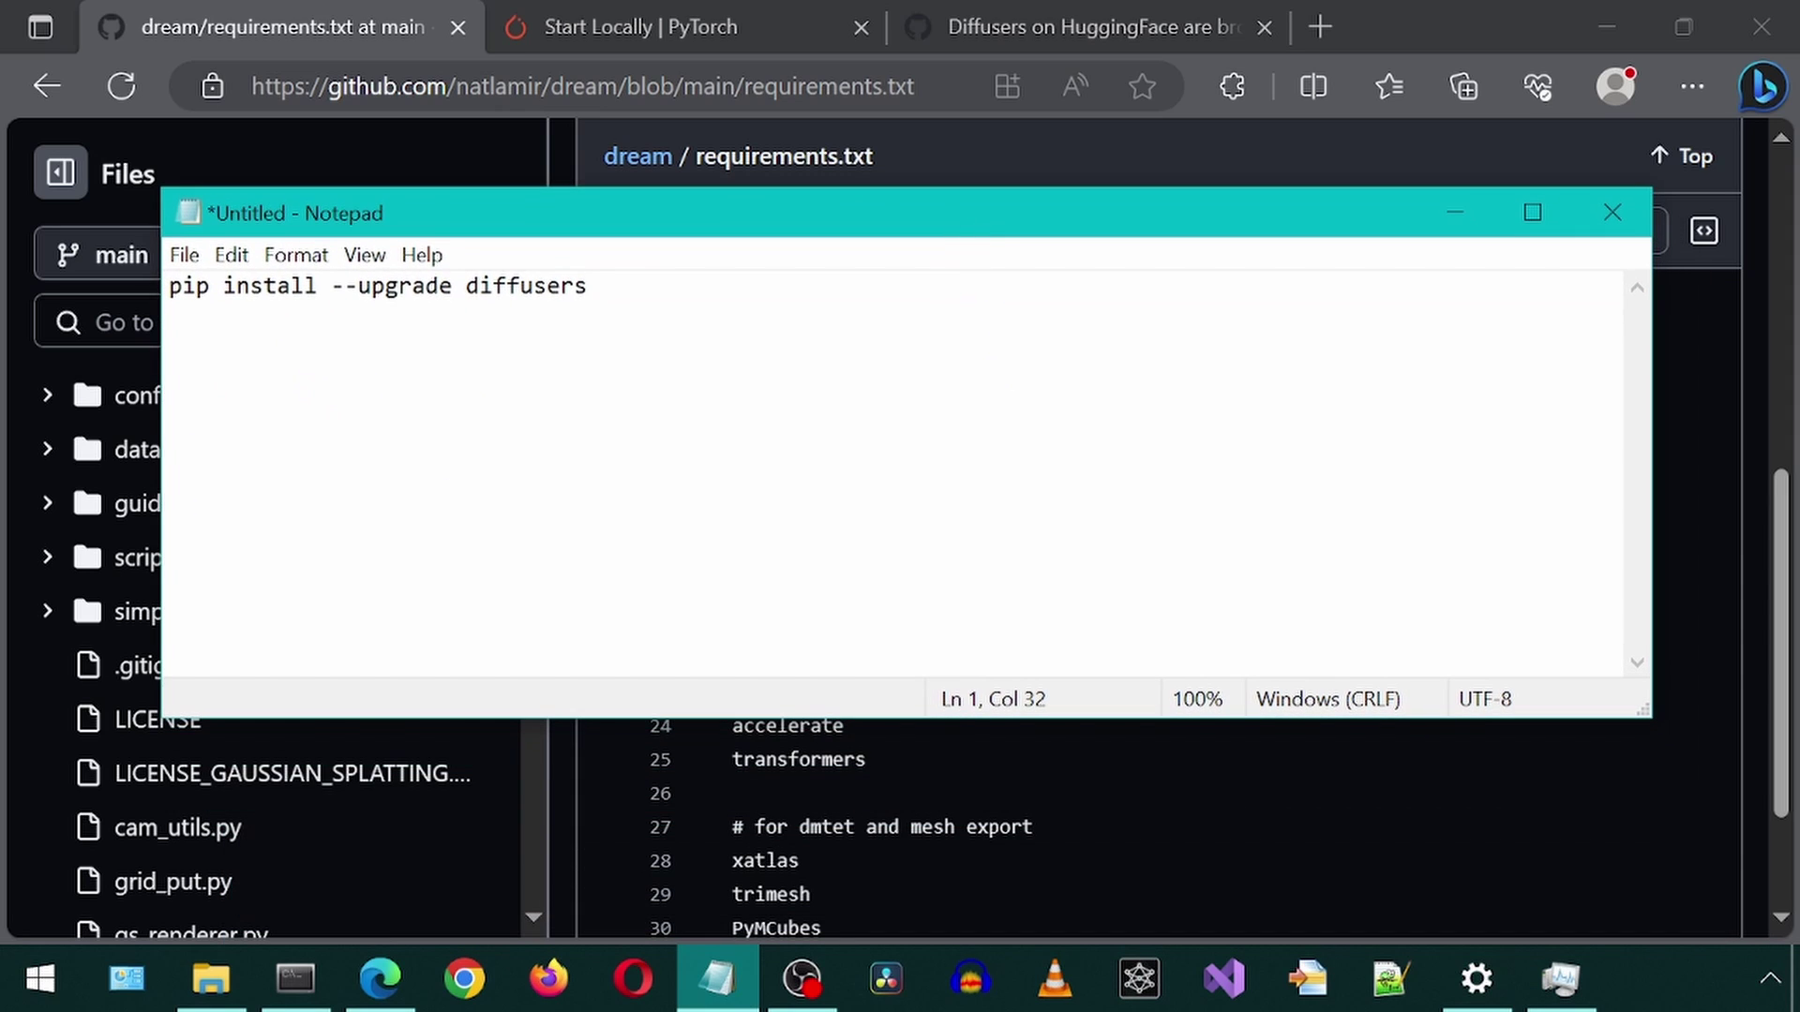
pyautogui.scroll(1, 937, 825)
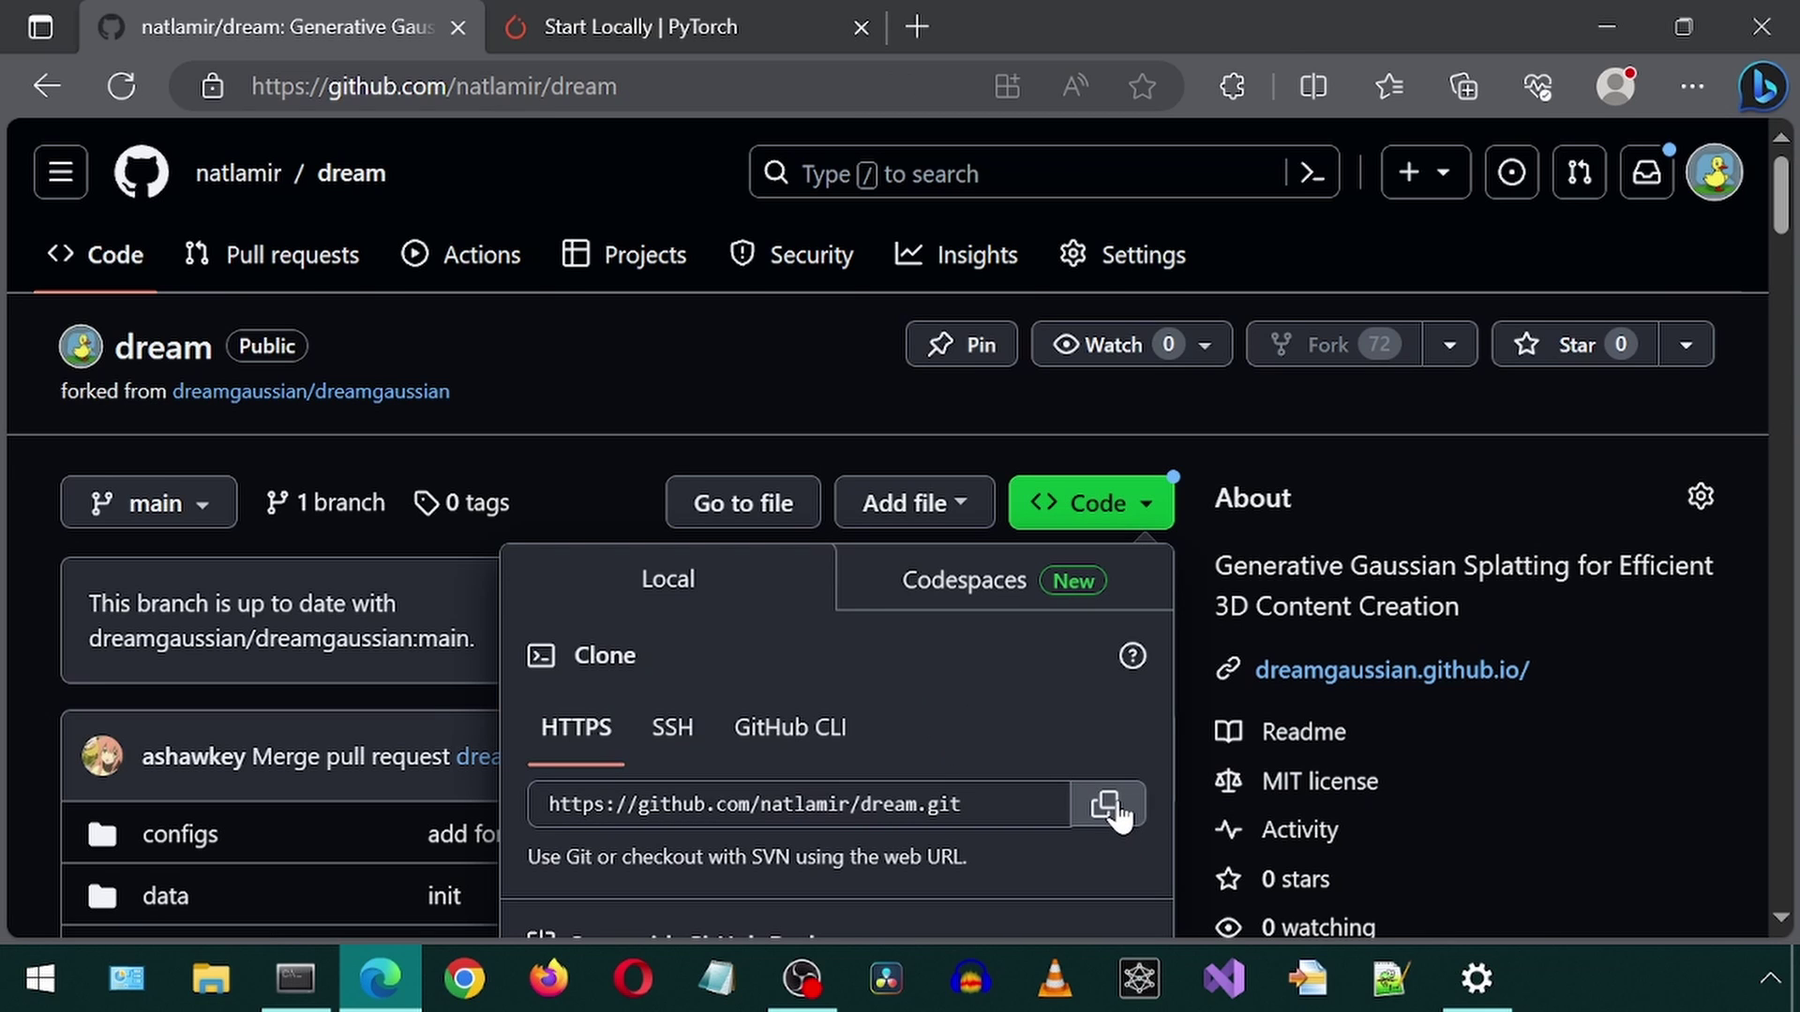
# Step: Run git clone with the fork's copied HTTPS URL, then cd into the dream folder
pyautogui.click(1107, 806)
pyautogui.click(298, 966)
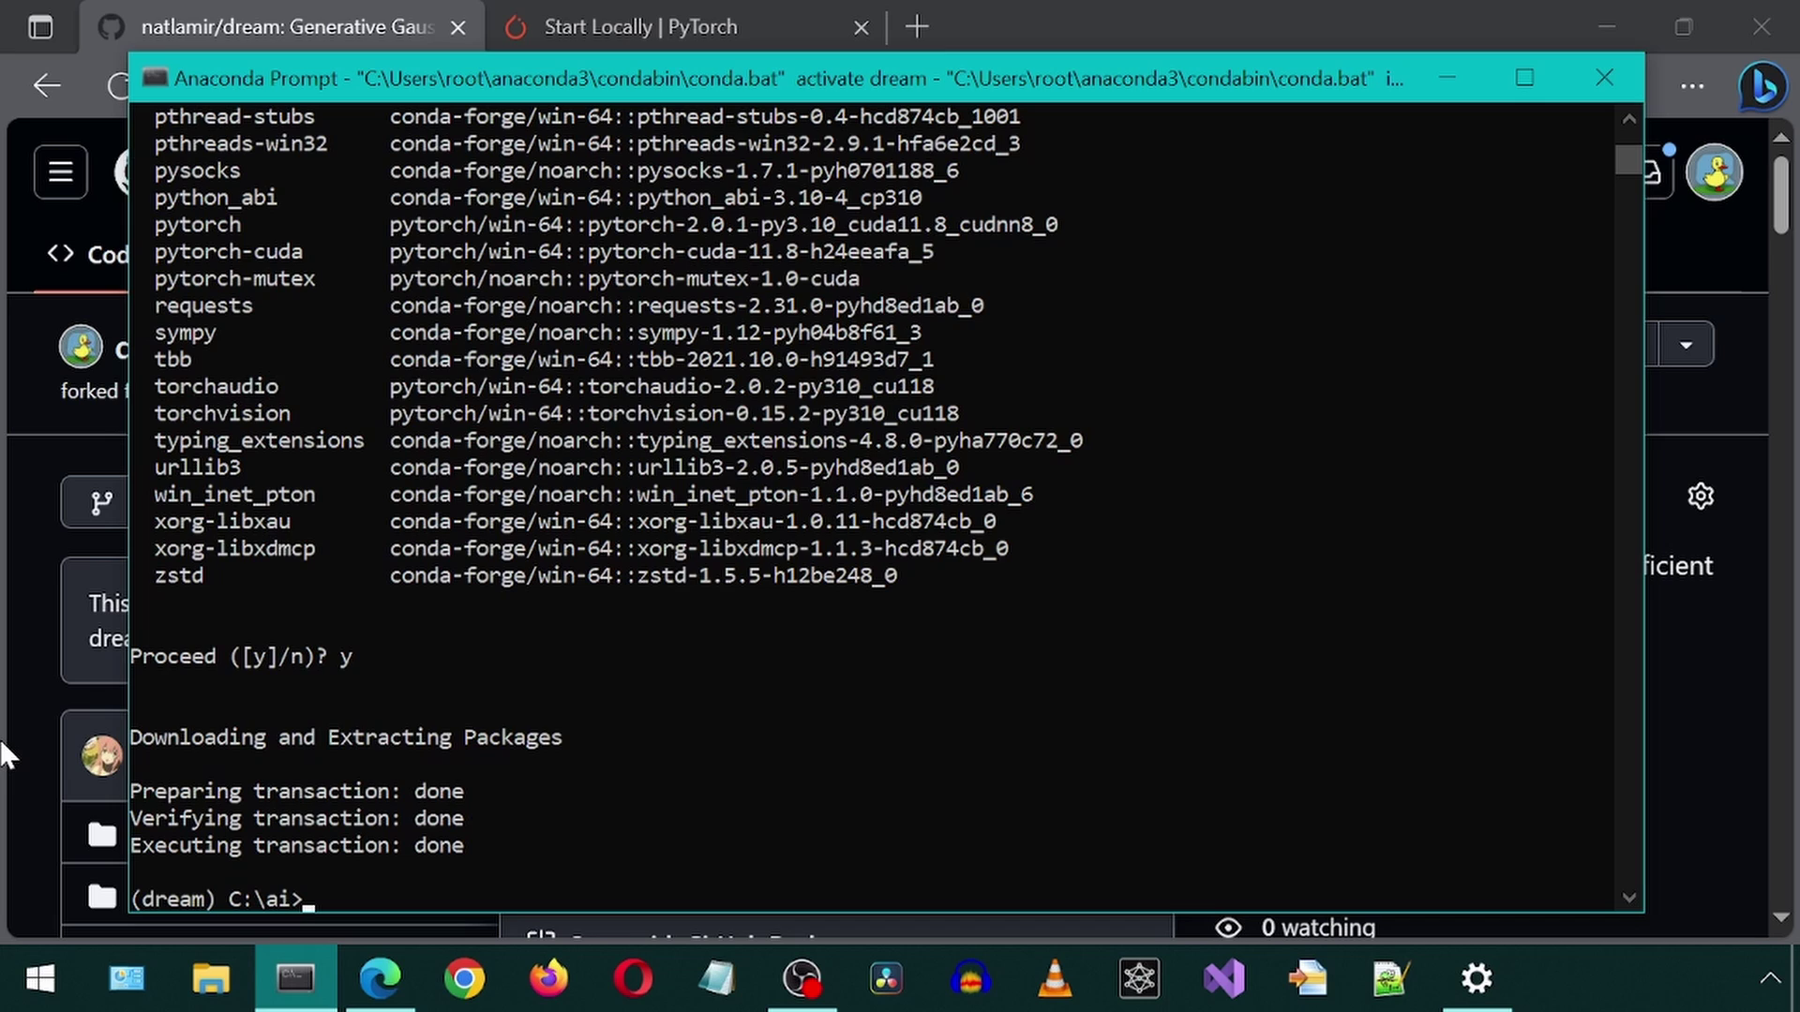
pyautogui.write('git cvlo')
pyautogui.press('BackSpace')
pyautogui.press('BackSpace')
pyautogui.write('lone')
pyautogui.hotkey('ctrl', 'v')
pyautogui.press('Return')
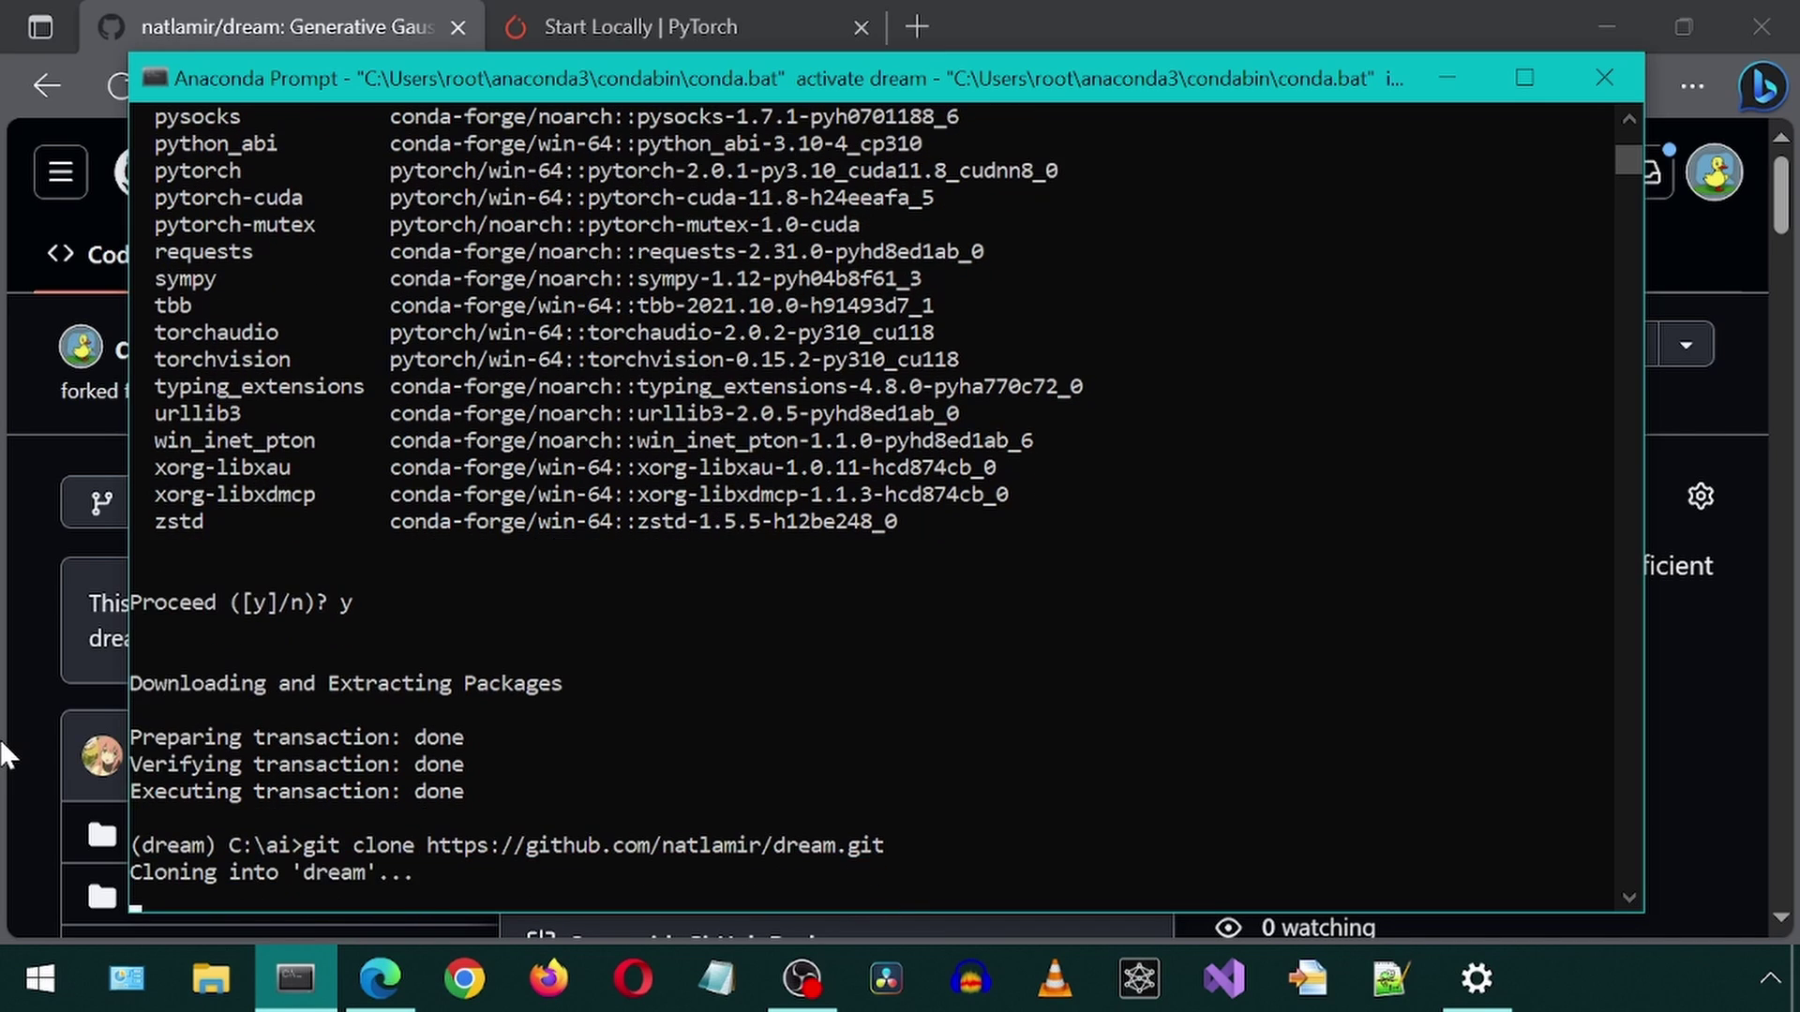
pyautogui.write('cd dre')
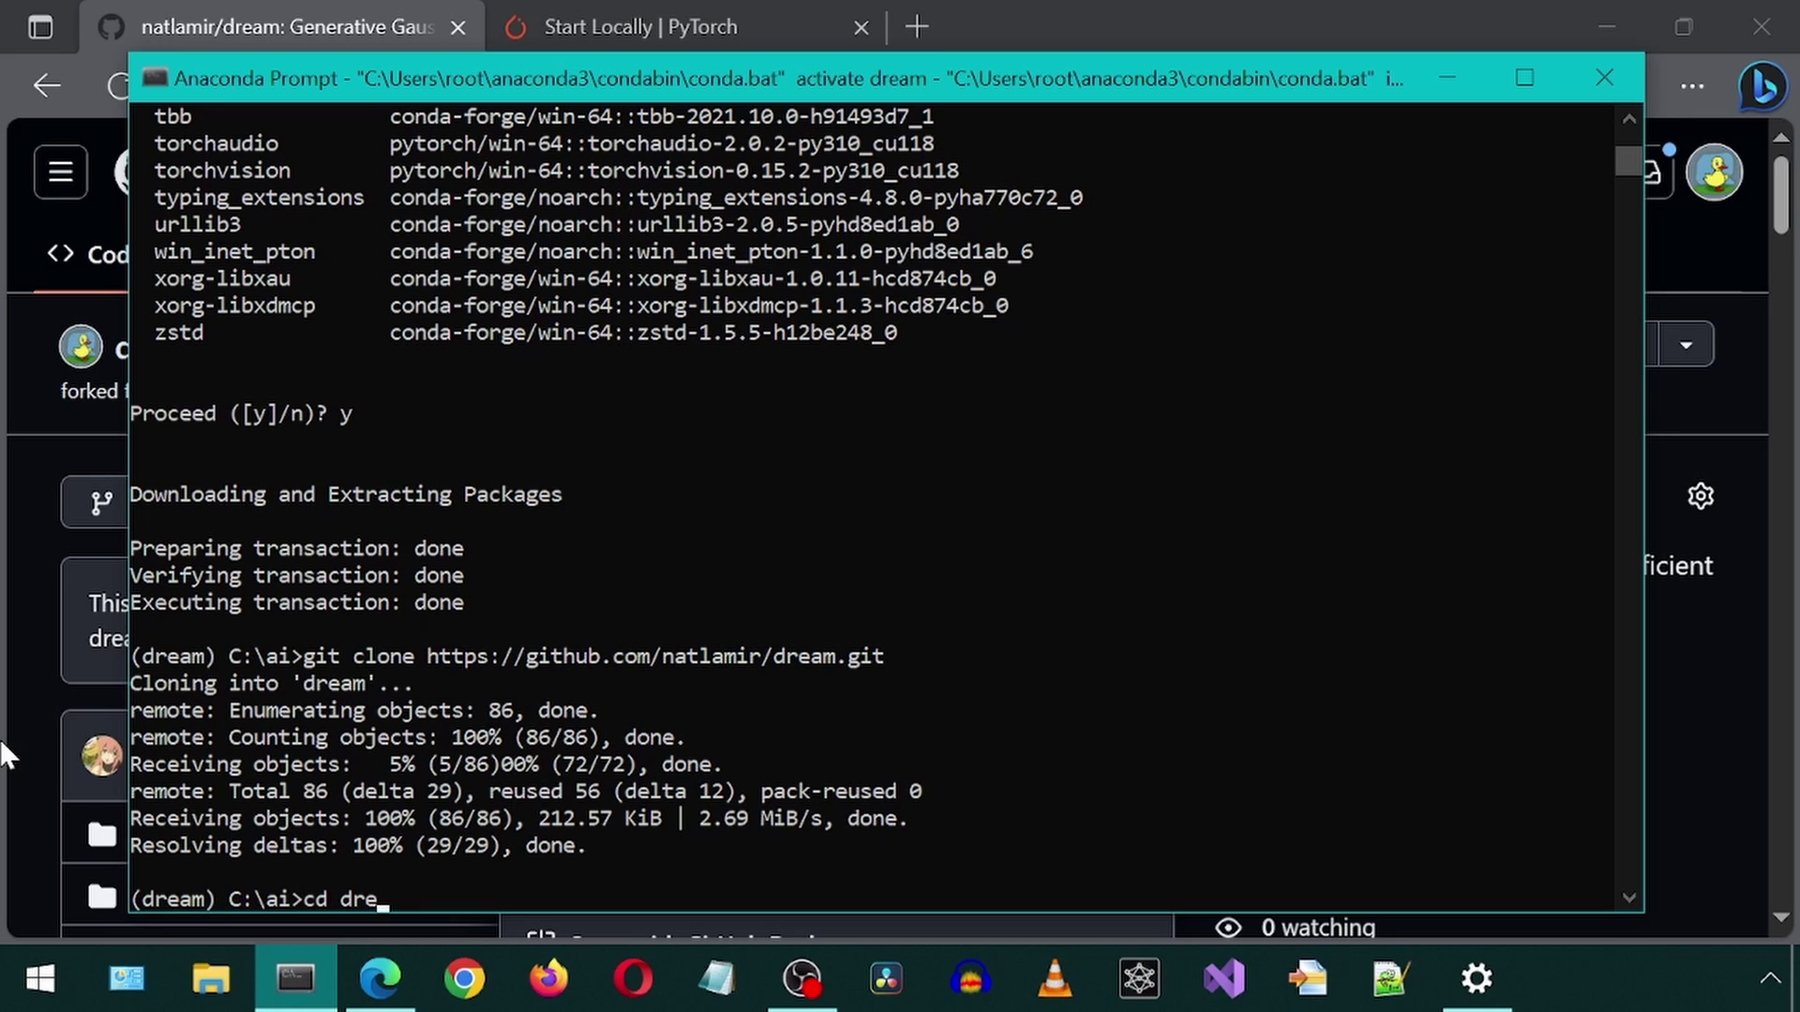
pyautogui.write('am')
pyautogui.press('Return')
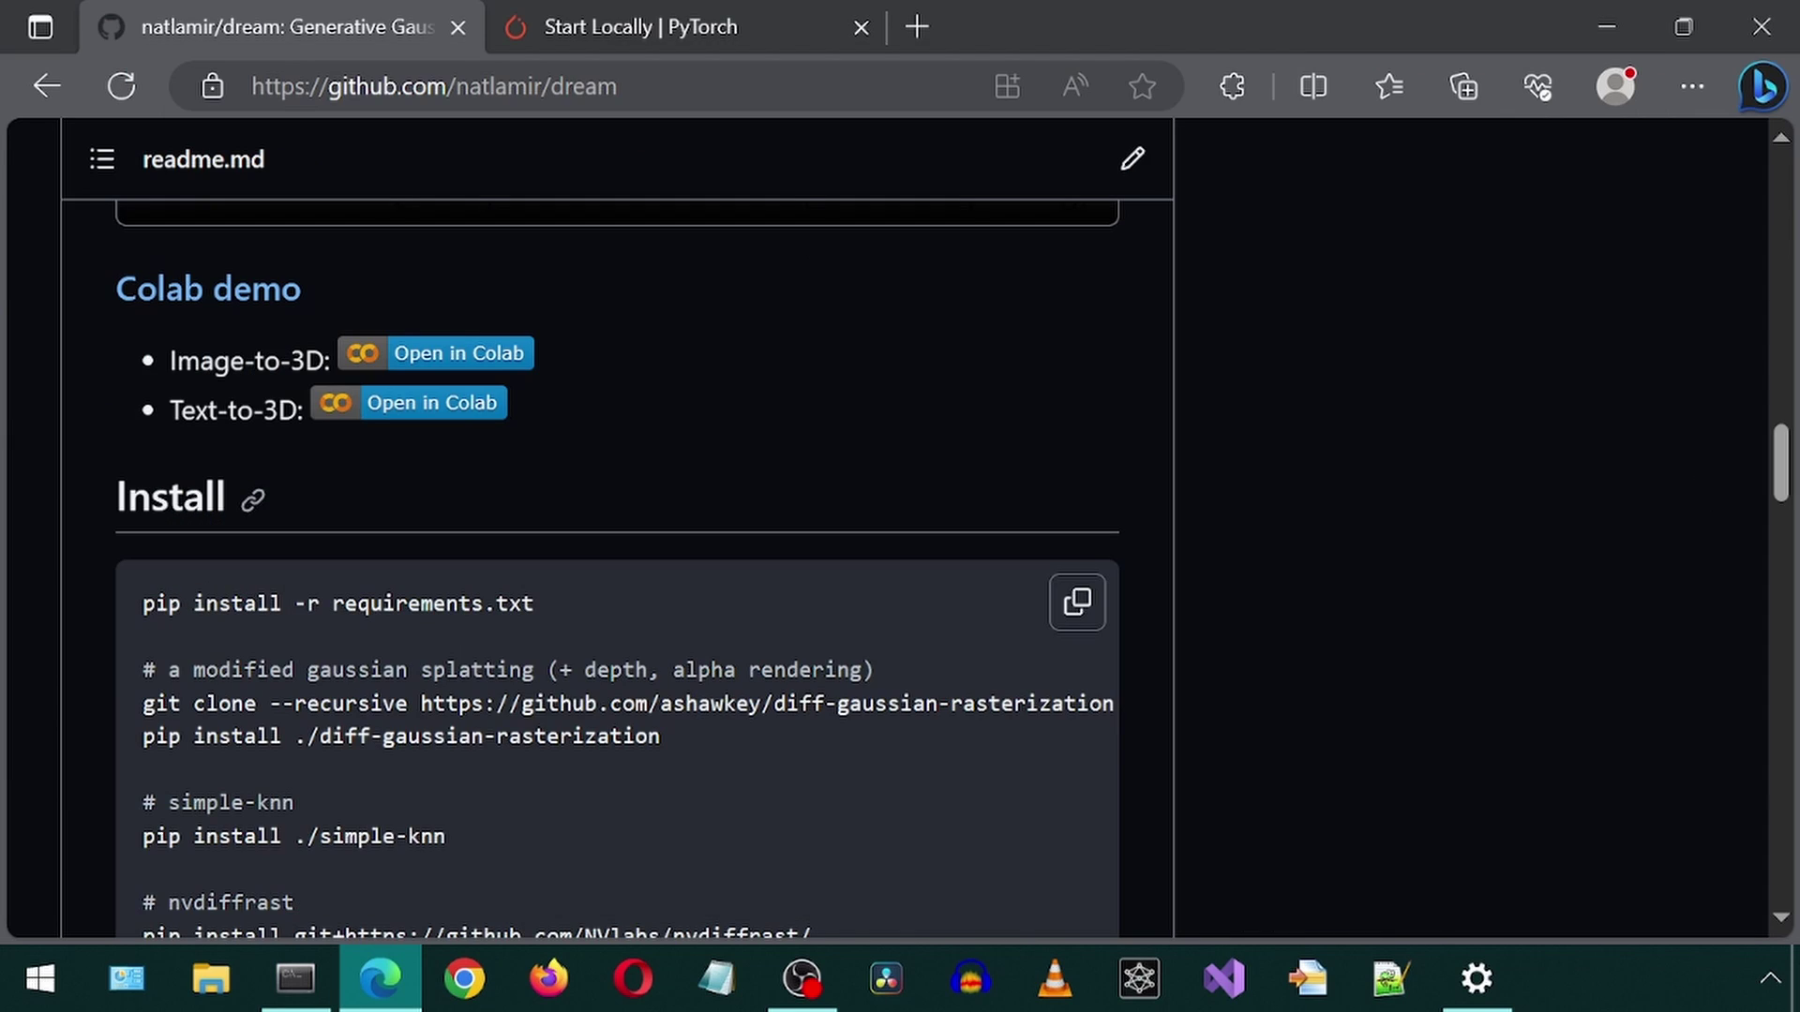
# Step: Copy the README's 'pip install -r requirements.txt' line and run it in the prompt
pyautogui.tripleClick(485, 618)
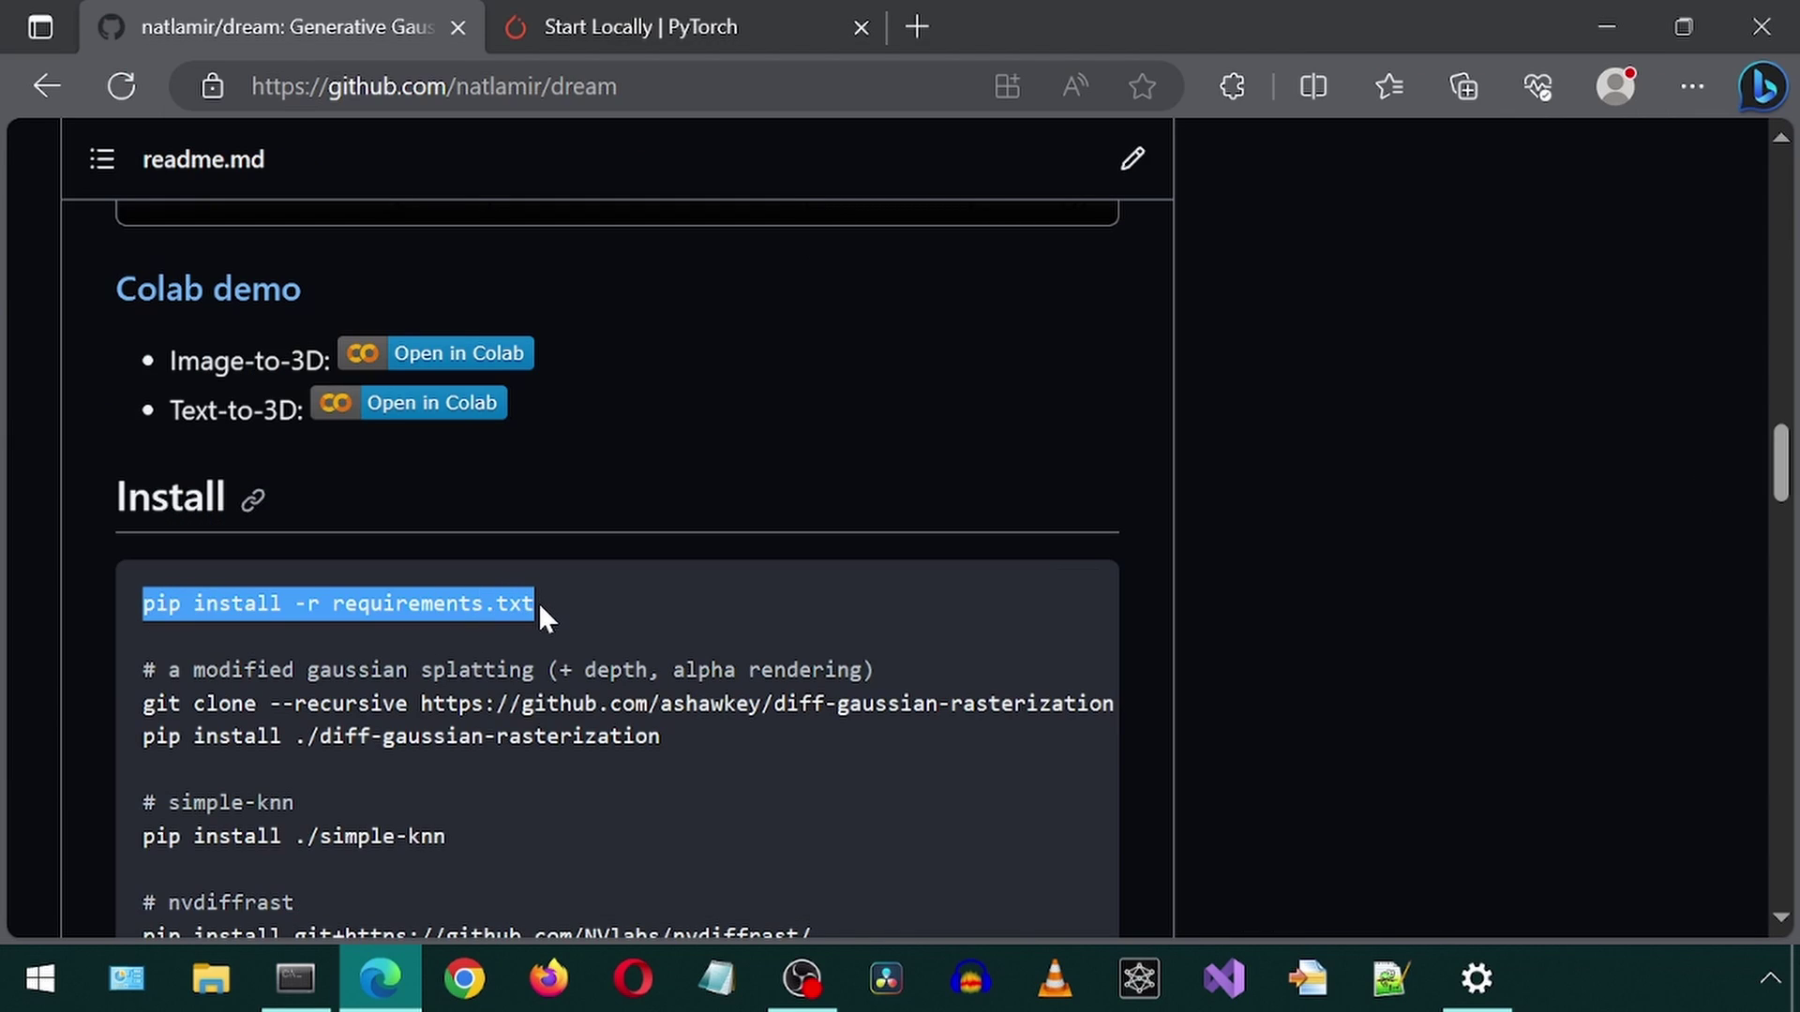
pyautogui.click(298, 979)
pyautogui.hotkey('ctrl', 'v')
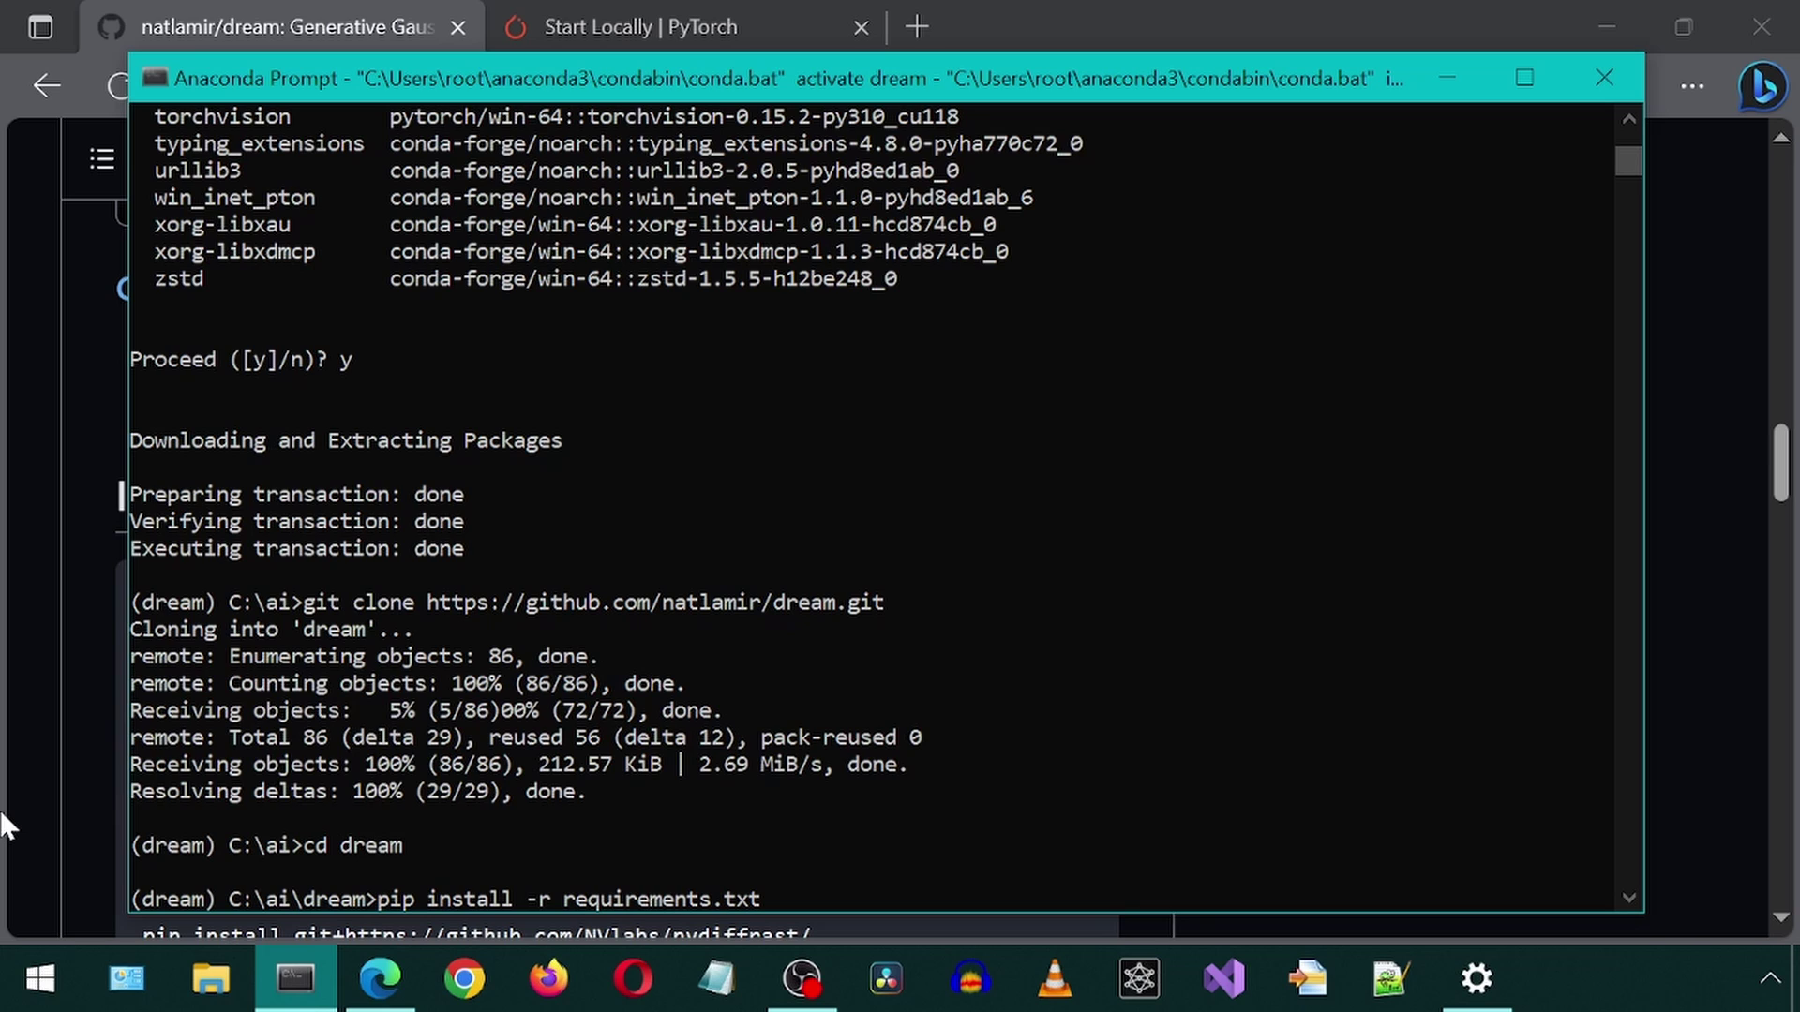
pyautogui.press('Return')
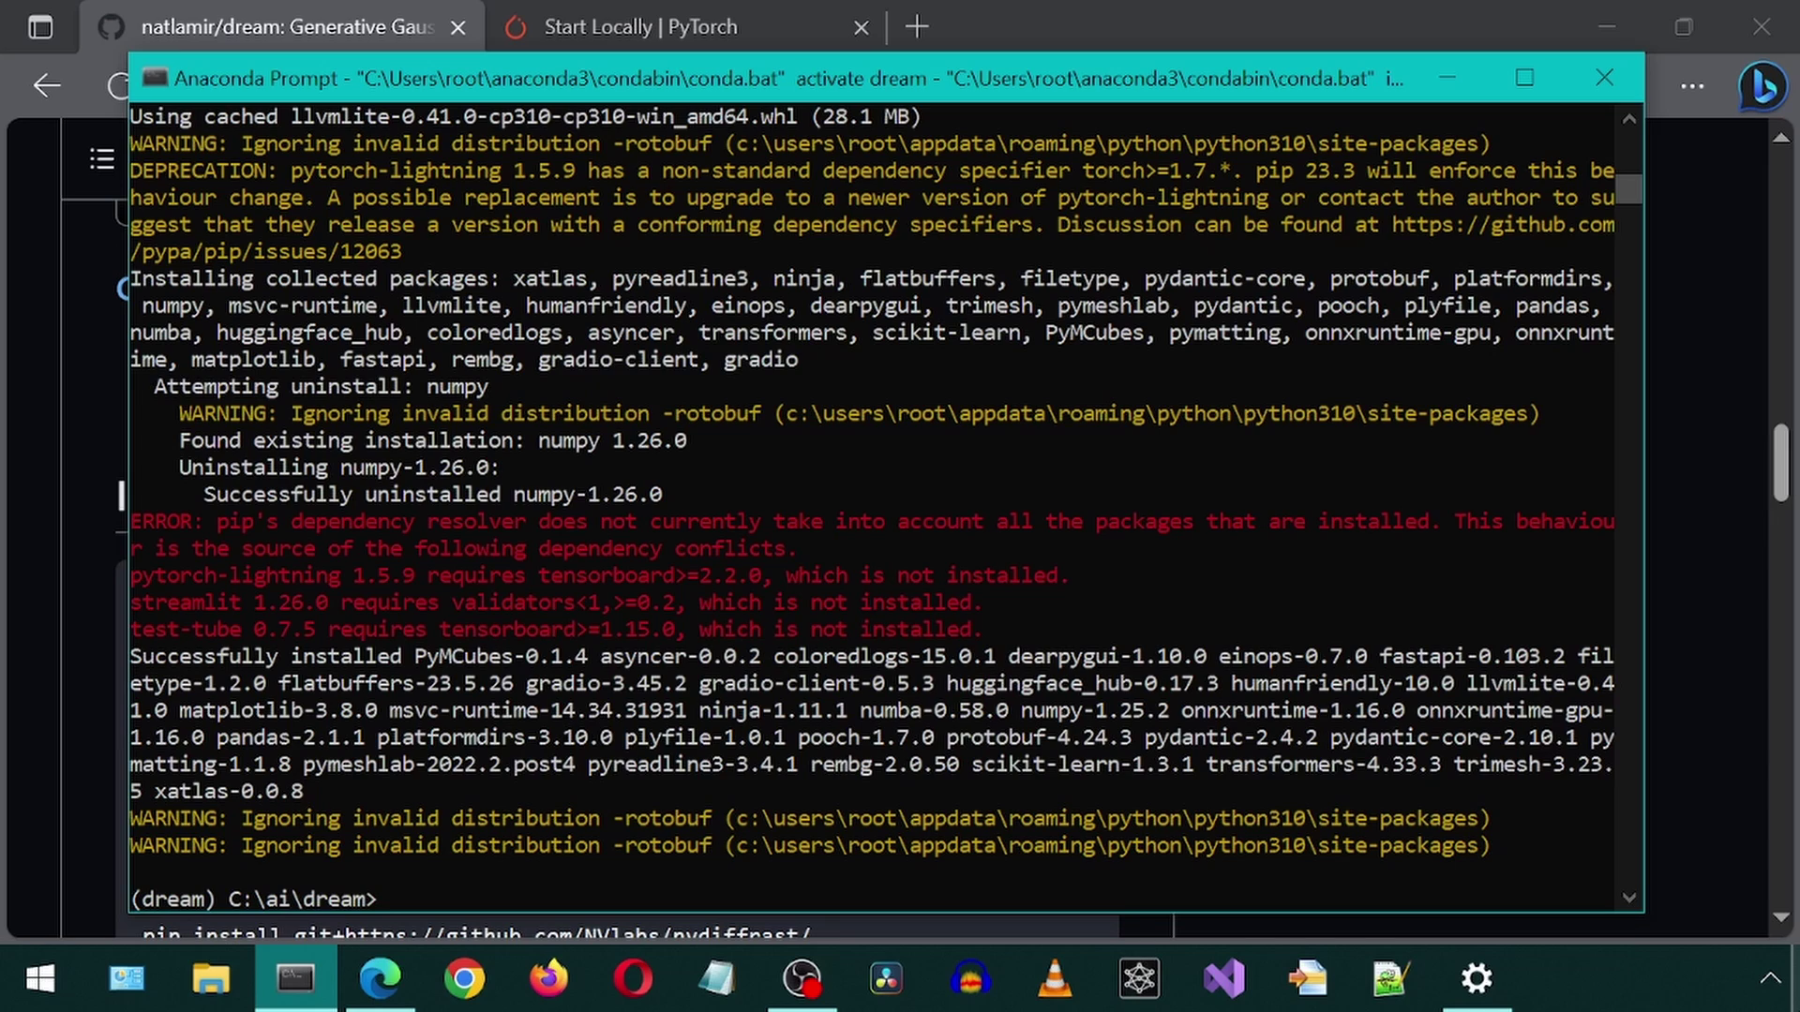
pyautogui.hotkey('alt', 'Tab')
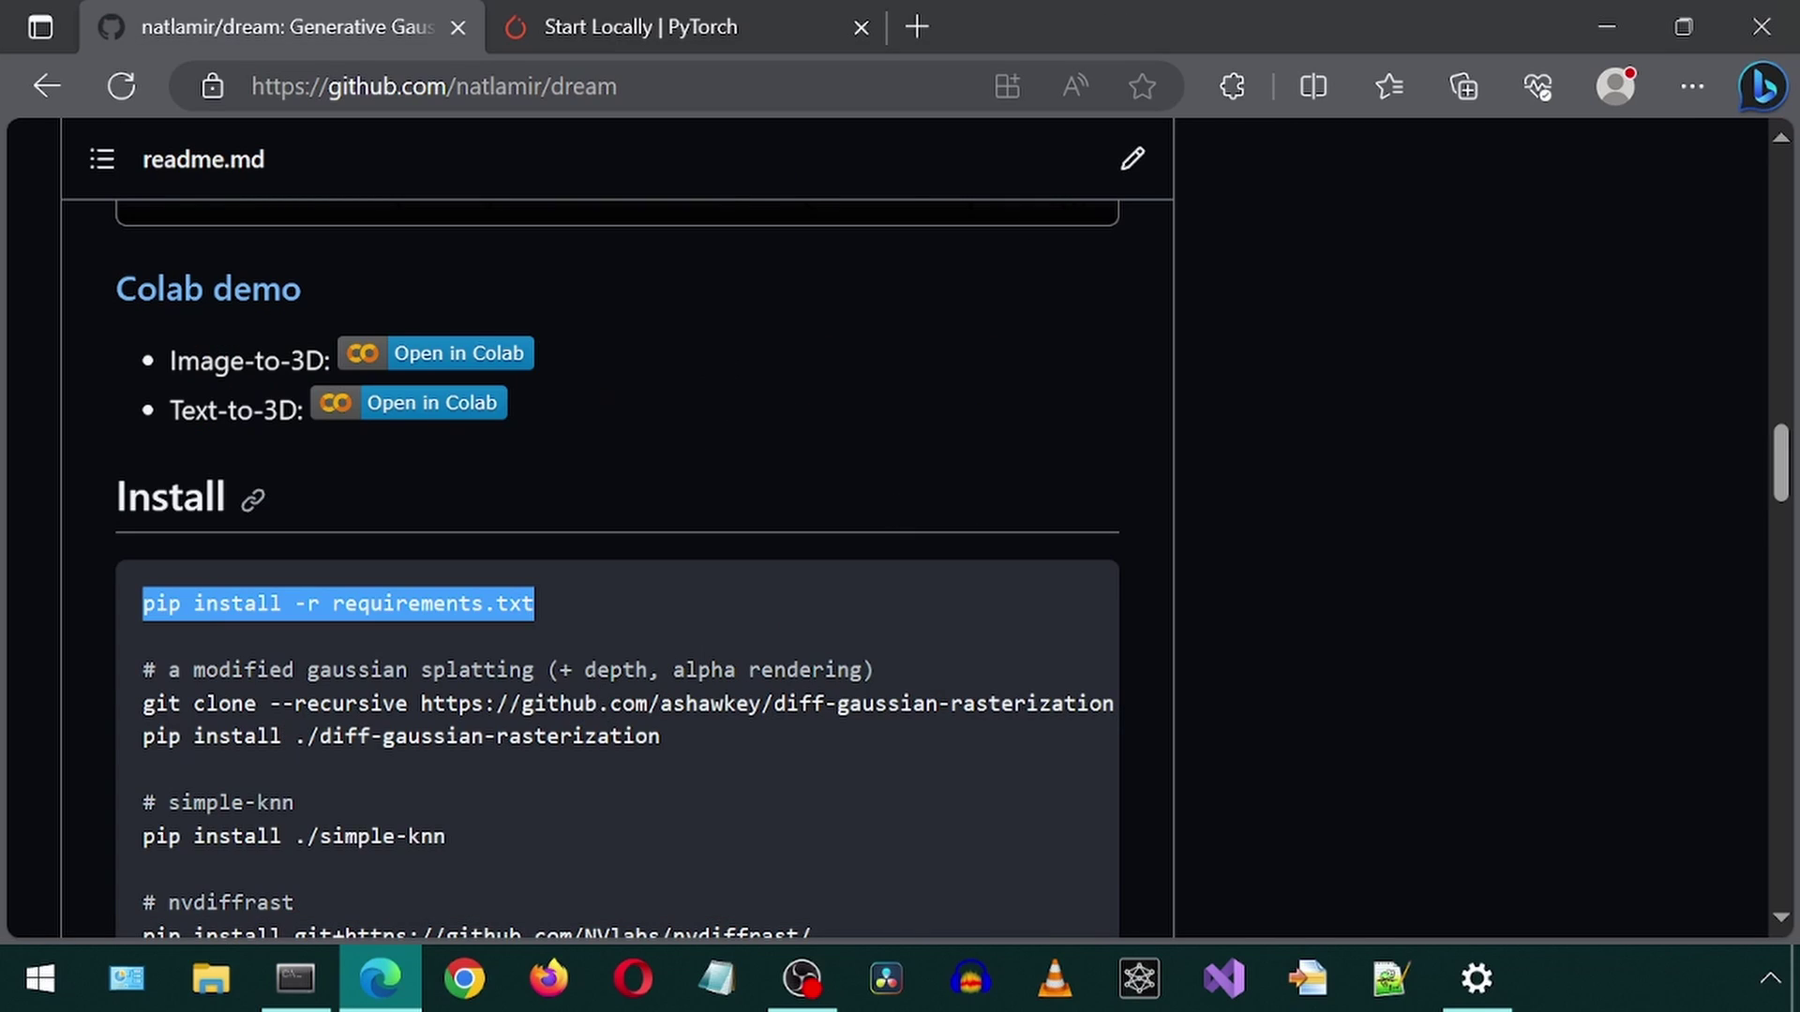
# Step: Run the README's git clone --recursive command for diff-gaussian-rasterization
pyautogui.moveTo(143, 719)
pyautogui.mouseDown()
pyautogui.moveTo(314, 669)
pyautogui.moveTo(1140, 715)
pyautogui.mouseUp()
pyautogui.hotkey('ctrl', 'c')
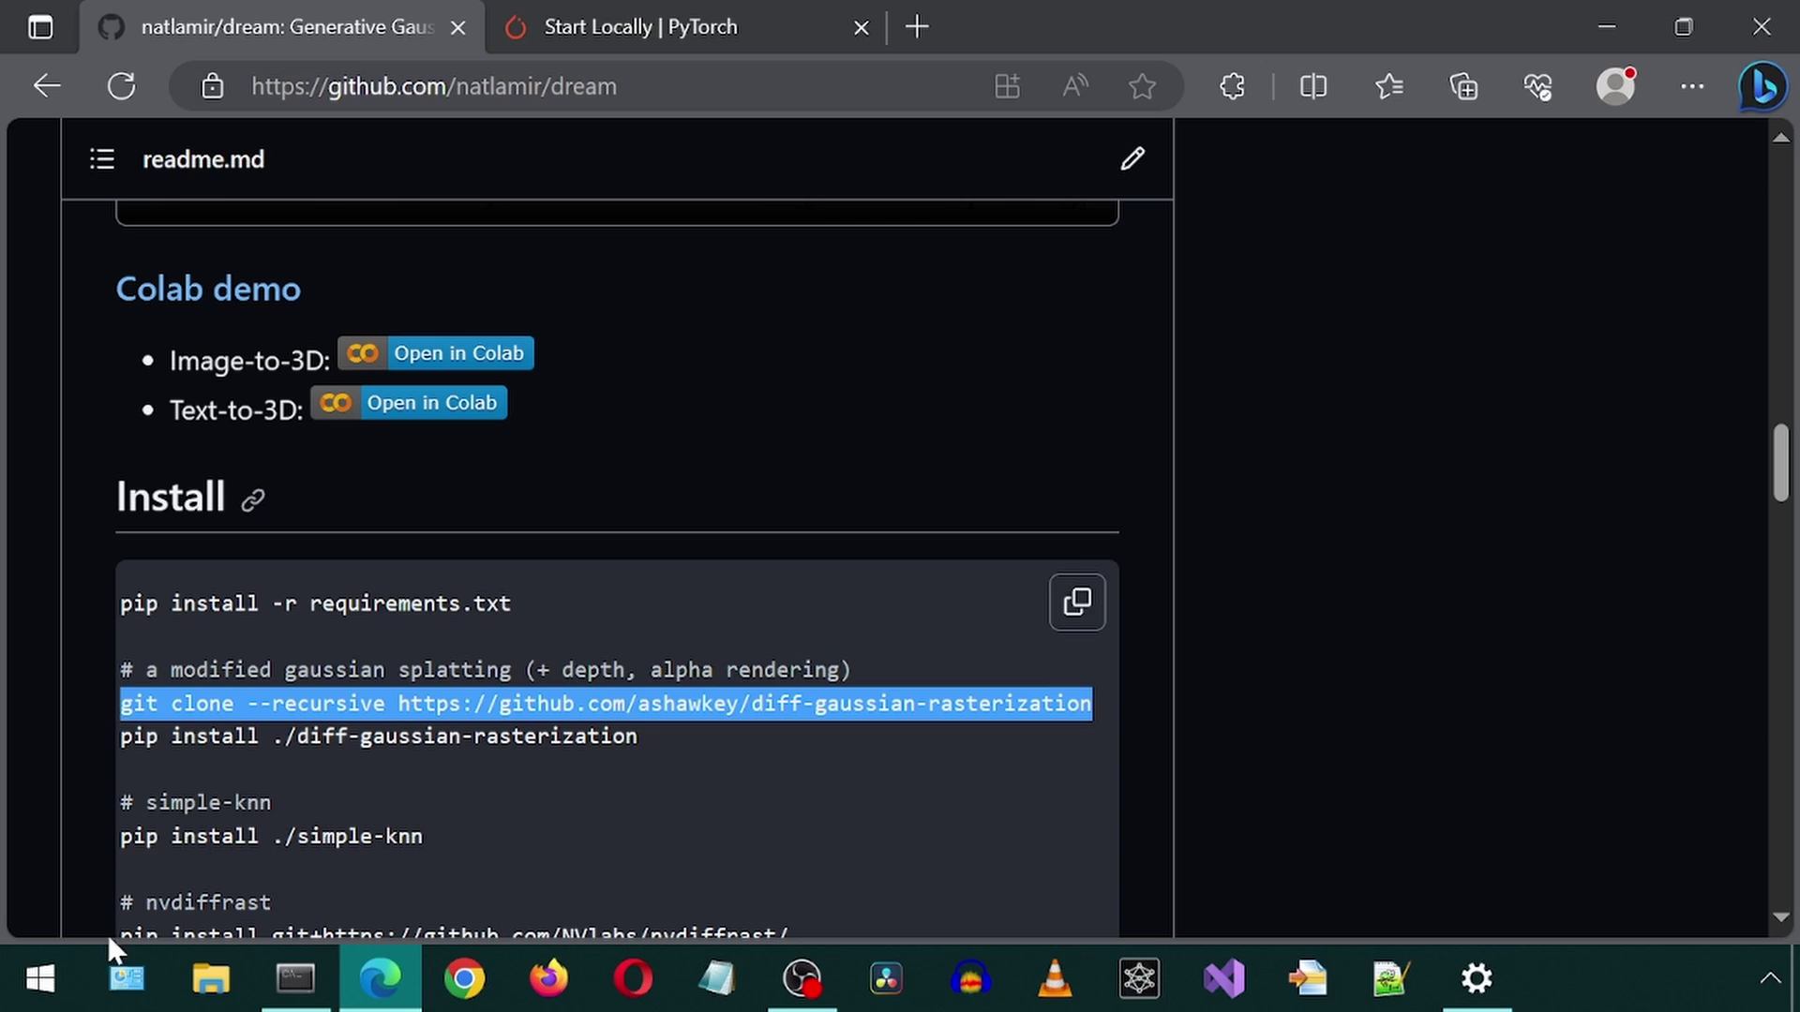
pyautogui.click(295, 970)
pyautogui.hotkey('ctrl', 'v')
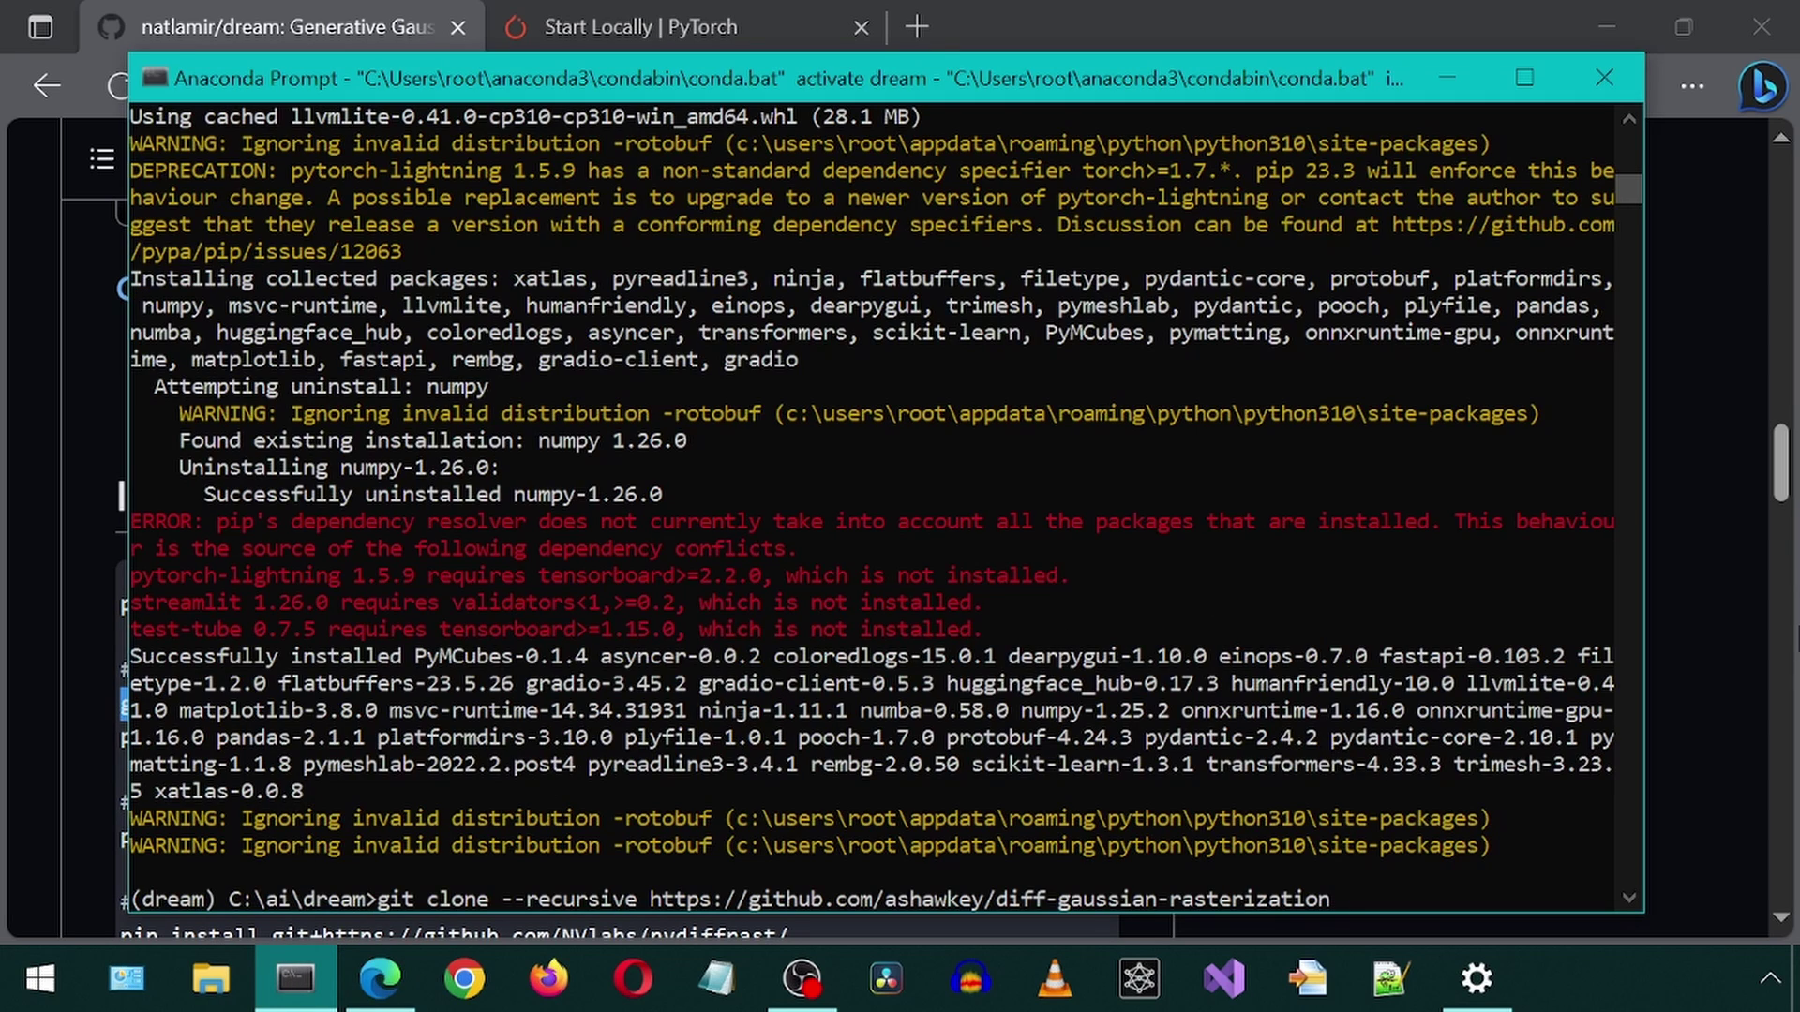
pyautogui.press('Return')
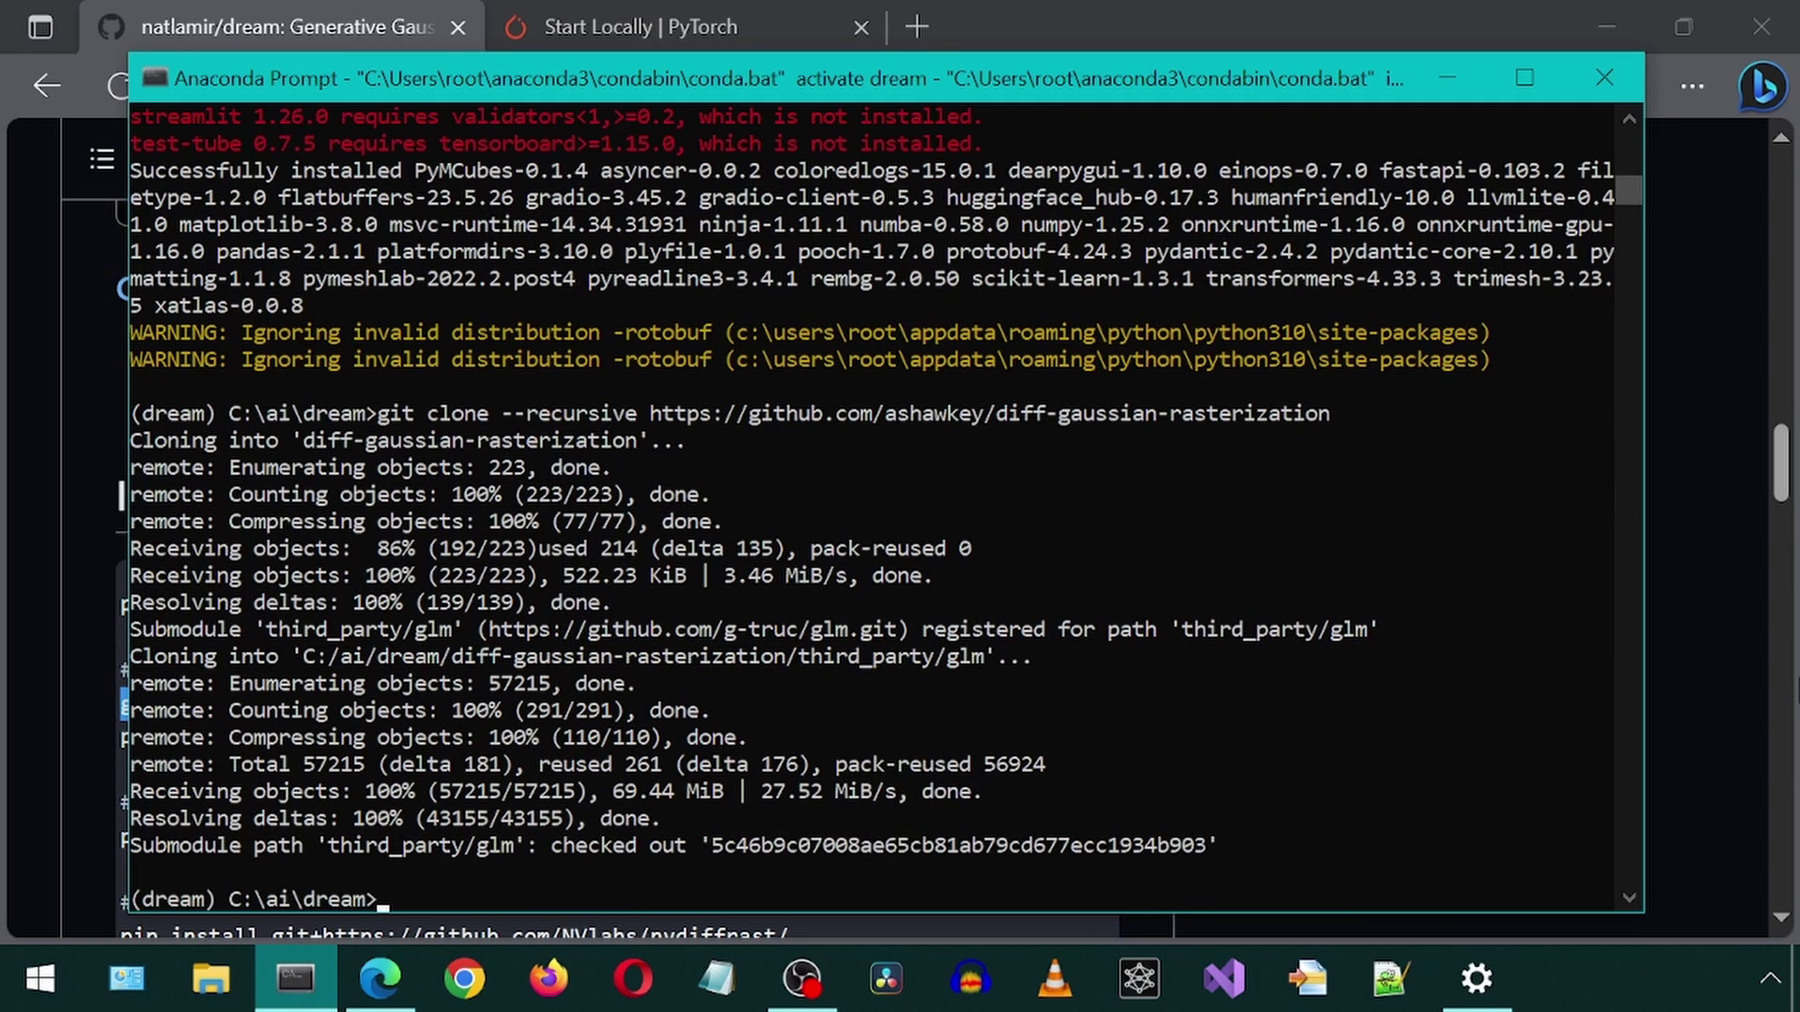
# Step: Install diff-gaussian-rasterization with 'pip install ./diff-gaussian-rasterization'
pyautogui.click(1328, 17)
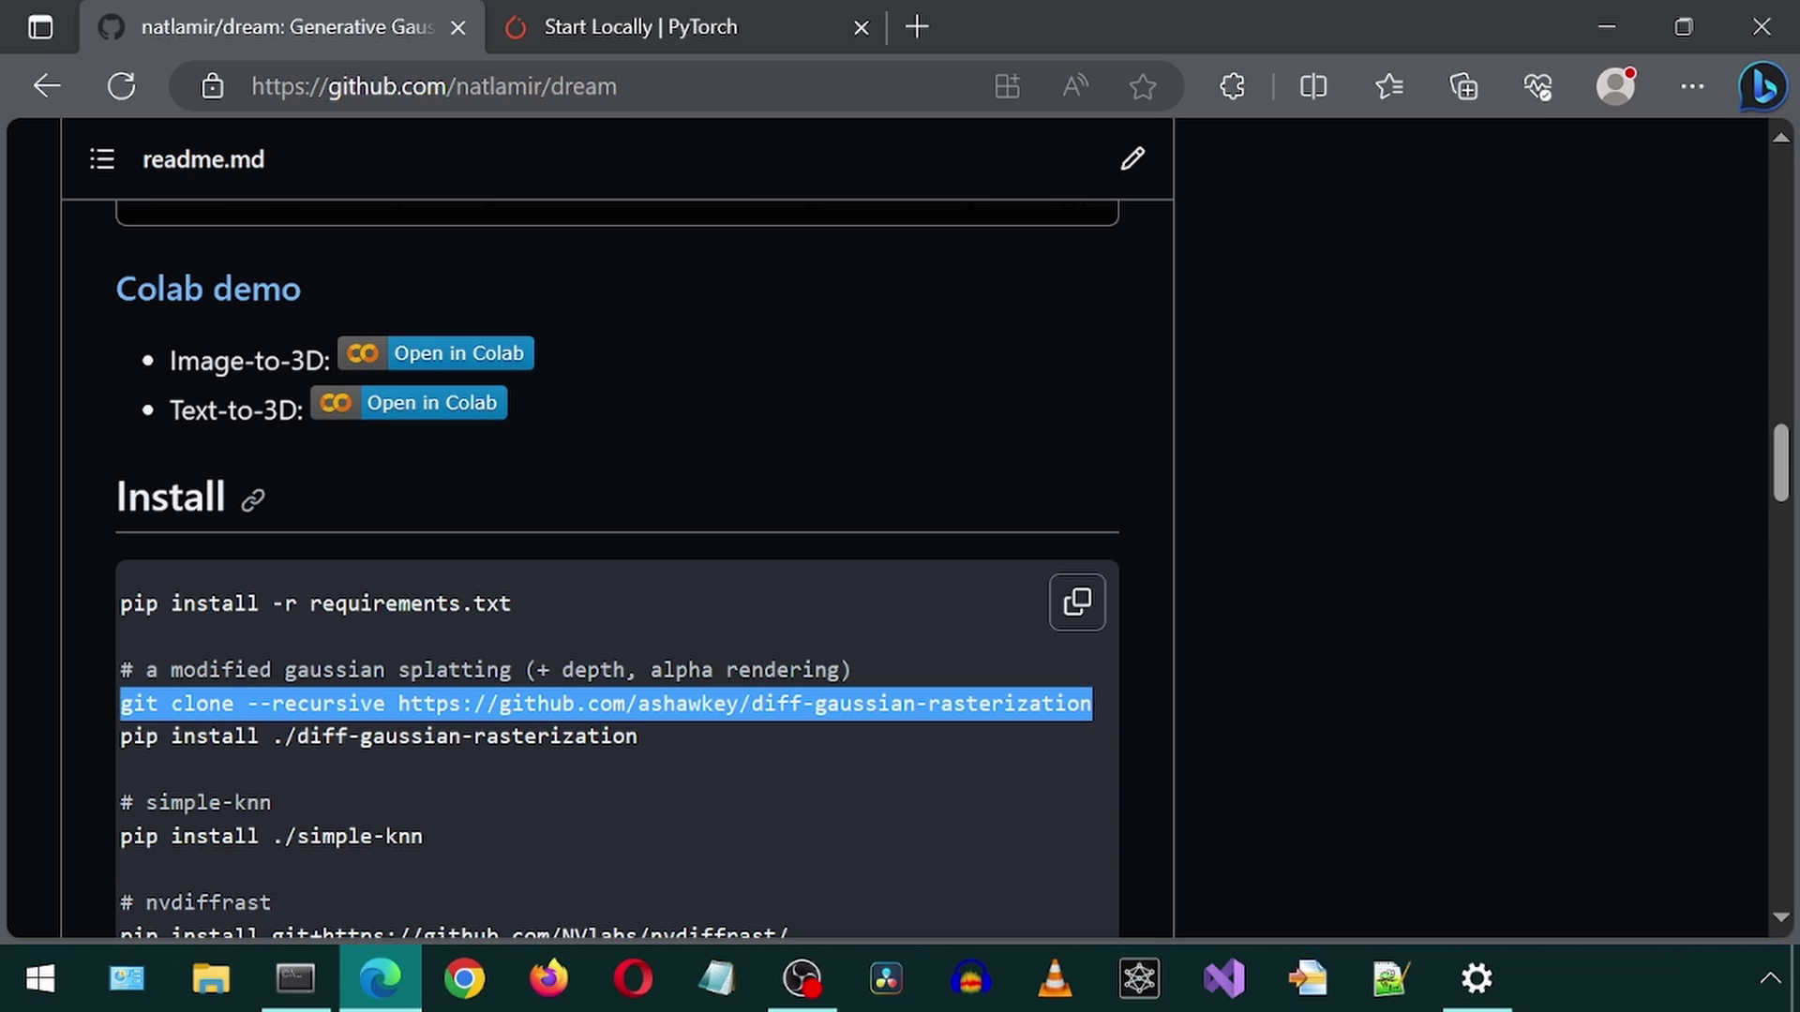
pyautogui.moveTo(645, 738); pyautogui.dragTo(121, 741)
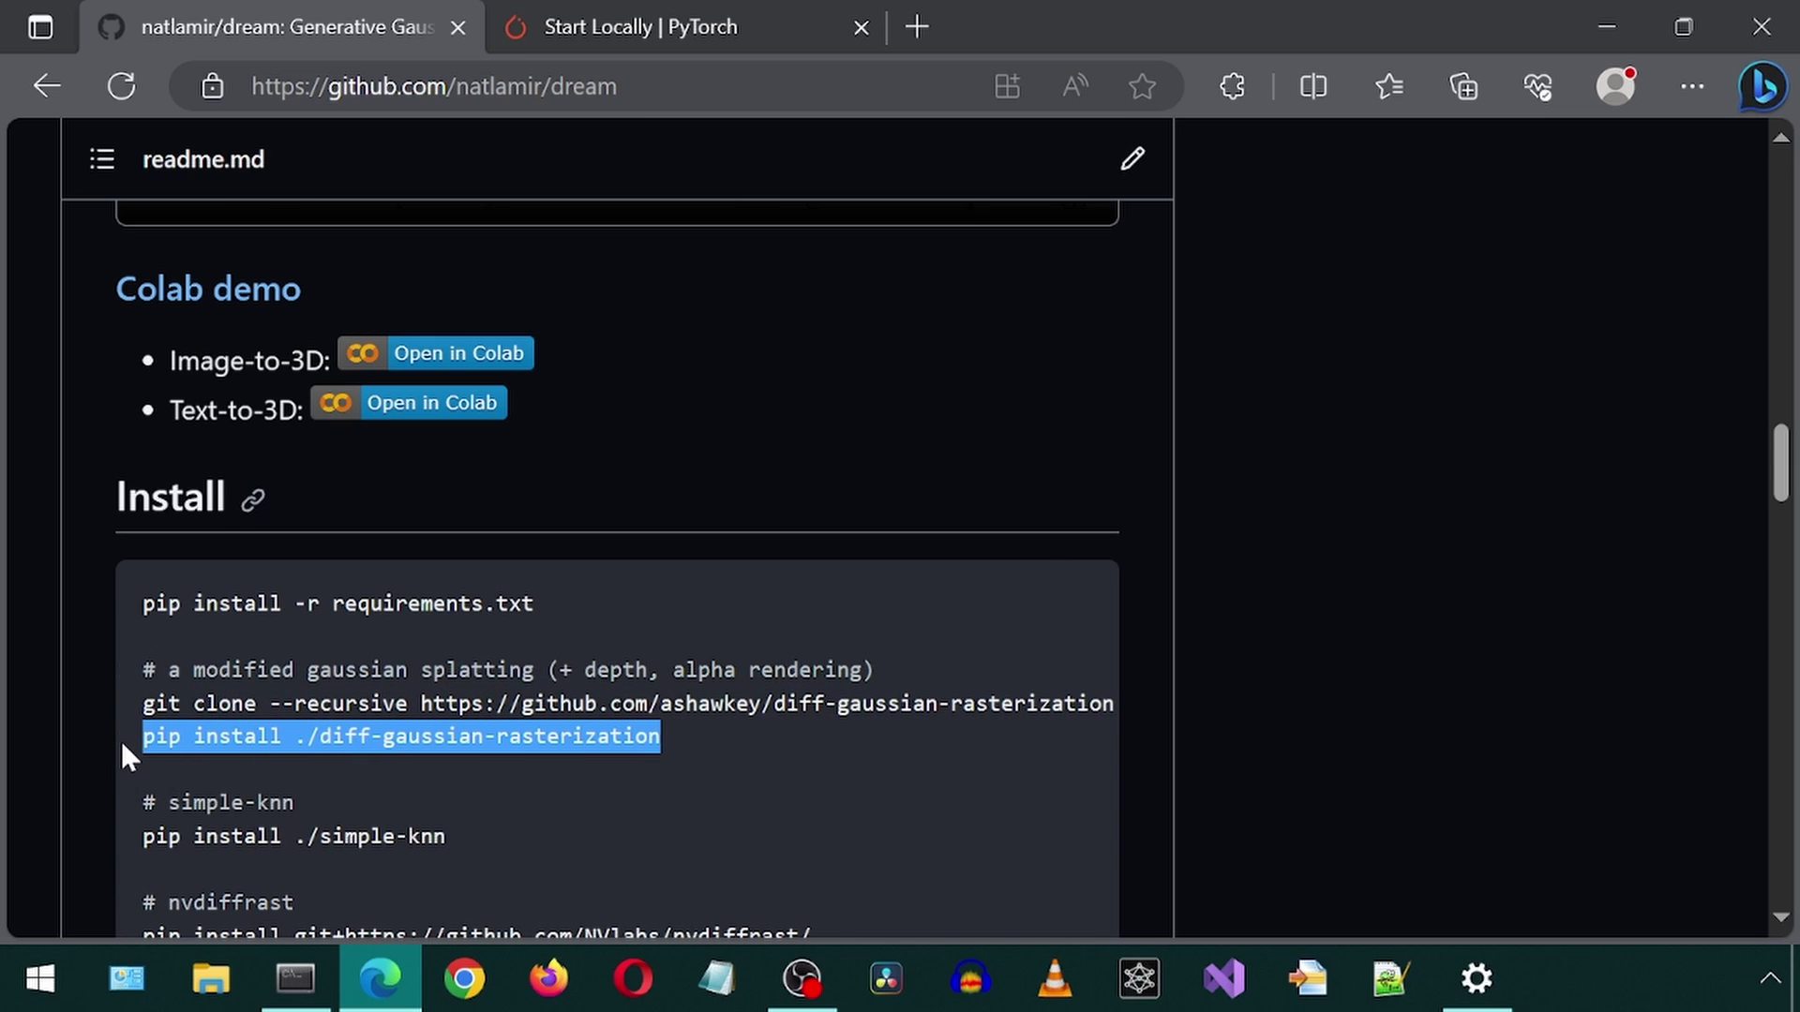
pyautogui.hotkey('ctrl', 'c')
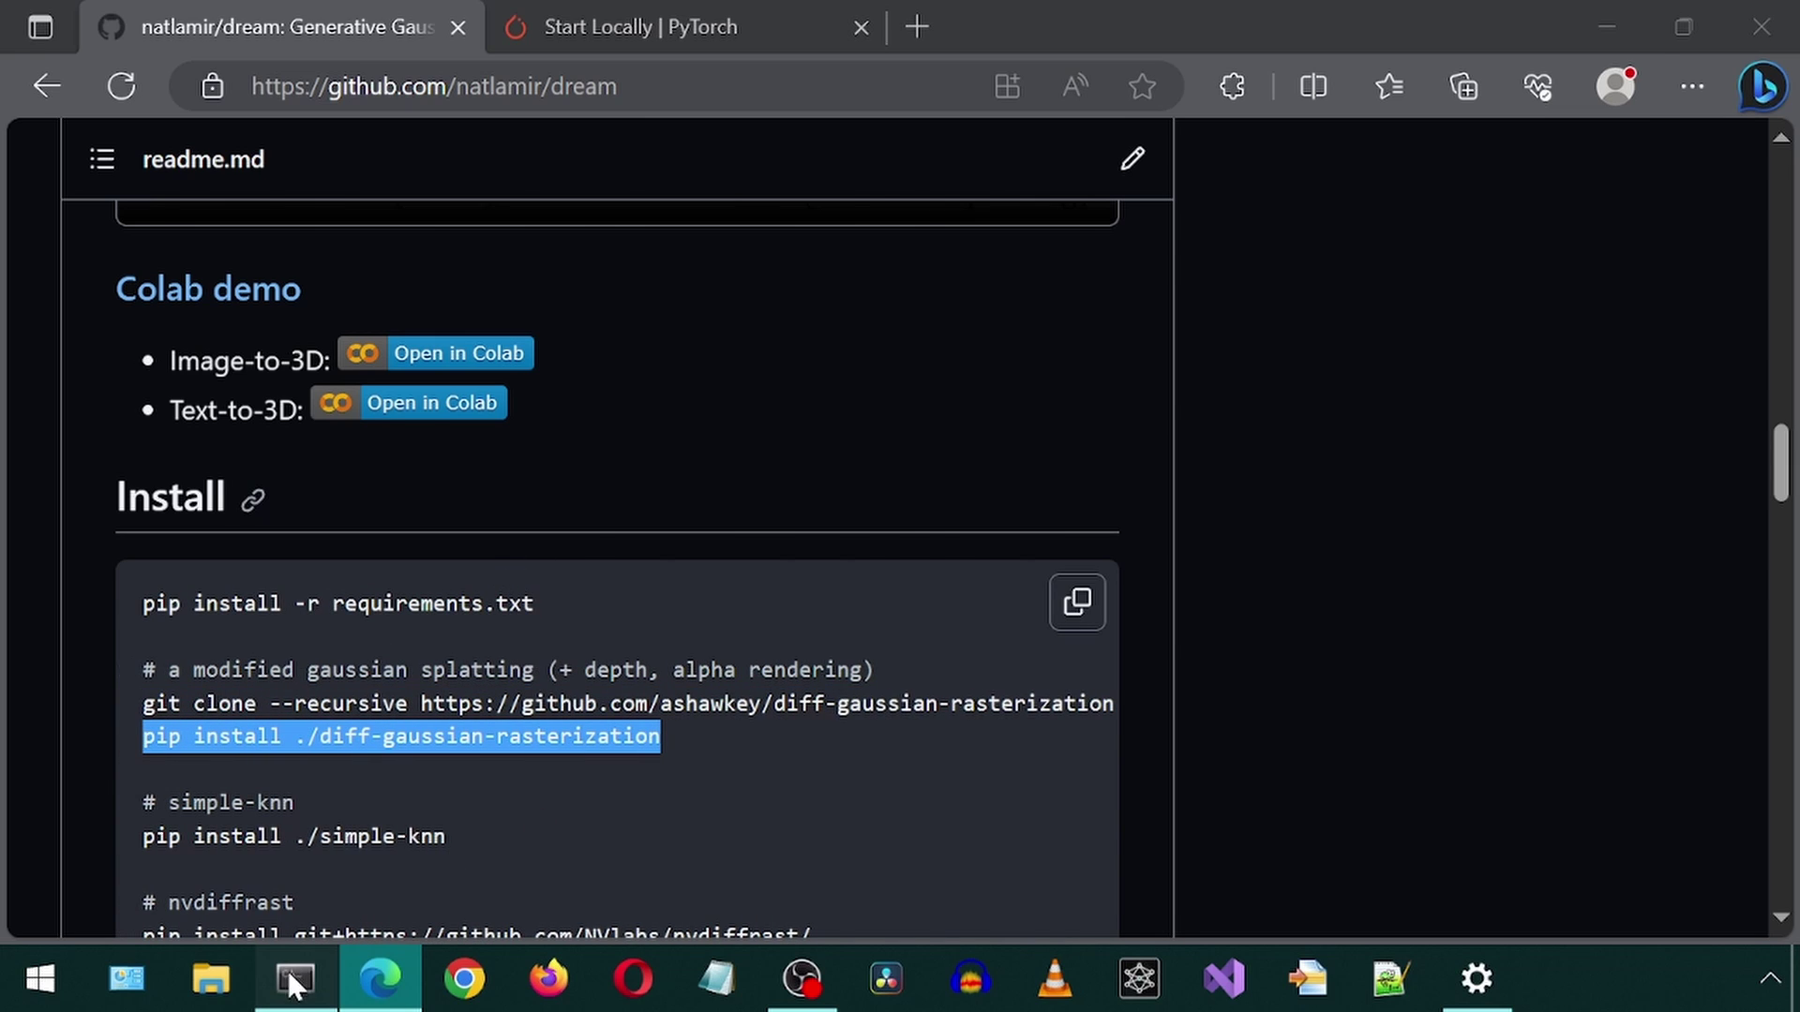
pyautogui.click(296, 979)
pyautogui.hotkey('ctrl', 'v')
pyautogui.press('Return')
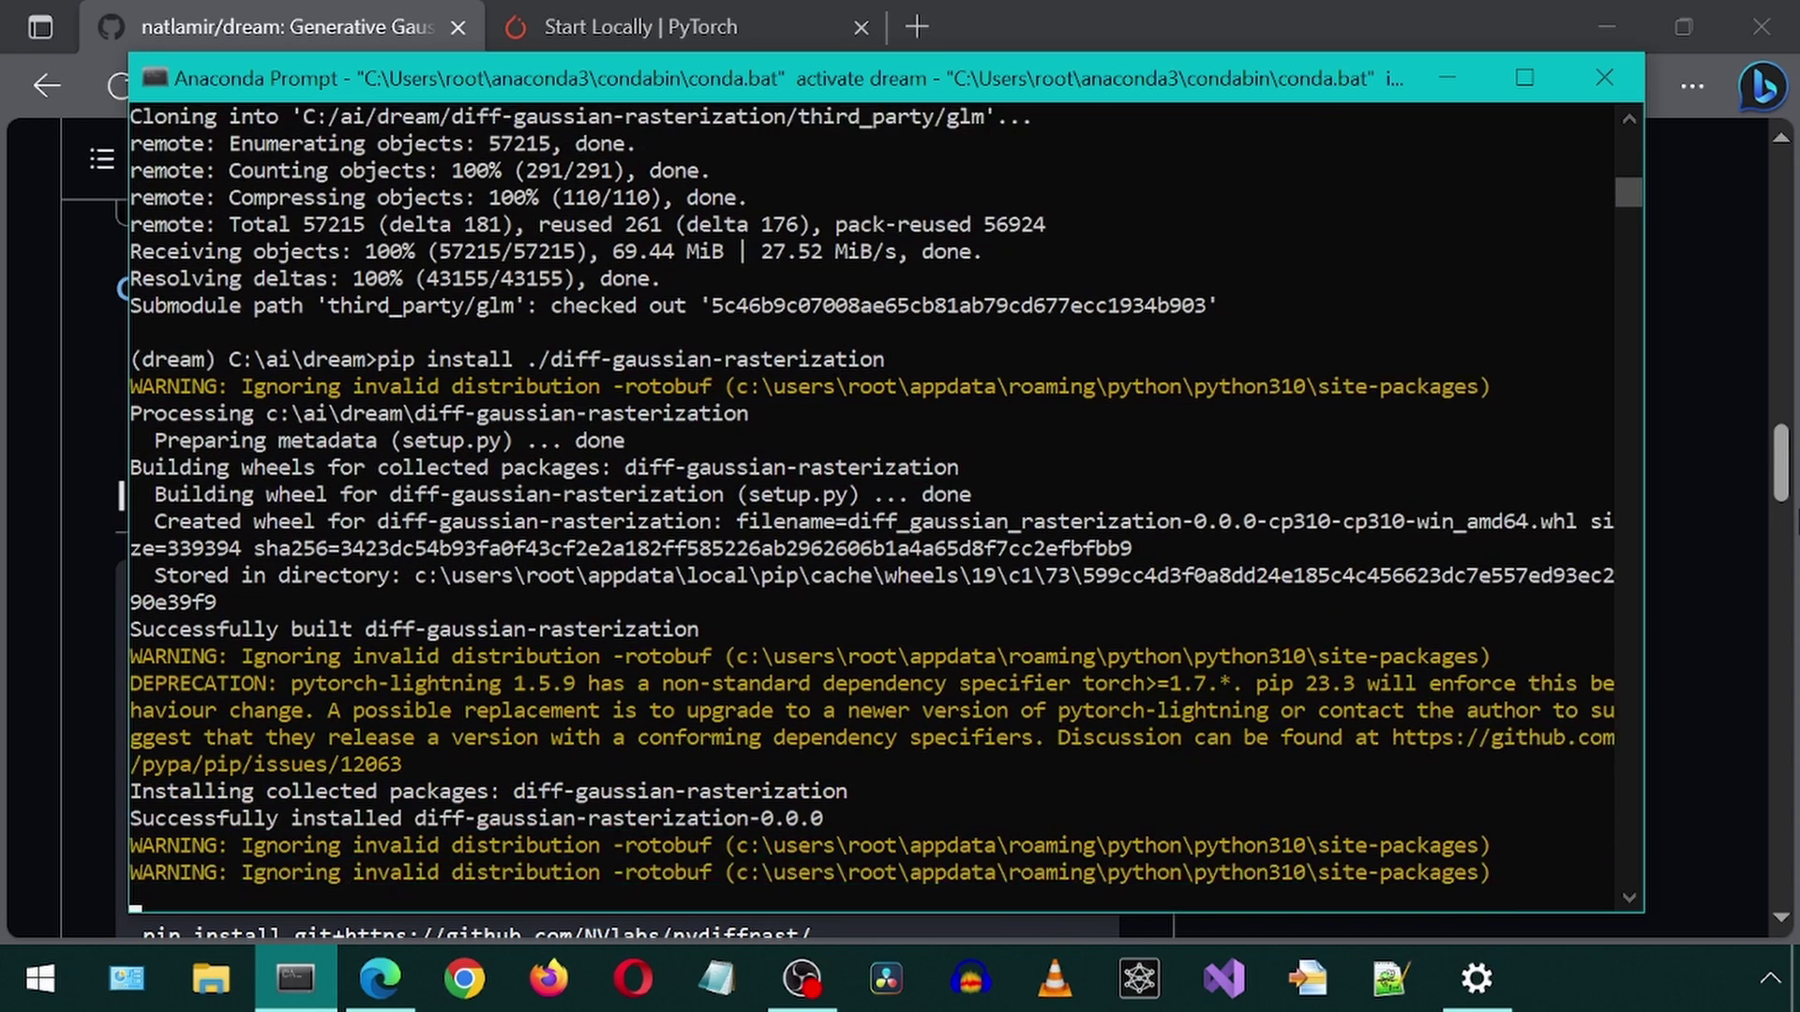
# Step: Install simple-knn with 'pip install ./simple-knn' copied from the README
pyautogui.click(1235, 4)
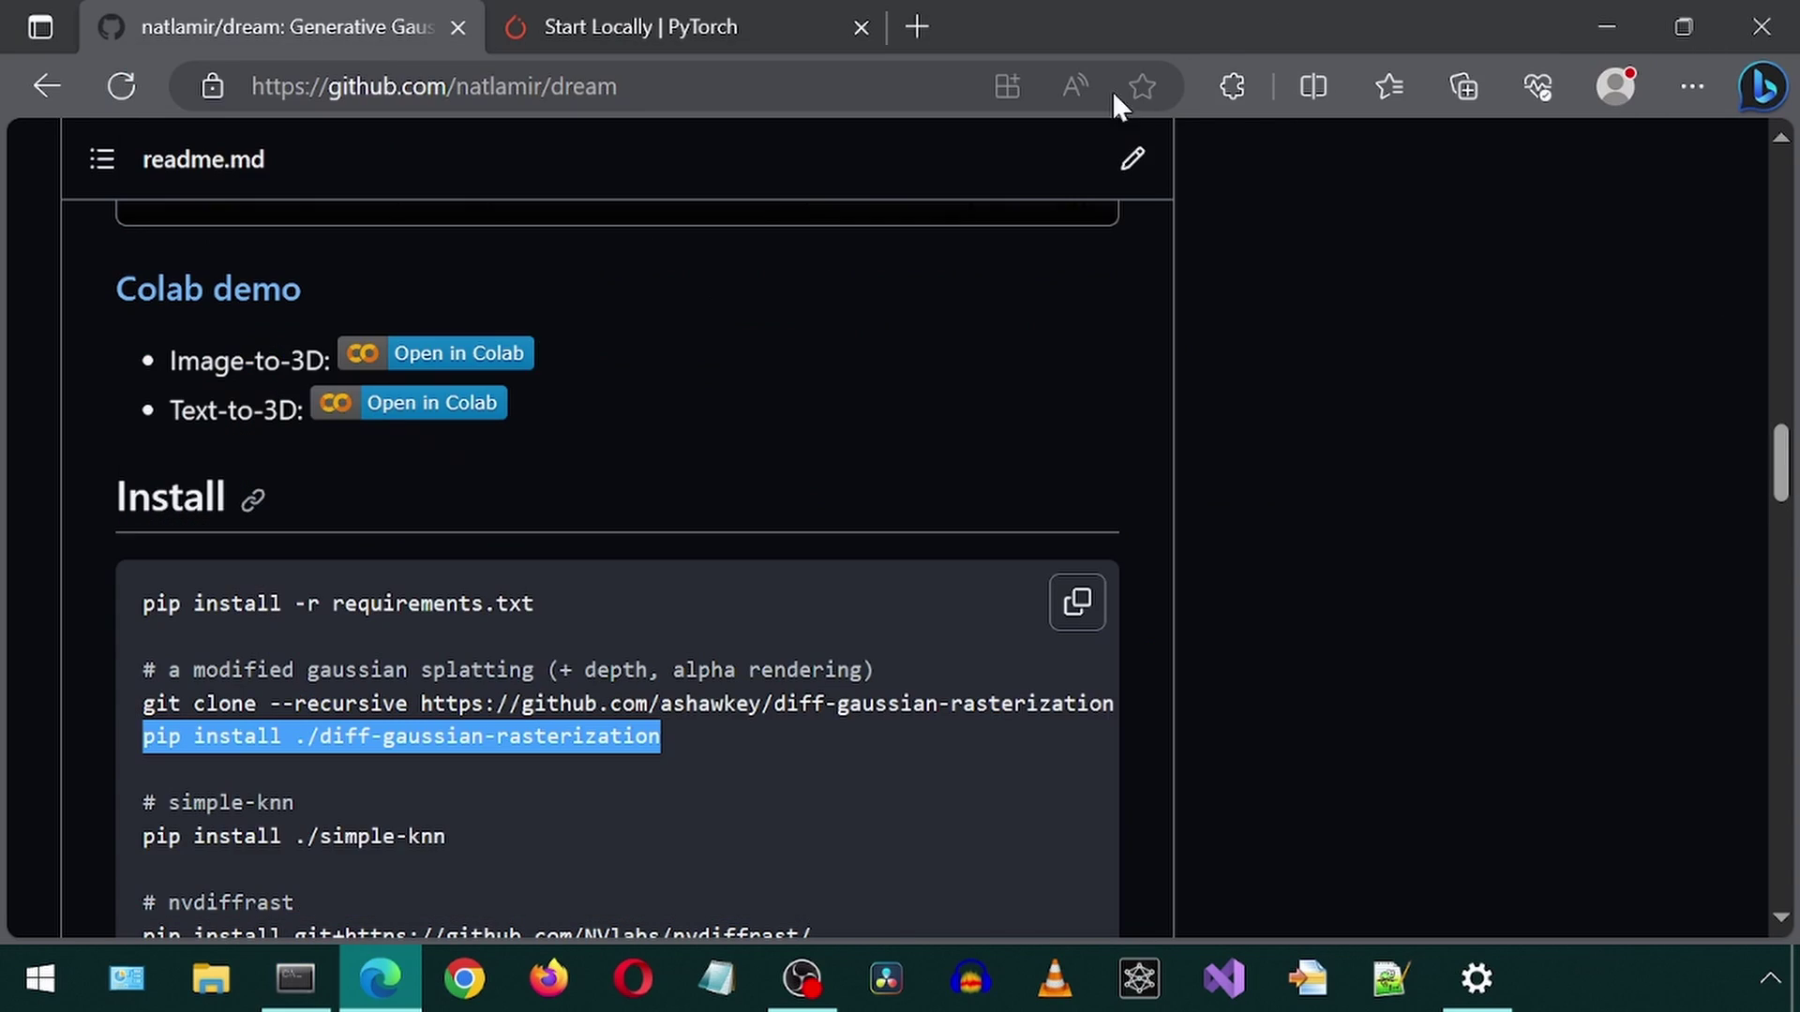
pyautogui.scroll(-2, 400, 649)
pyautogui.moveTo(446, 590); pyautogui.dragTo(141, 589)
pyautogui.hotkey('ctrl', 'c')
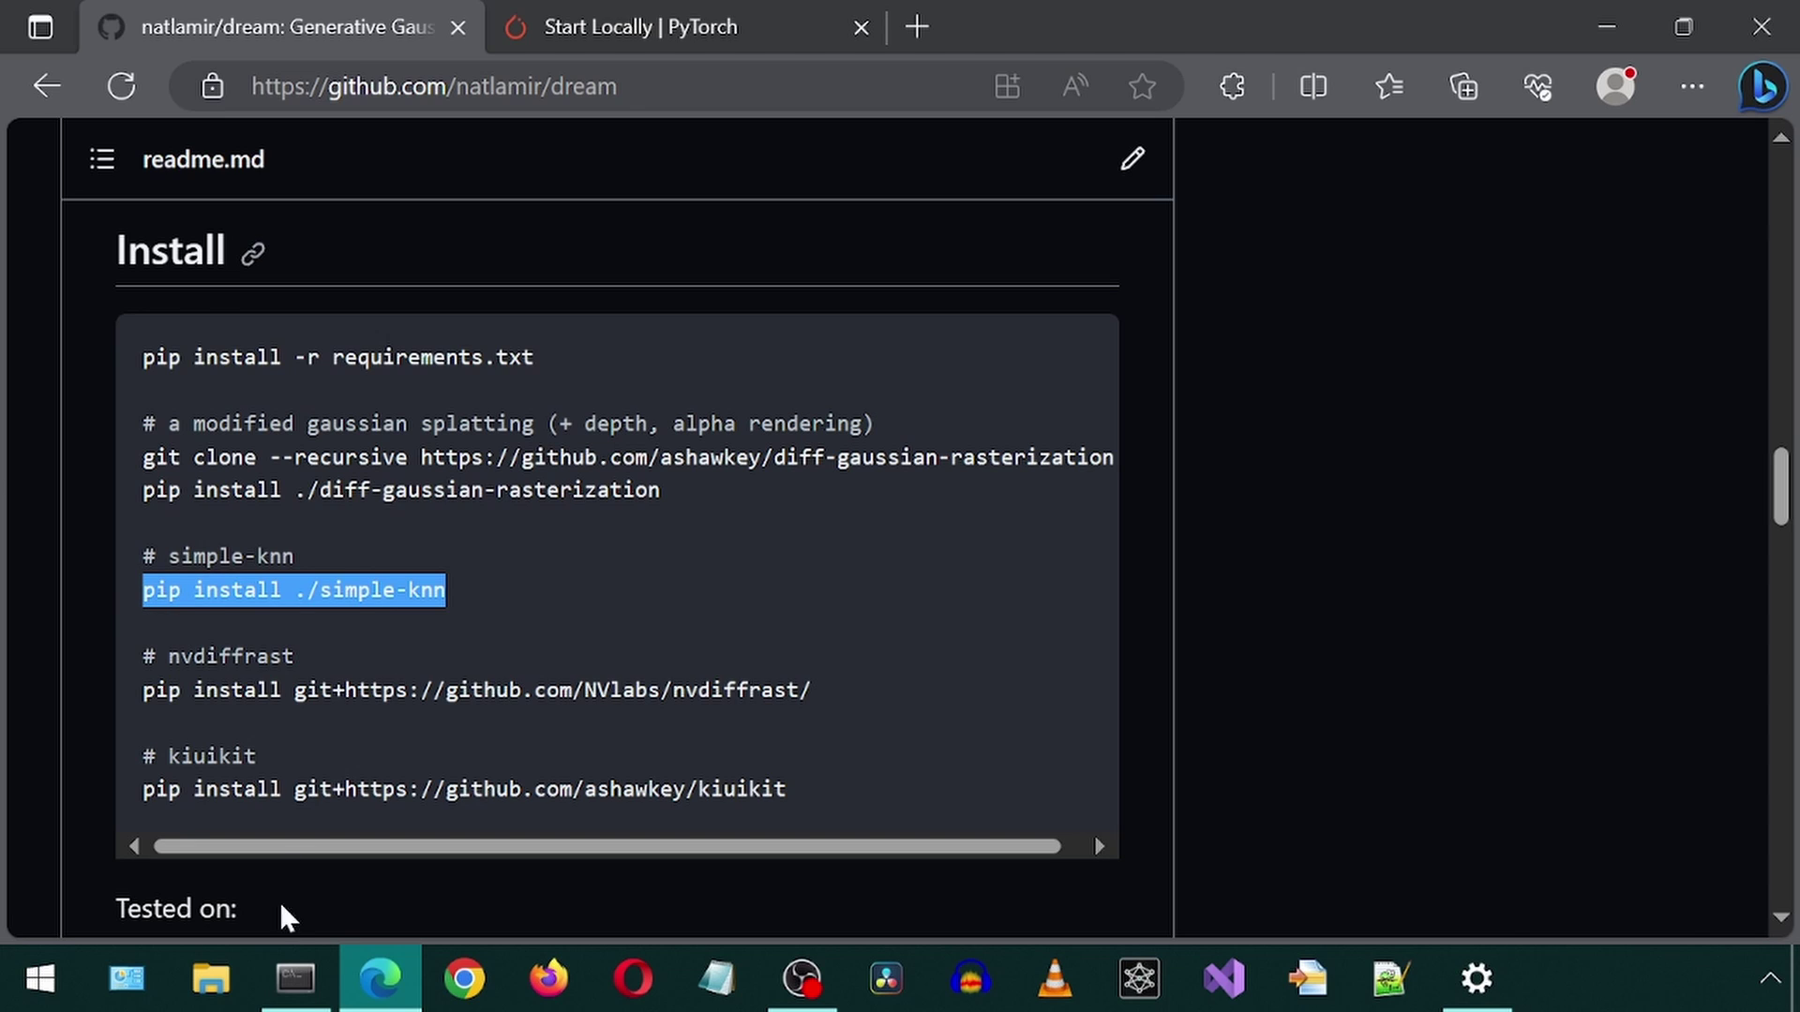
pyautogui.click(295, 979)
pyautogui.hotkey('ctrl', 'v')
pyautogui.press('Return')
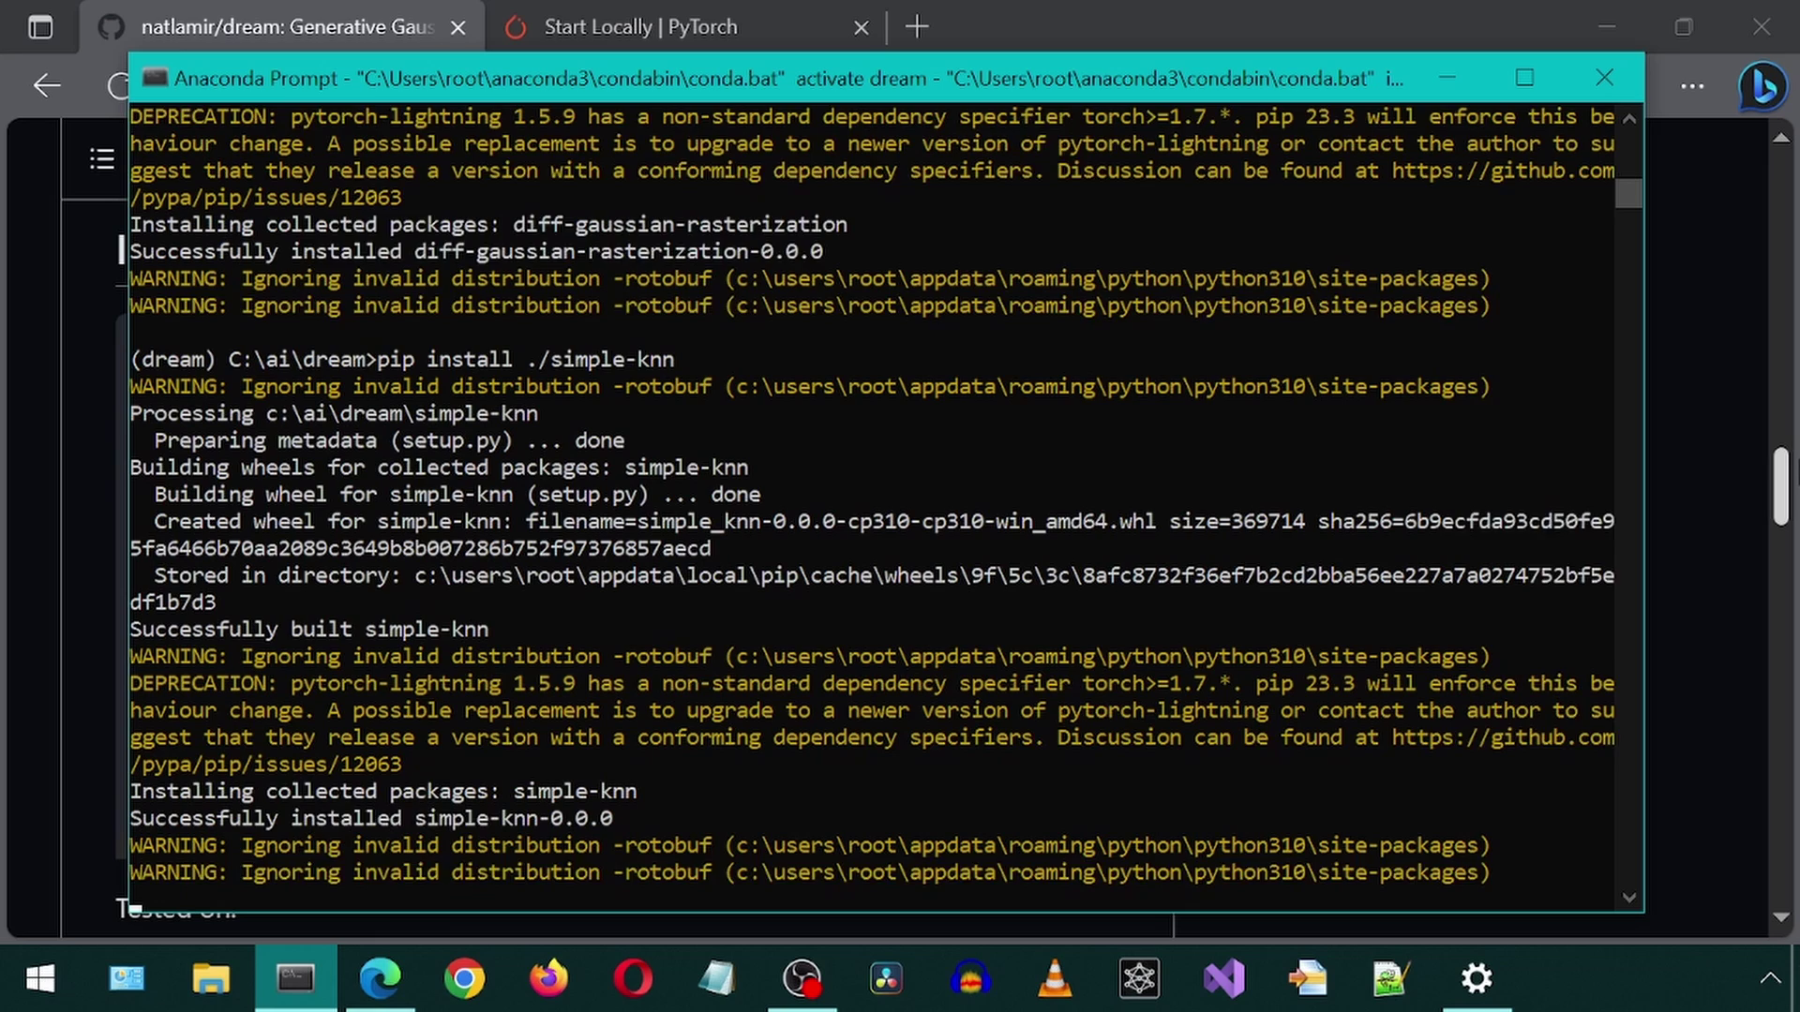
# Step: Copy the README's nvdiffrast install line and run it, installing nvdiffrast 0.3.1
pyautogui.click(1259, 14)
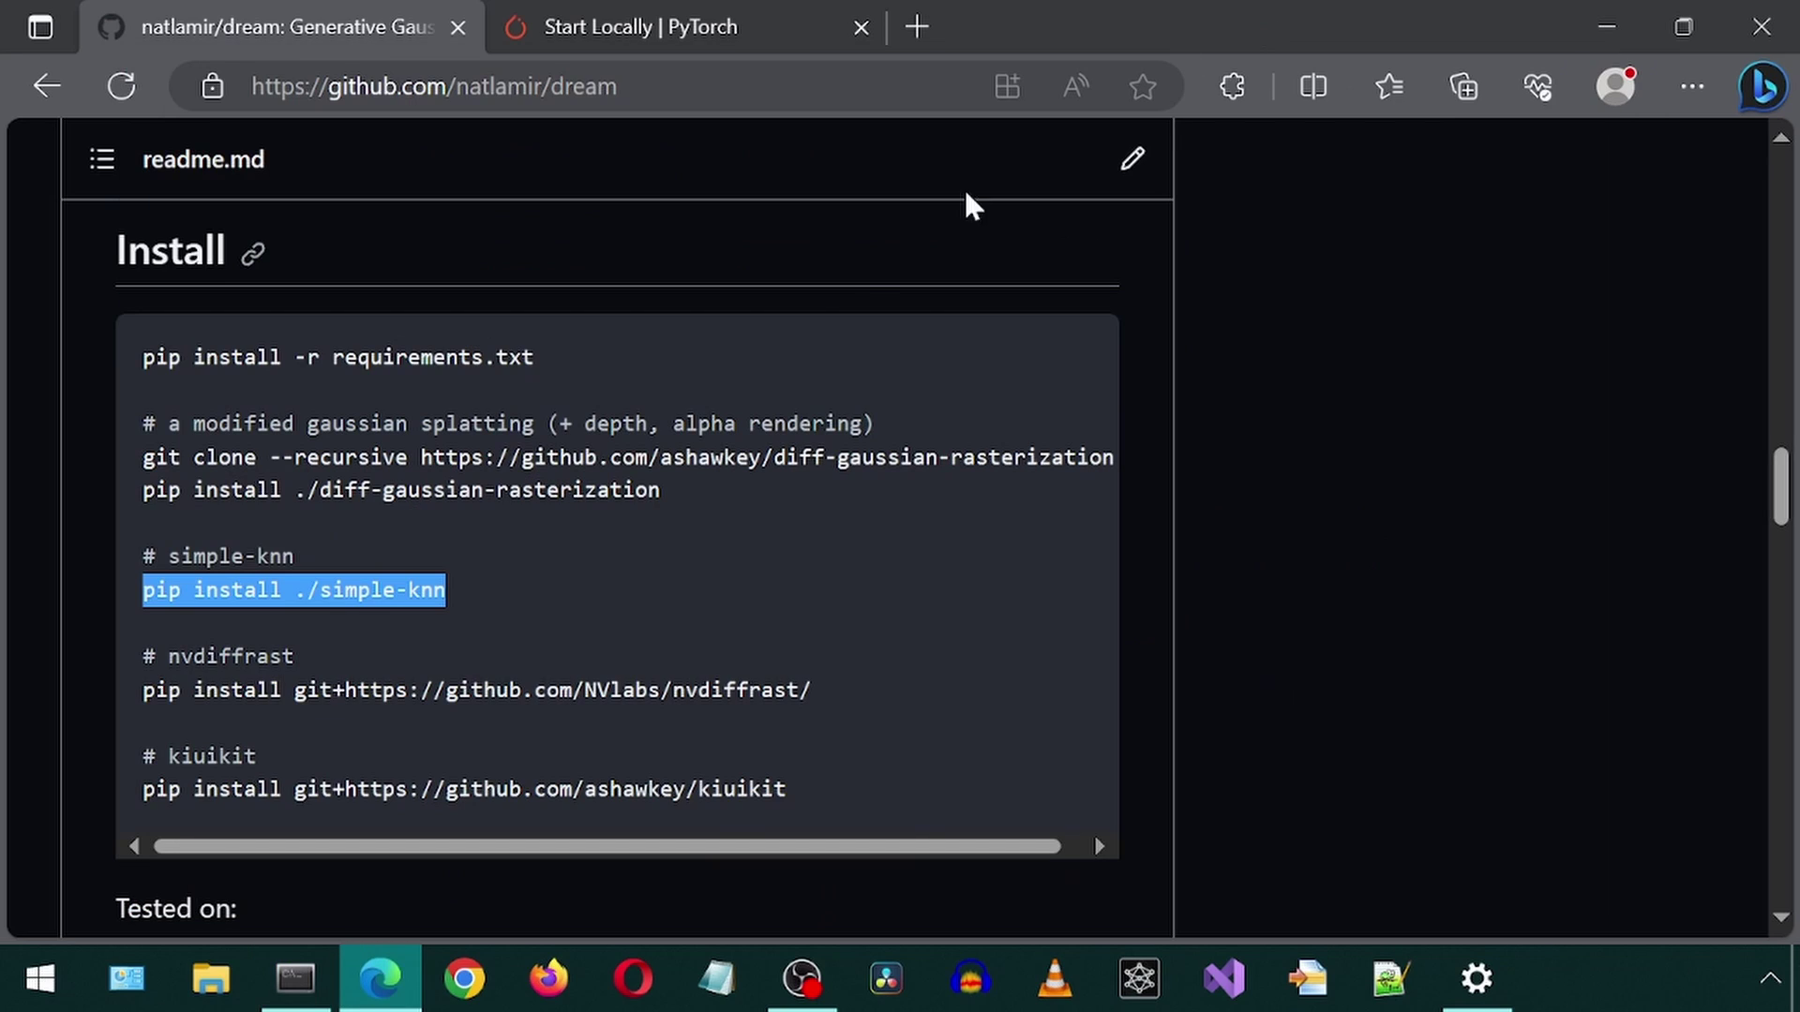
pyautogui.moveTo(822, 694); pyautogui.dragTo(133, 692)
pyautogui.hotkey('ctrl', 'c')
pyautogui.click(295, 978)
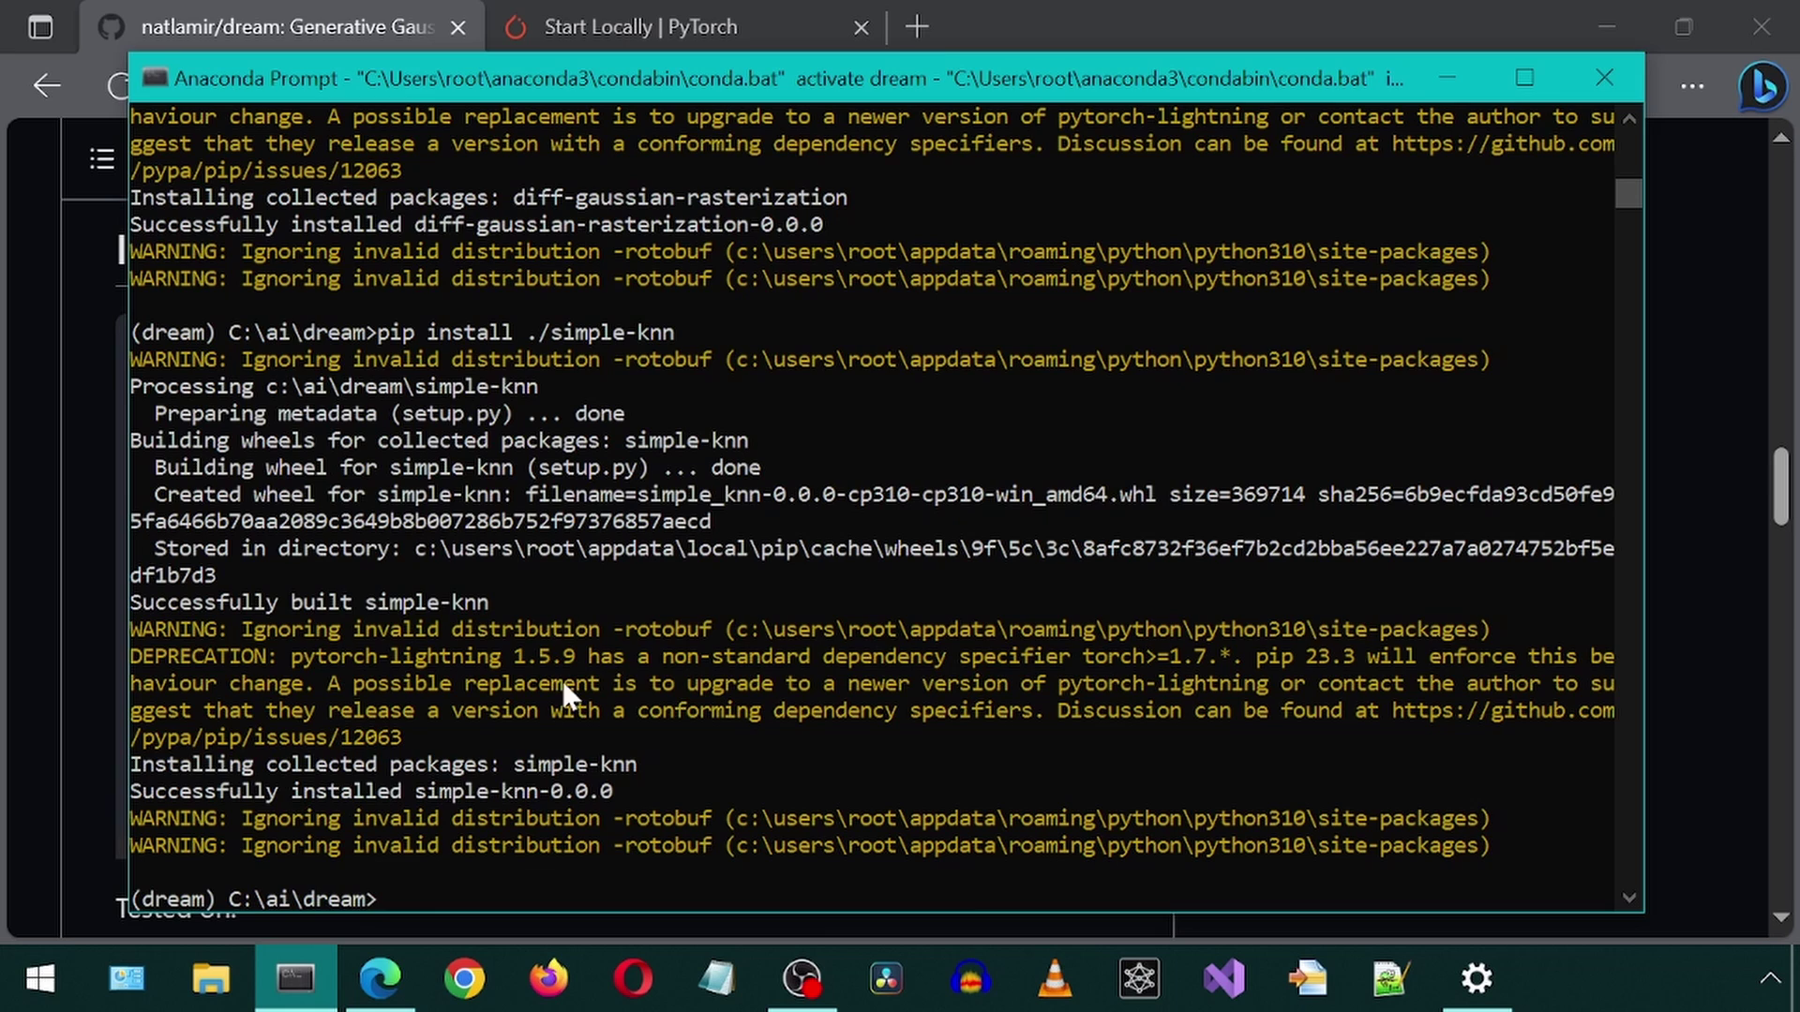
pyautogui.hotkey('ctrl', 'v')
pyautogui.press('Return')
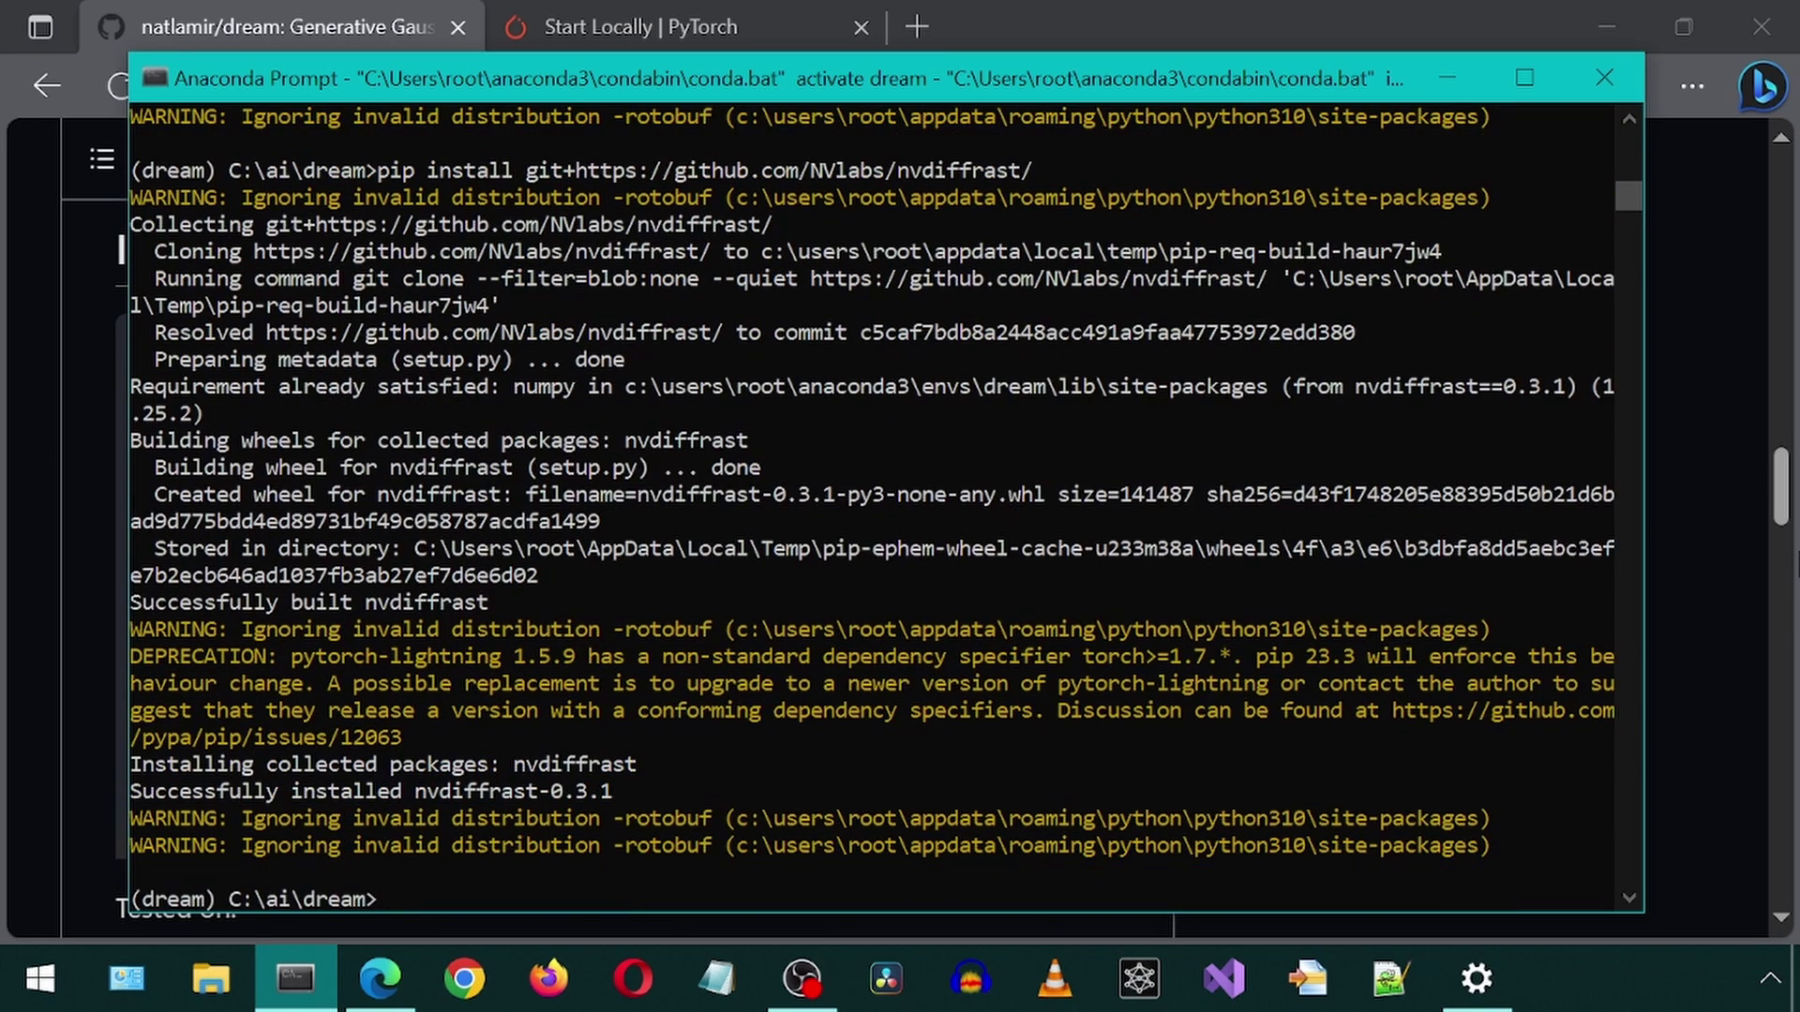
pyautogui.click(1226, 14)
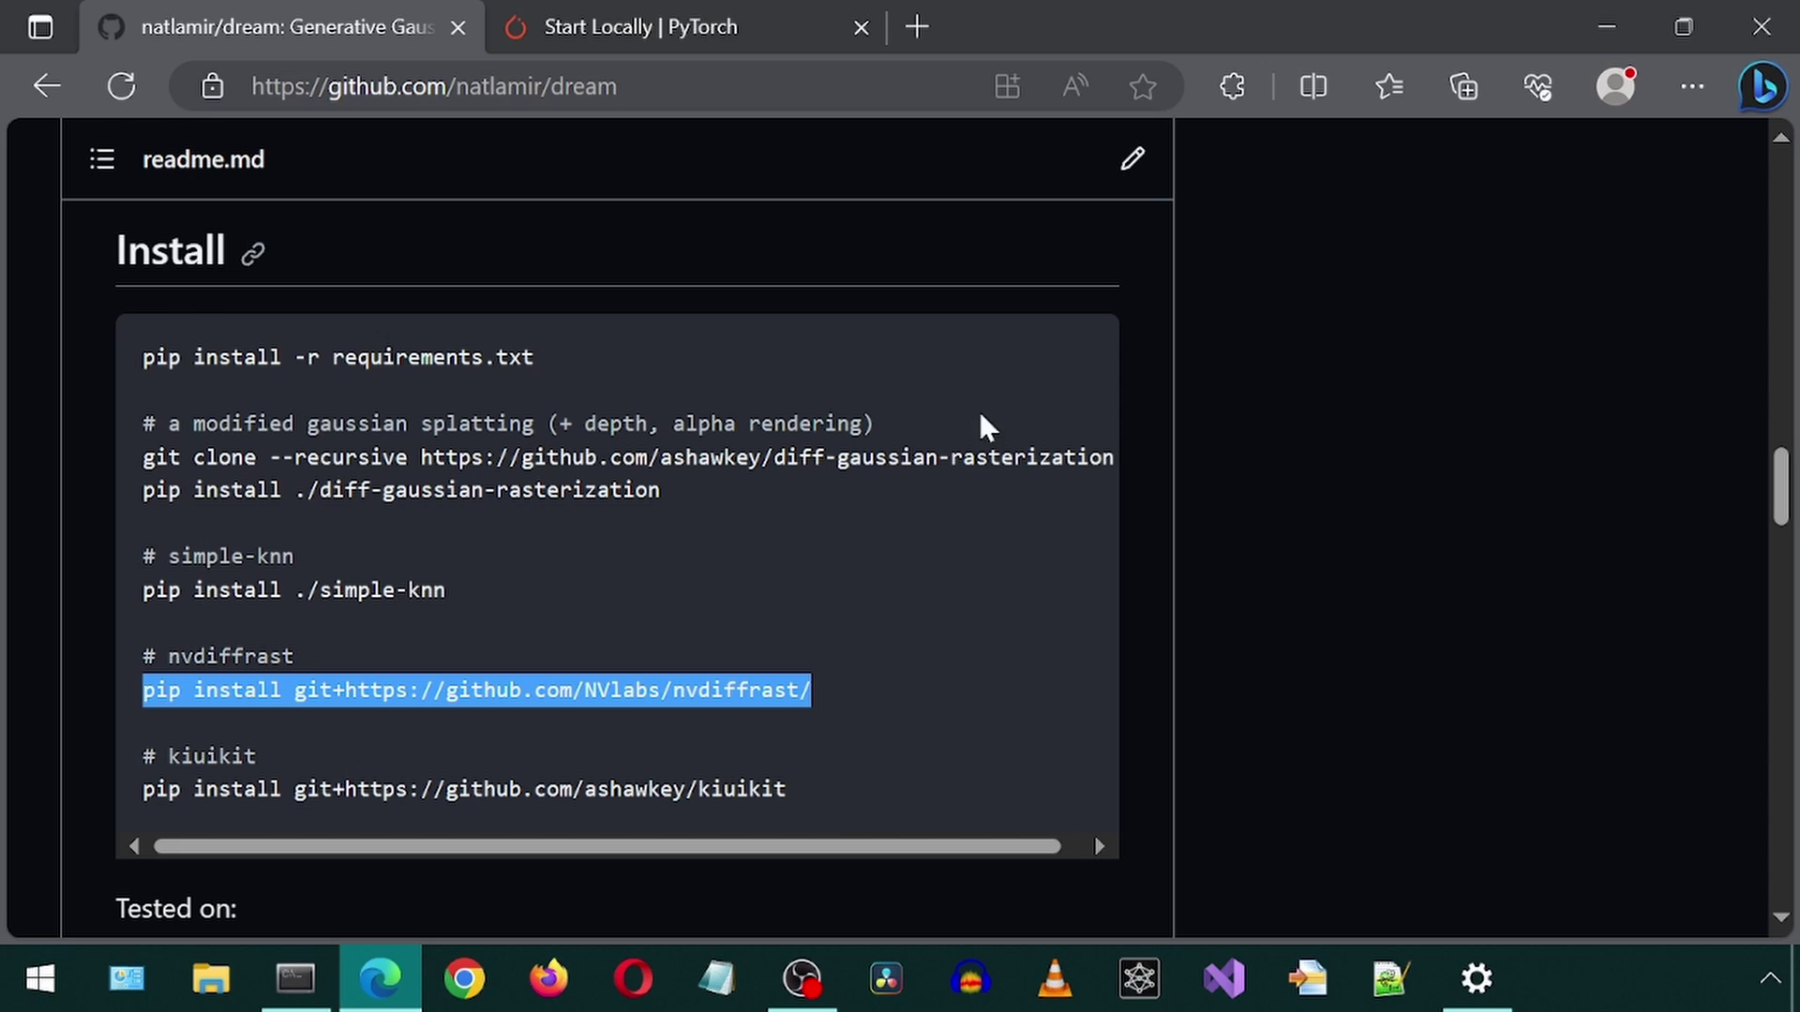
pyautogui.moveTo(827, 798); pyautogui.dragTo(110, 782)
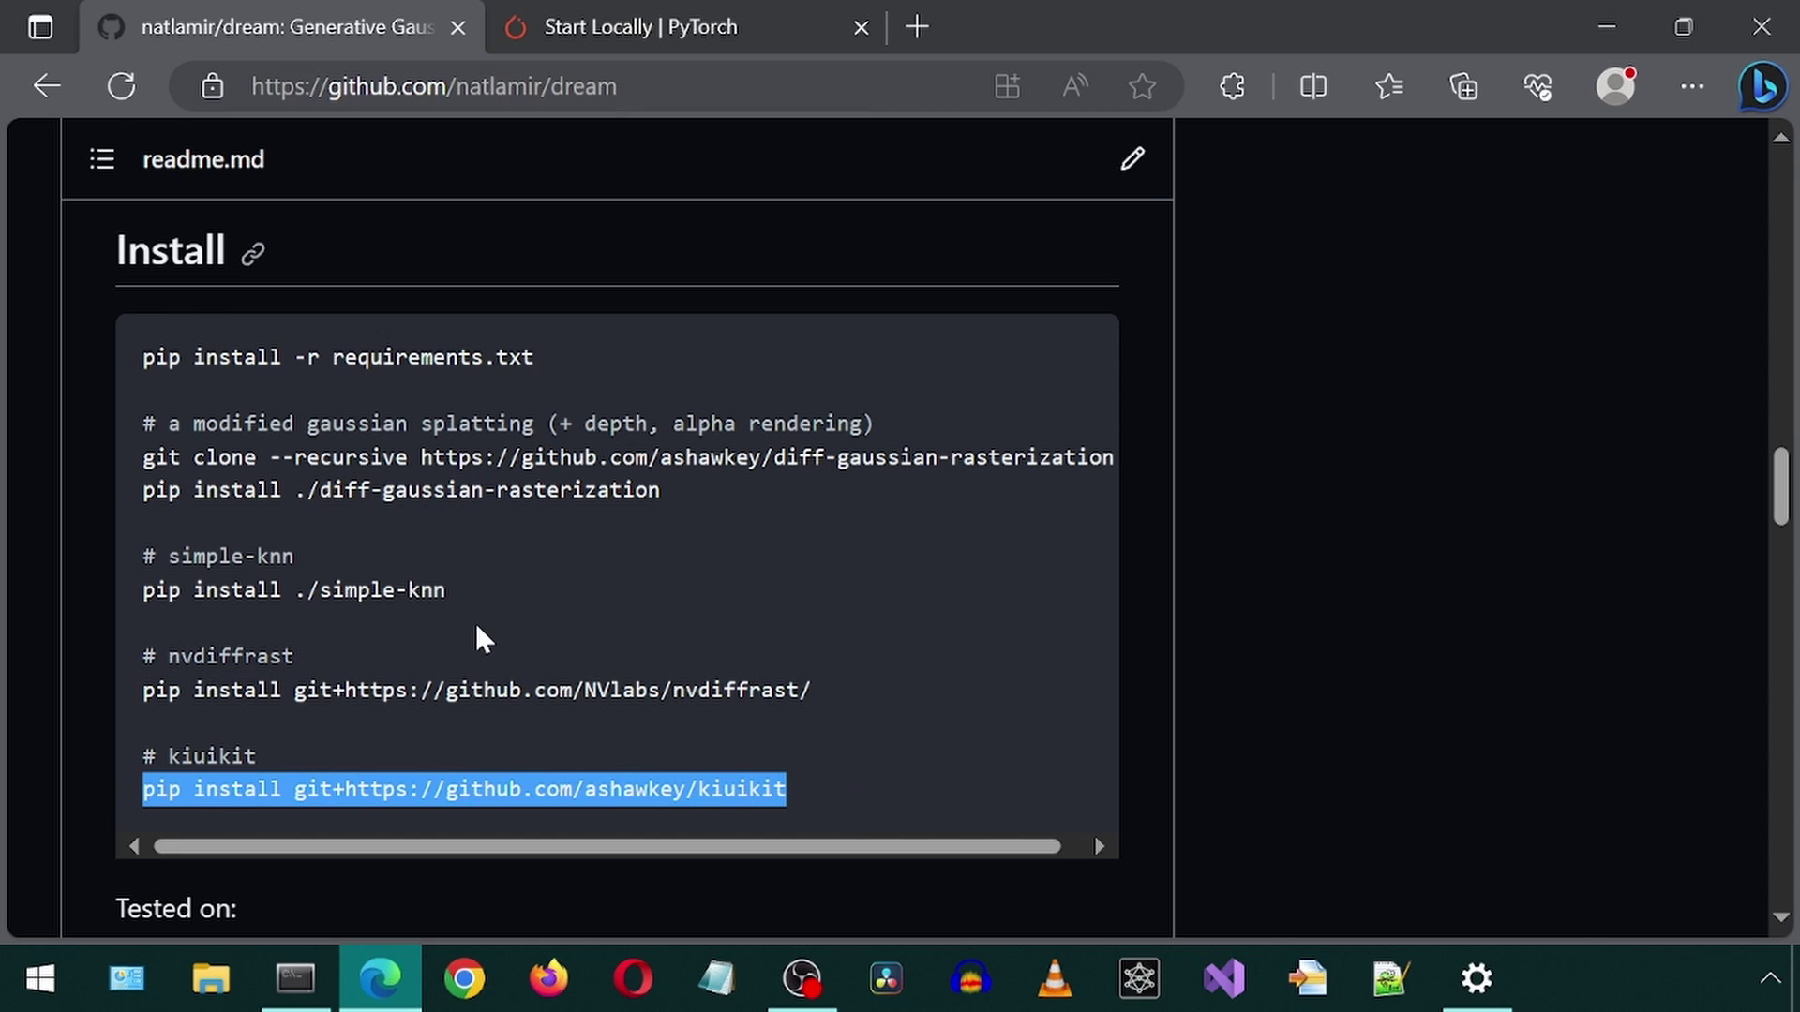
pyautogui.click(296, 975)
pyautogui.hotkey('ctrl', 'v')
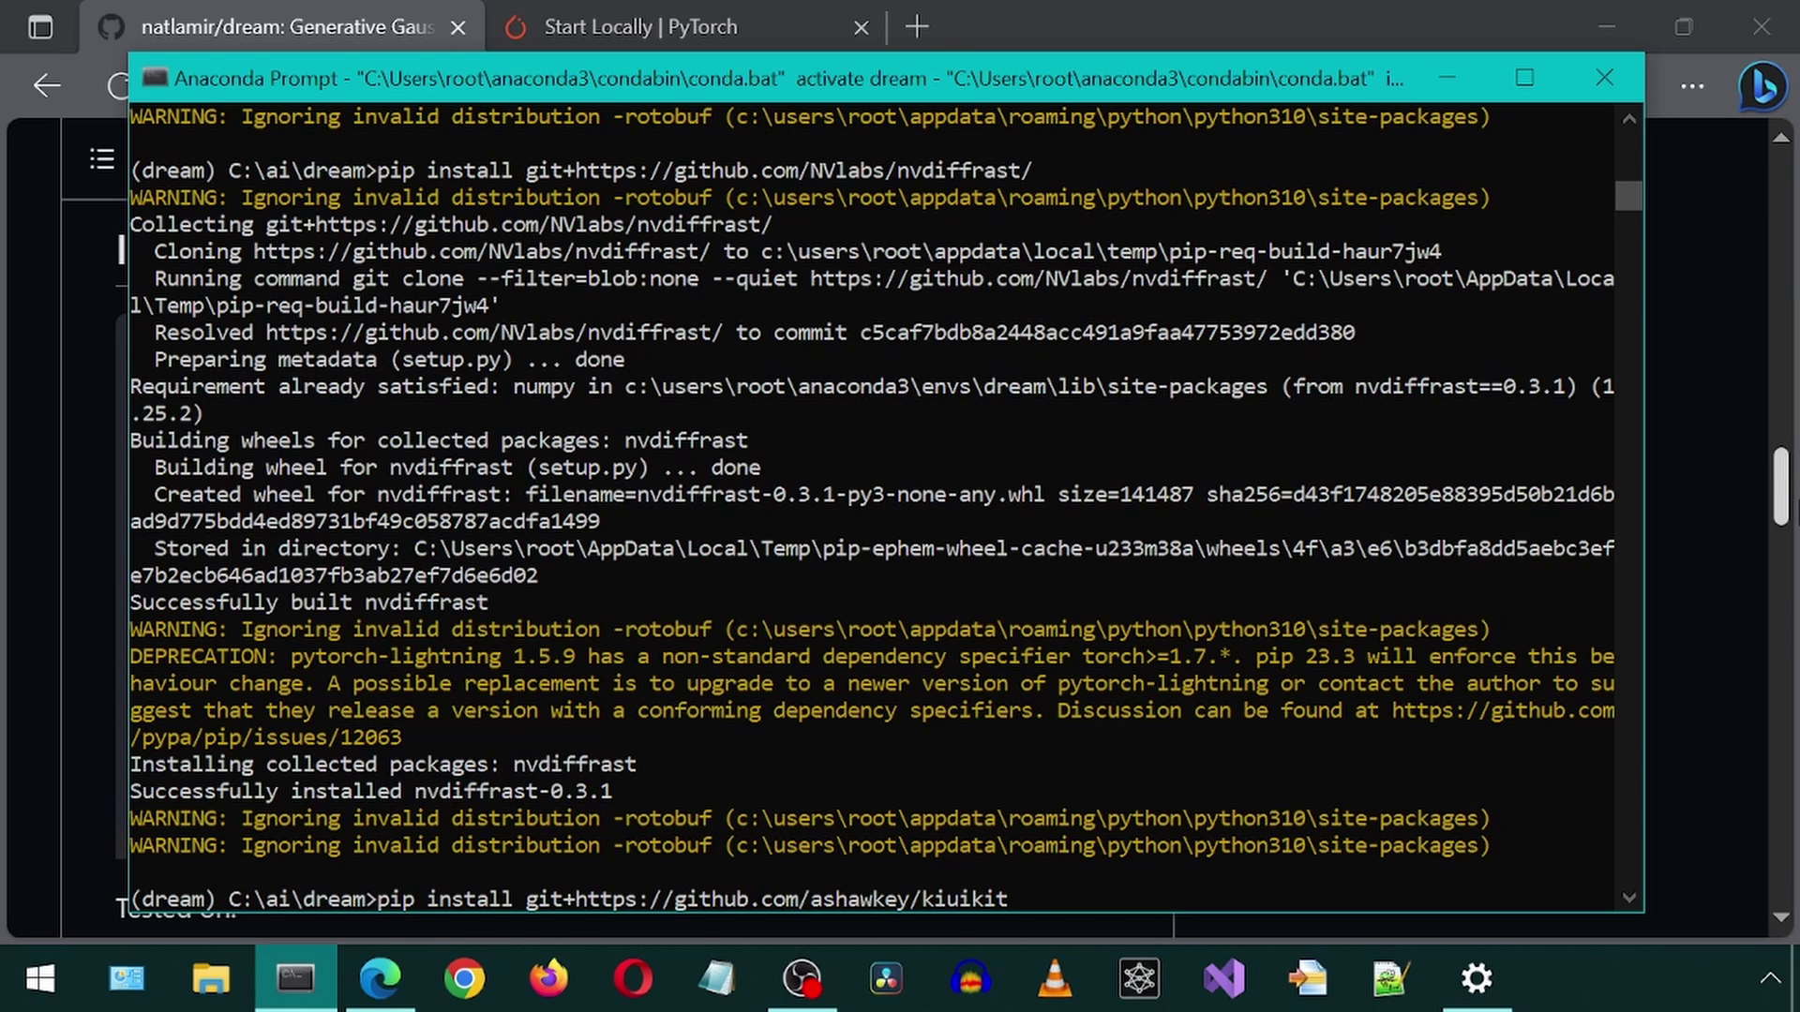
pyautogui.press('Return')
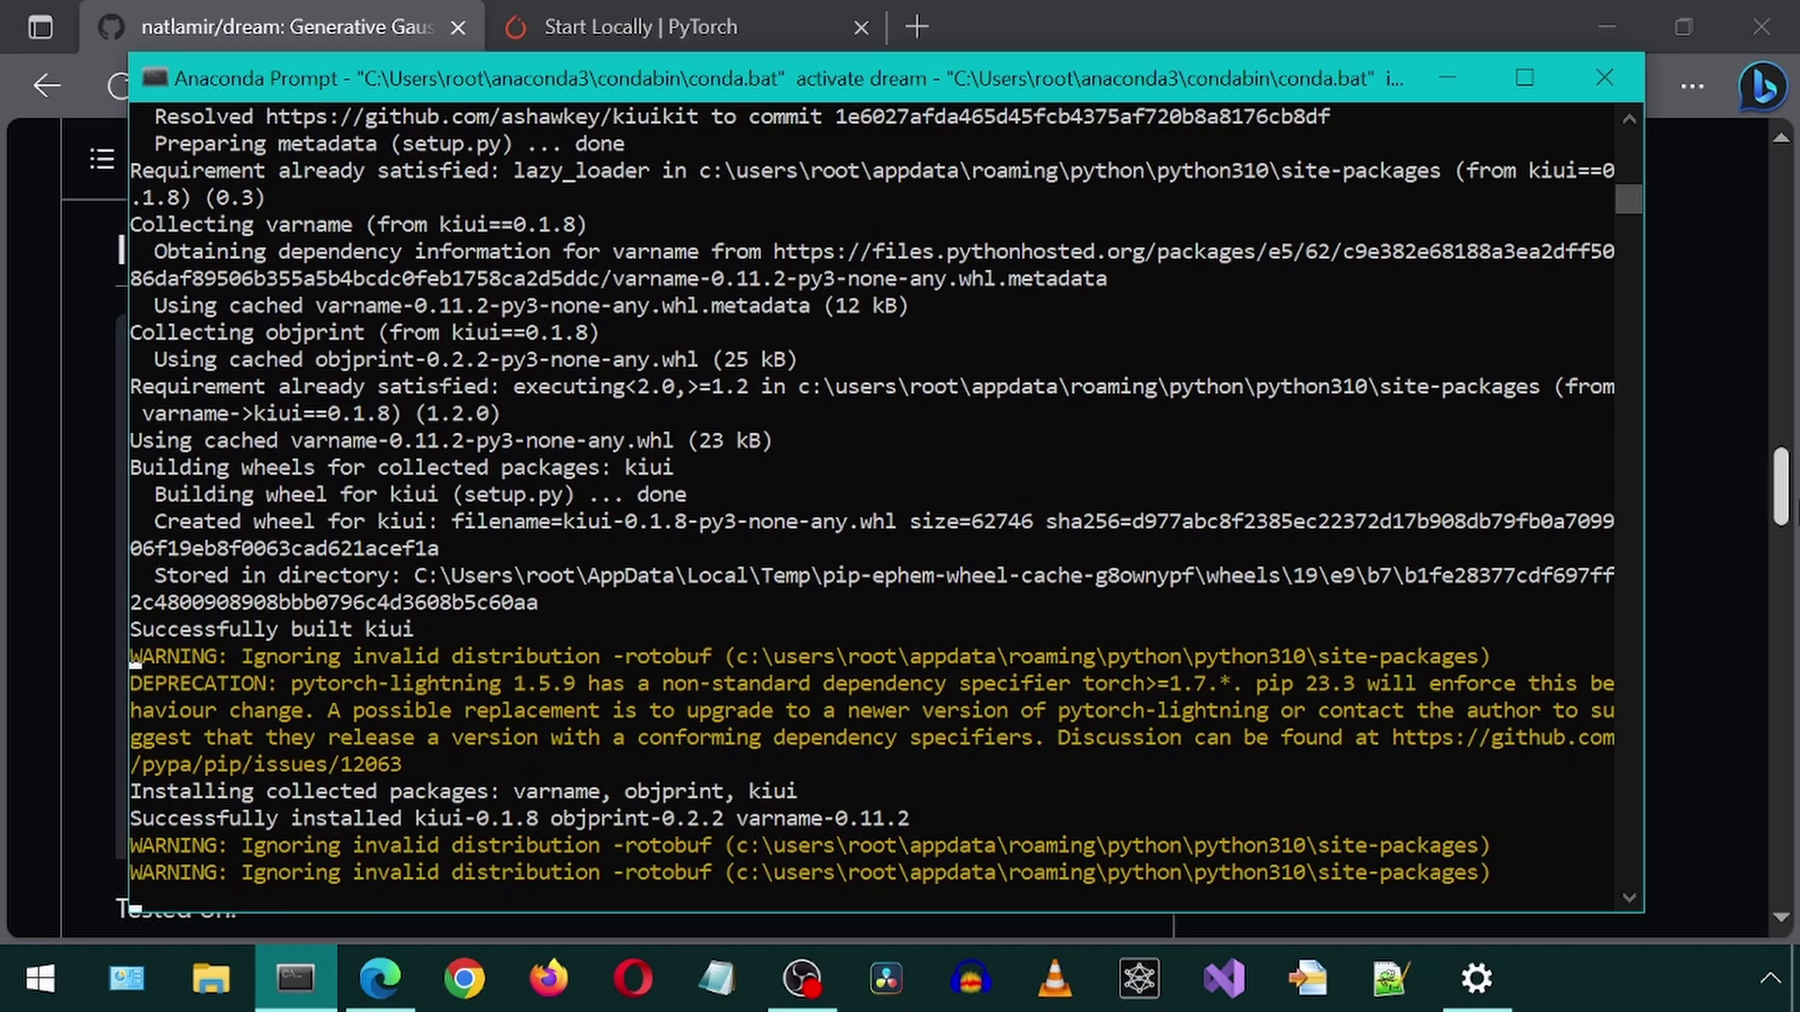
pyautogui.hotkey('alt', 'Tab')
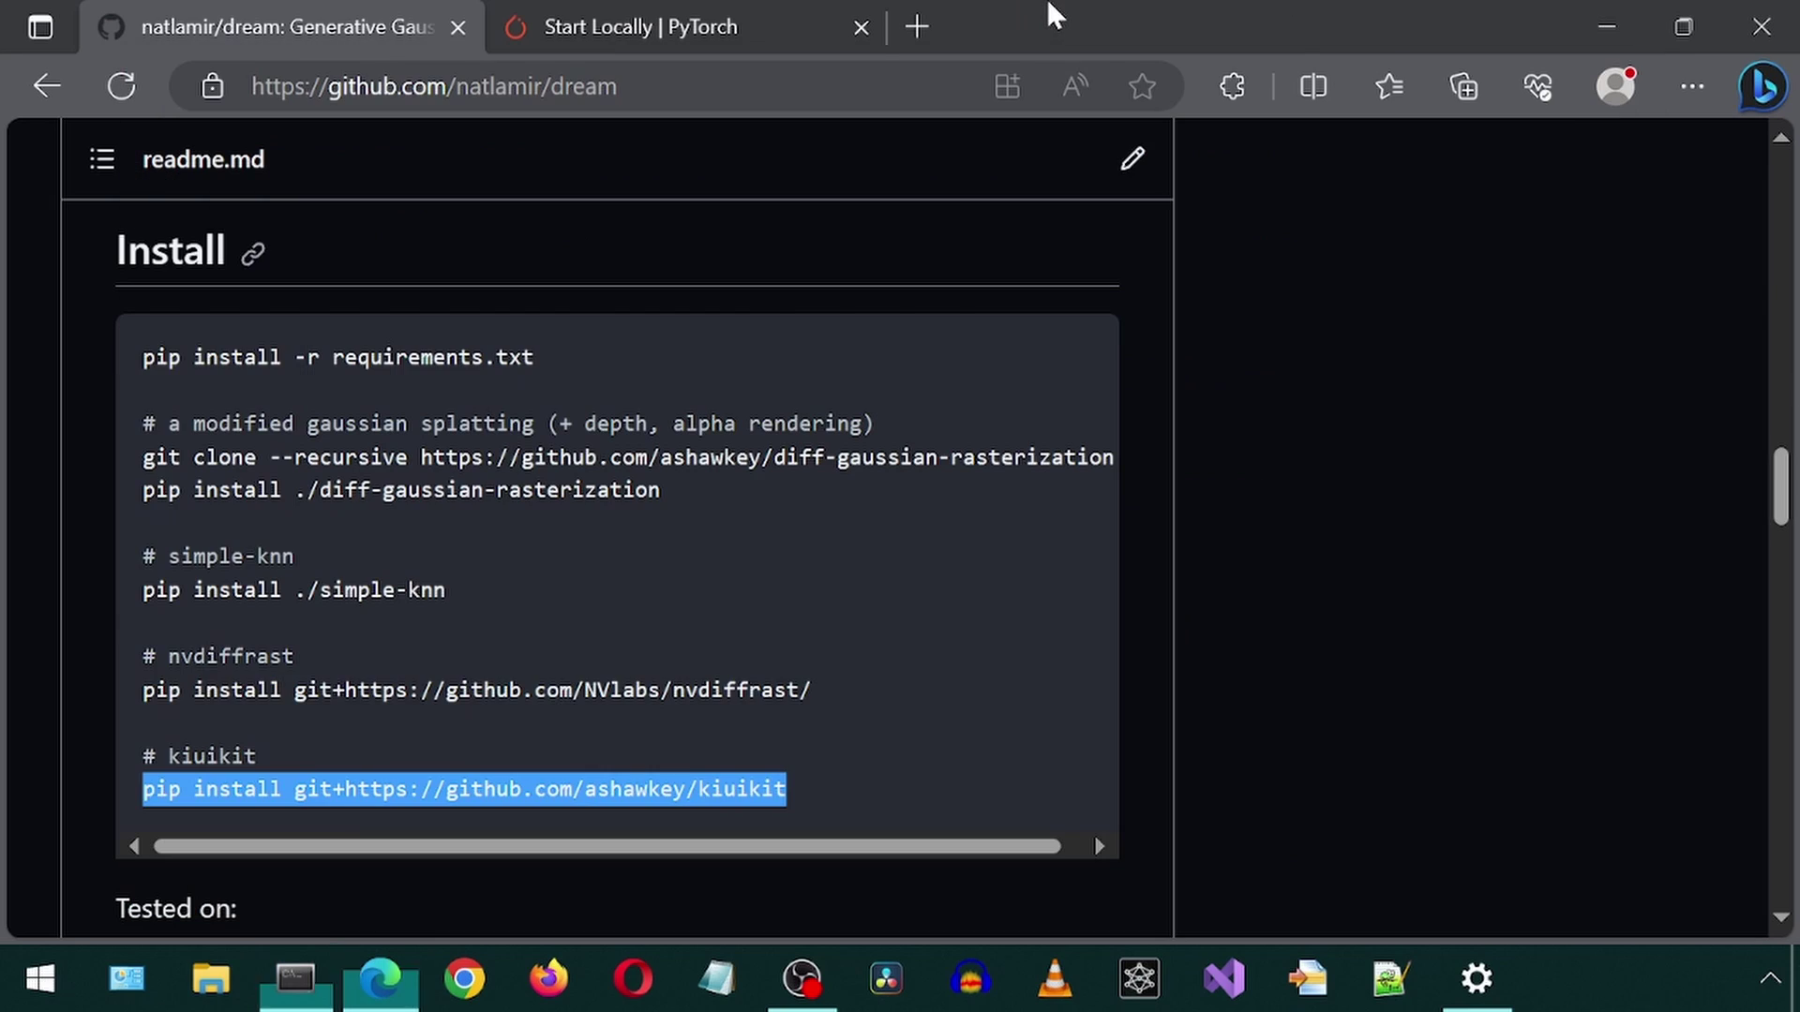
# Step: Select the readme's text.yaml command for prompt 'a photo of an icecream' with save_path=icecream
pyautogui.scroll(-4, 1310, 472)
pyautogui.scroll(-9, 1312, 478)
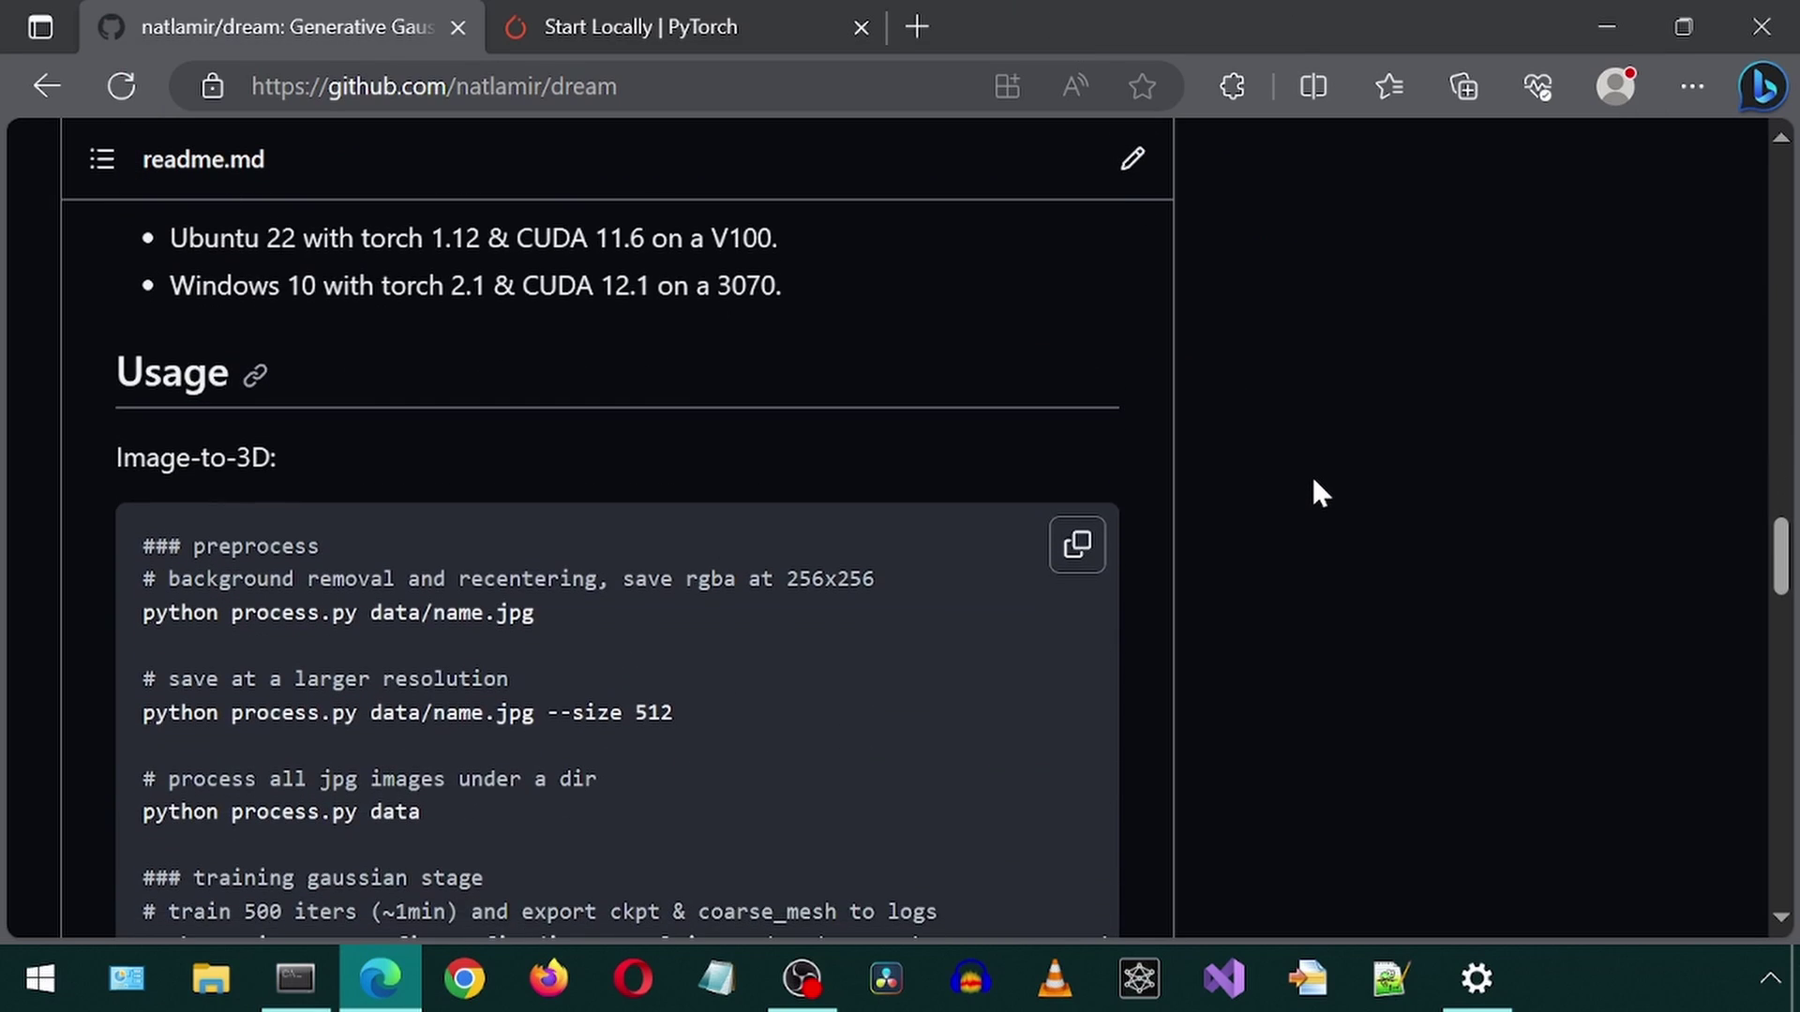
pyautogui.scroll(-10, 953, 581)
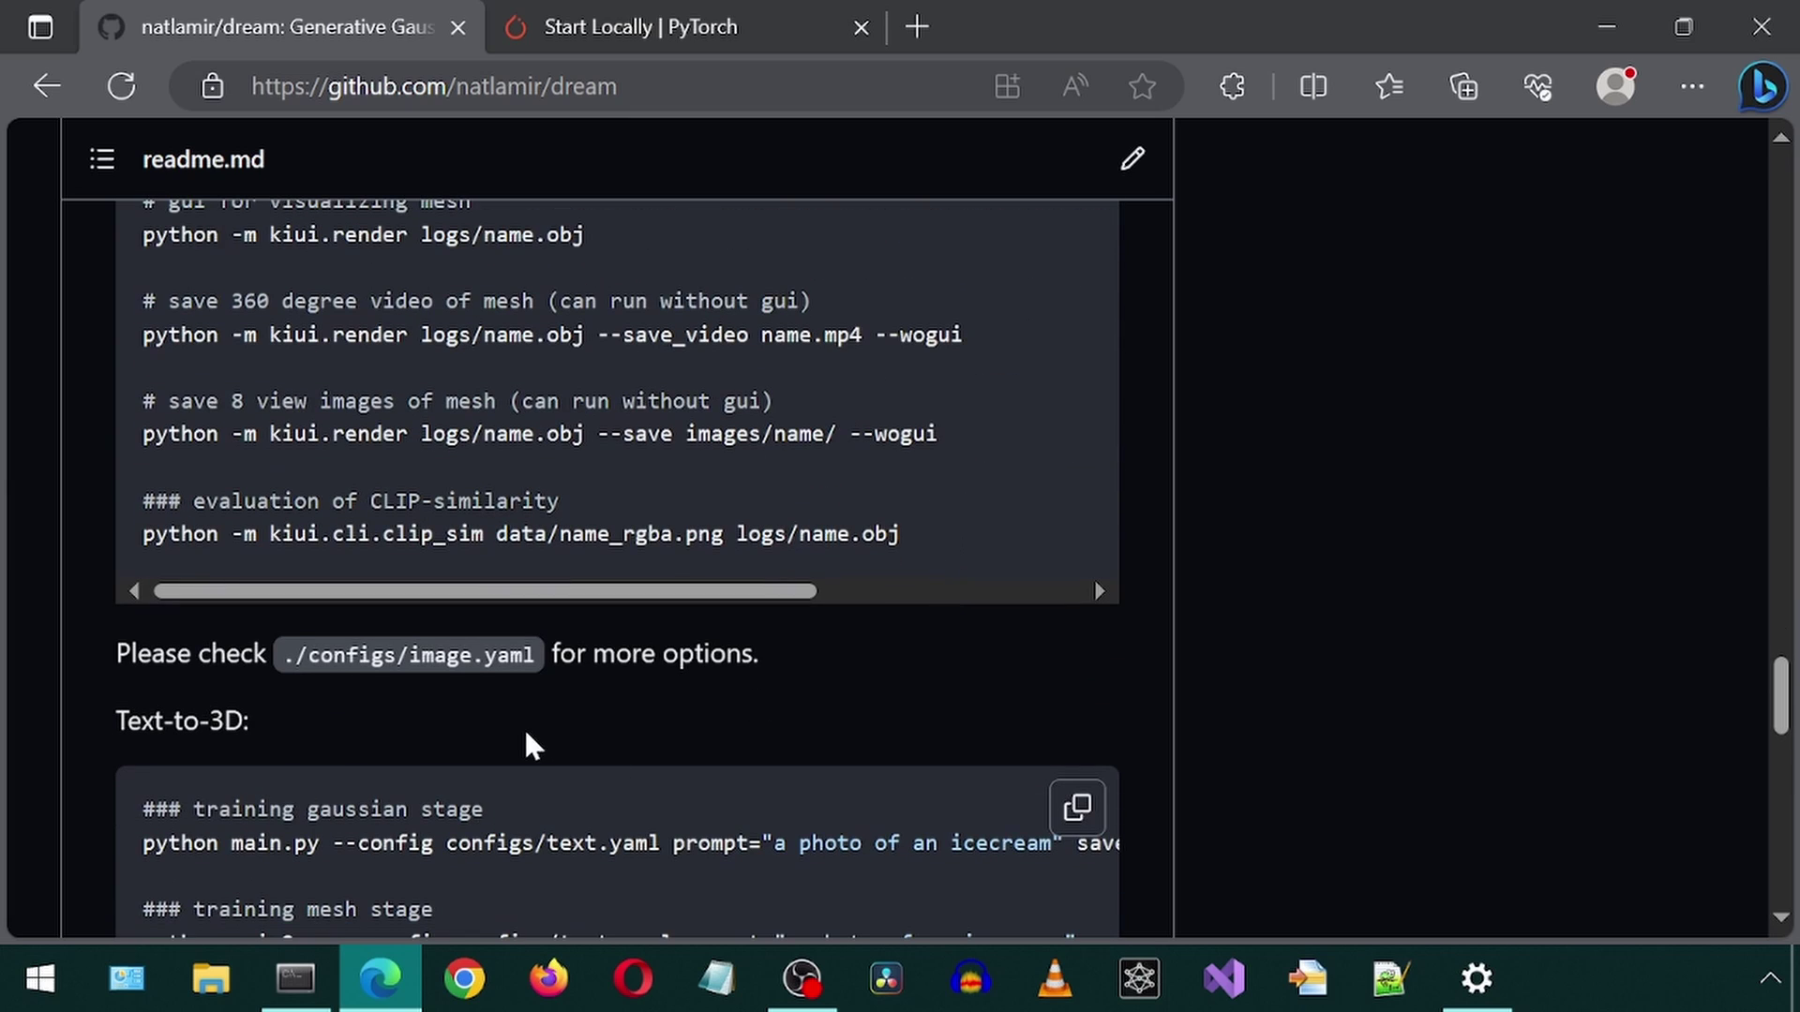
pyautogui.scroll(-1, 523, 727)
pyautogui.moveTo(143, 721); pyautogui.dragTo(1141, 726)
pyautogui.hotkey('ctrl', 'c')
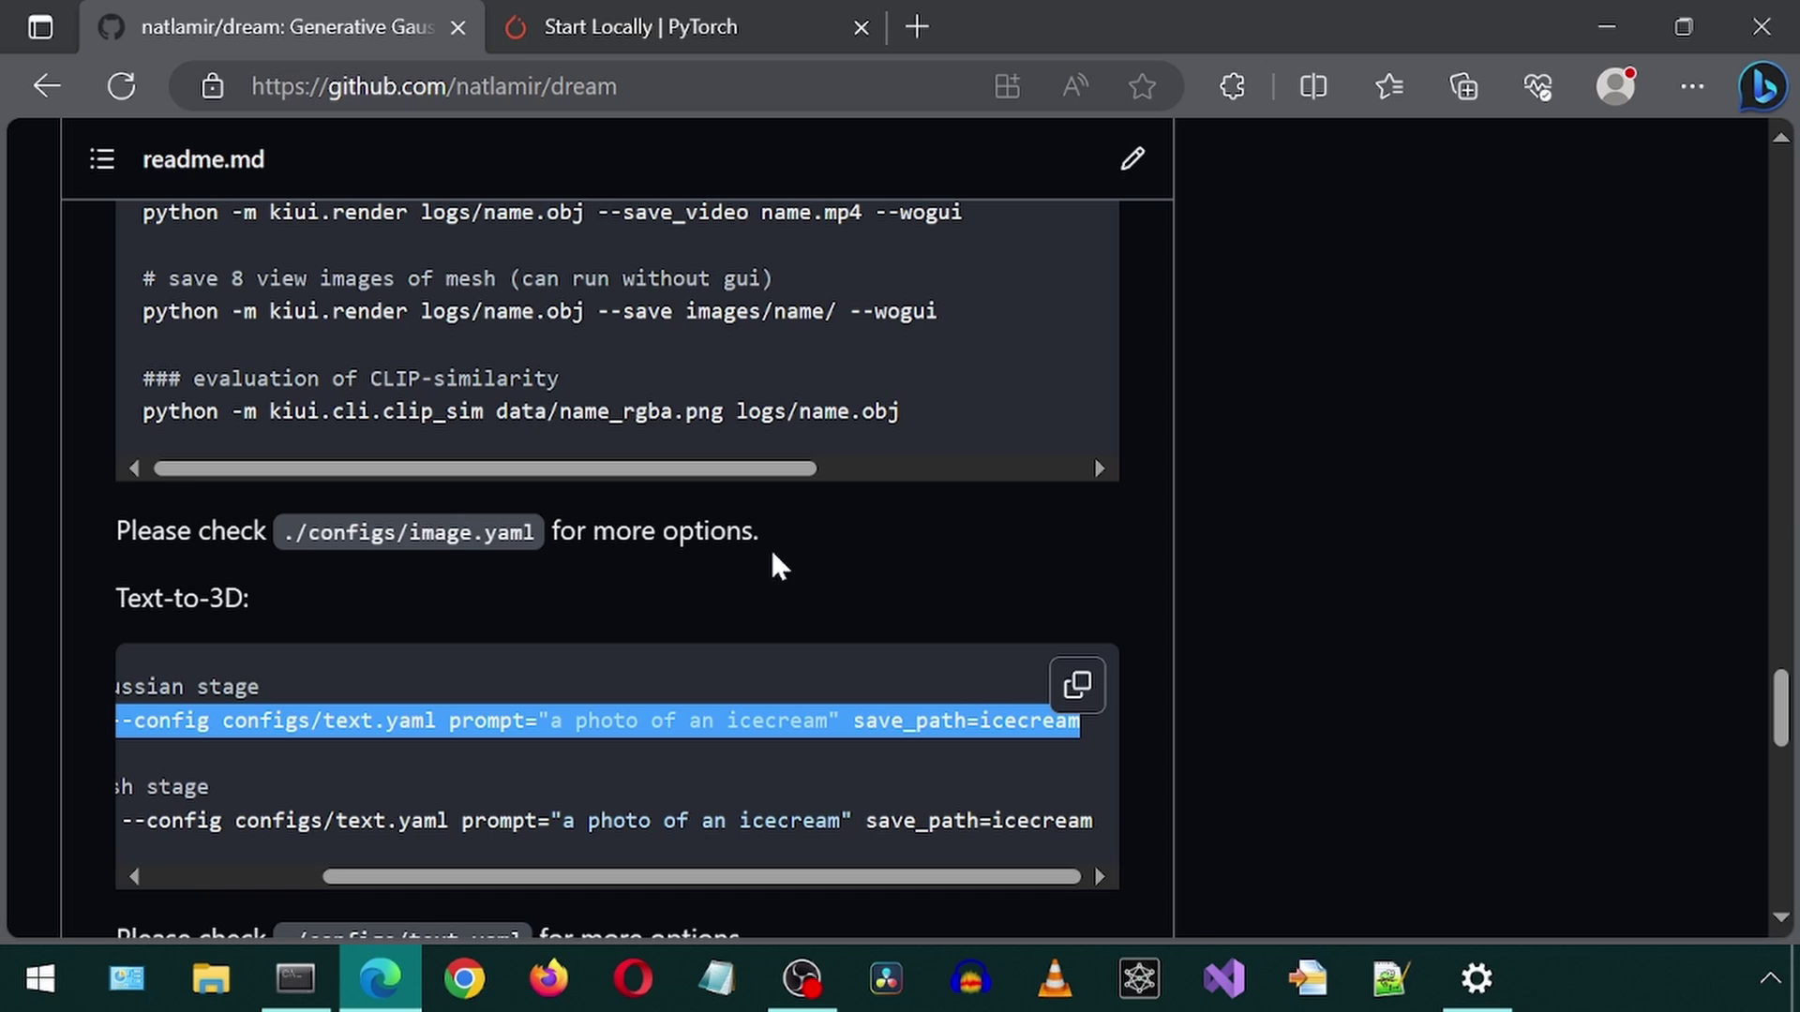
pyautogui.click(295, 979)
# Step: Run the icecream training command and copy the package name 'protobuf' from the resulting error
pyautogui.hotkey('ctrl', 'v')
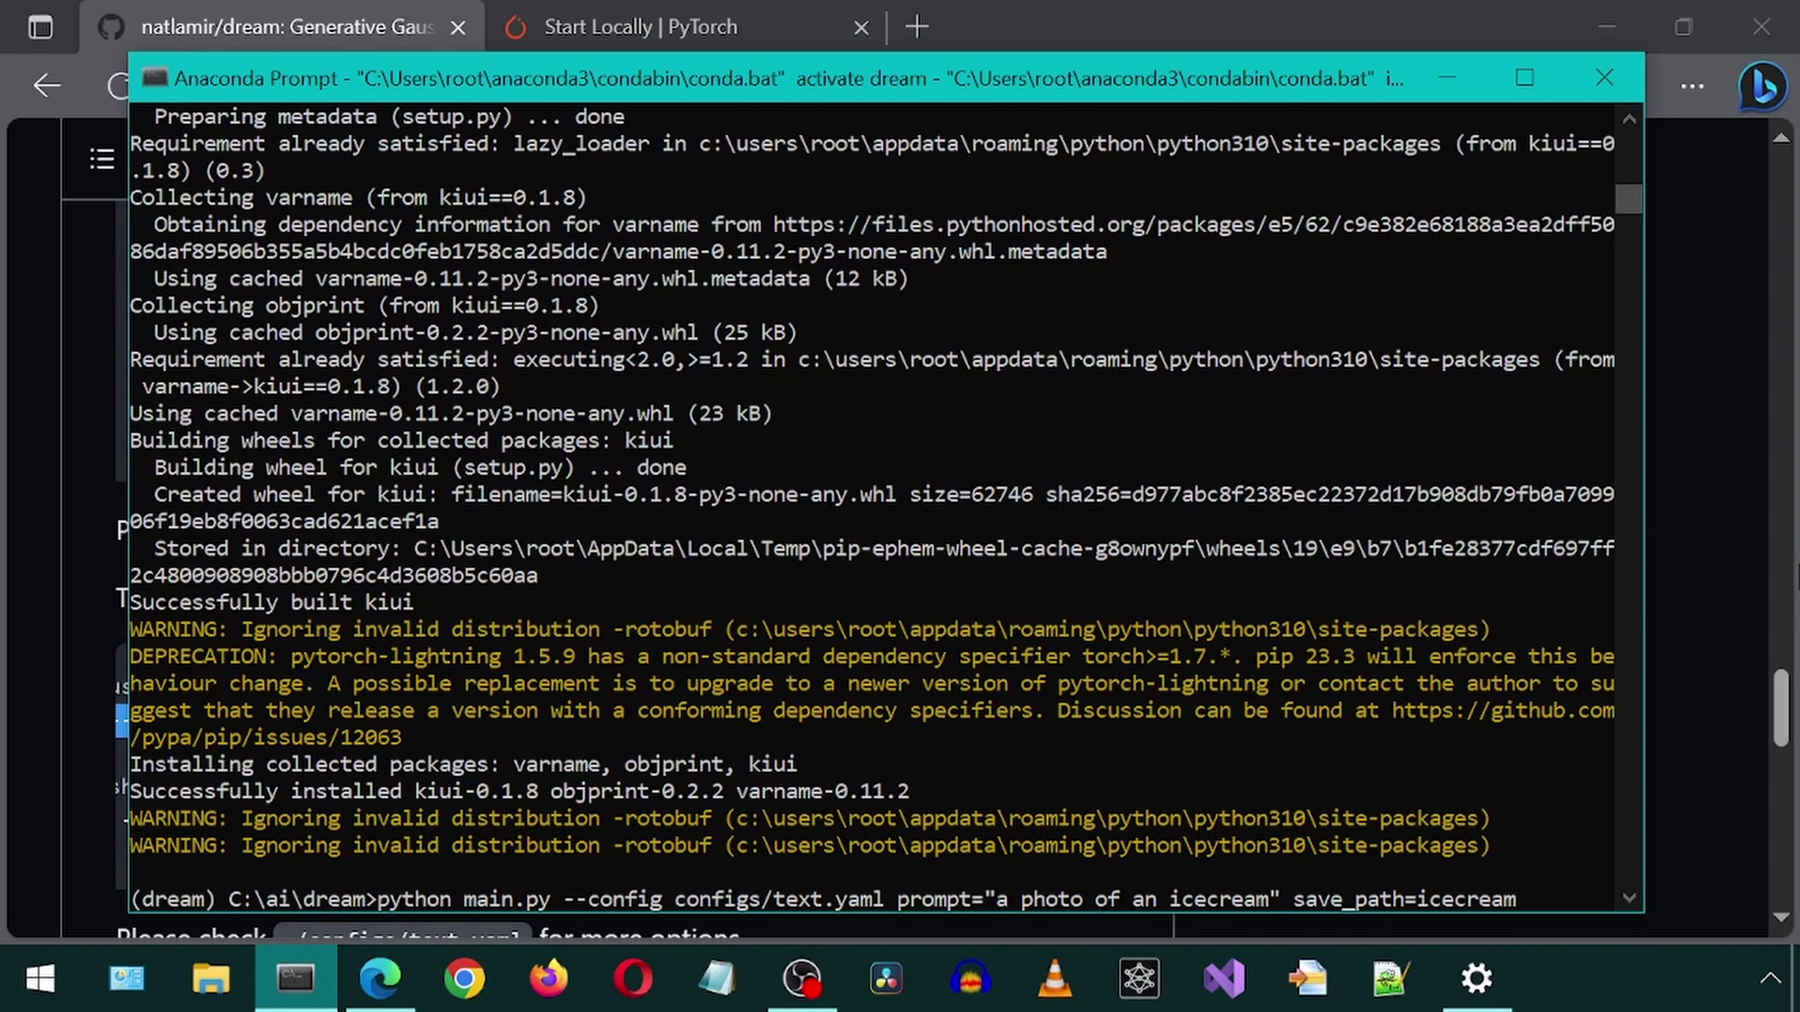
pyautogui.press('Return')
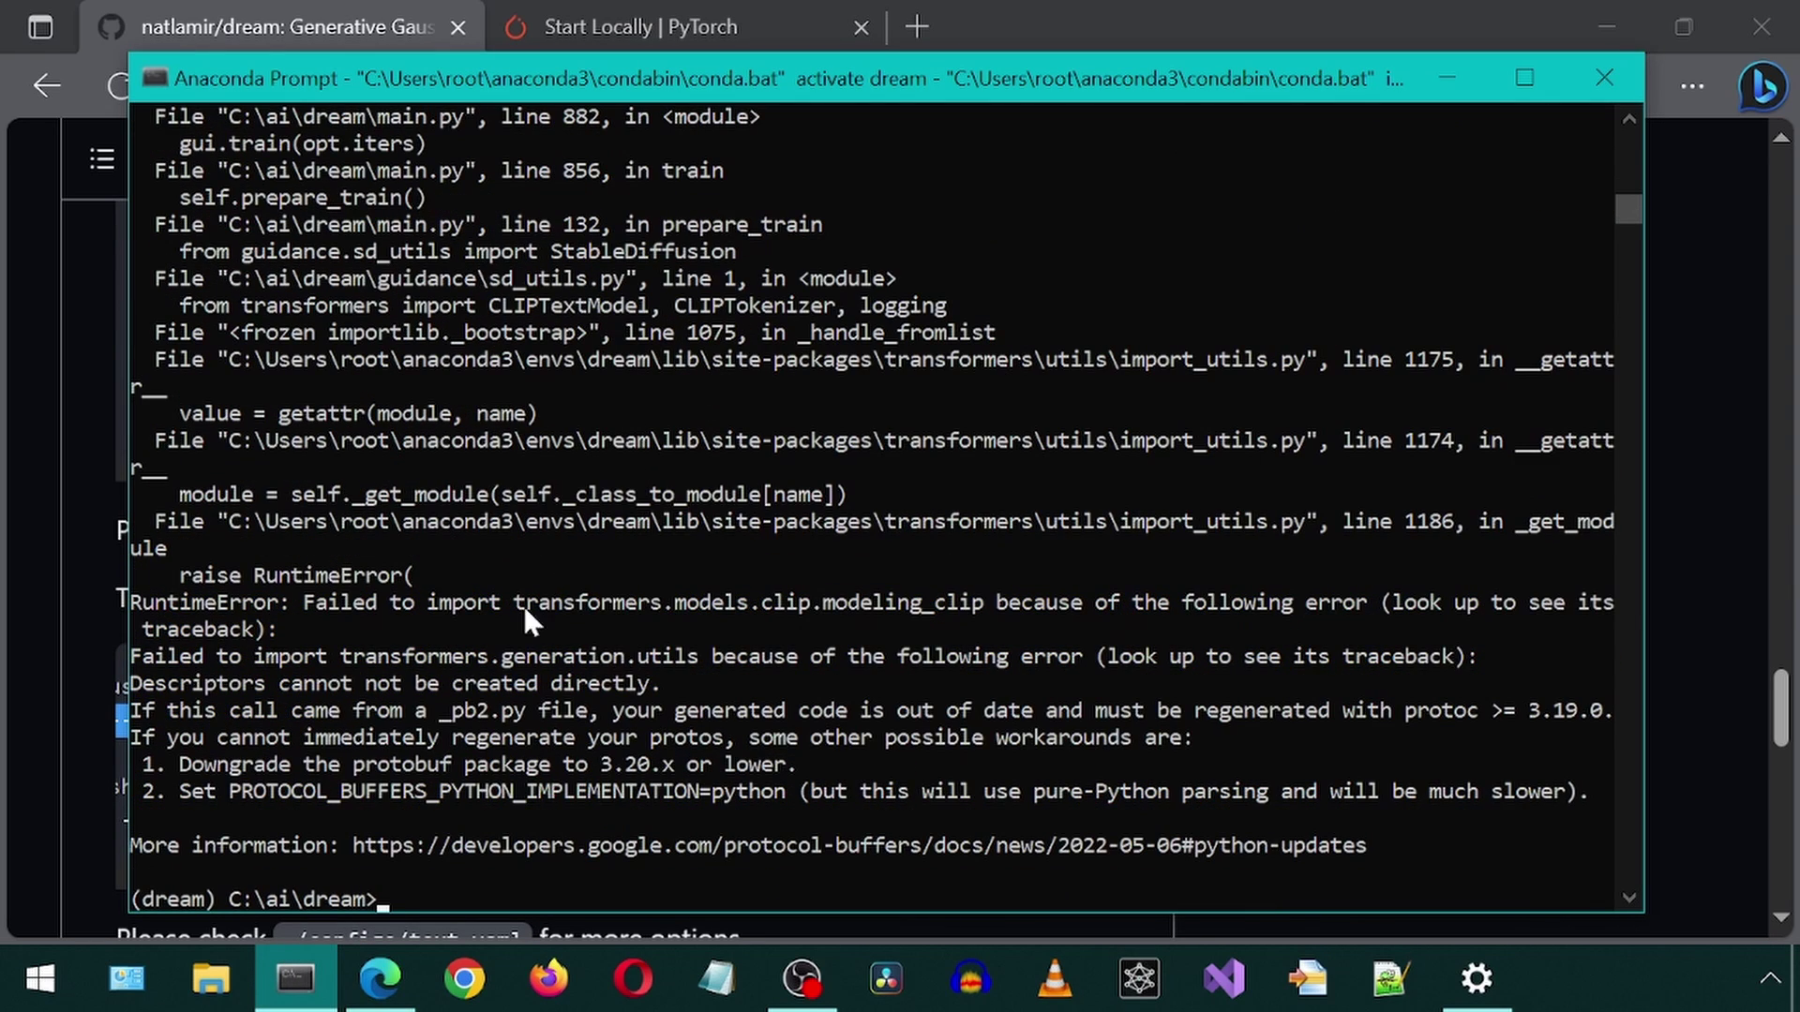
pyautogui.moveTo(352, 771); pyautogui.dragTo(424, 770)
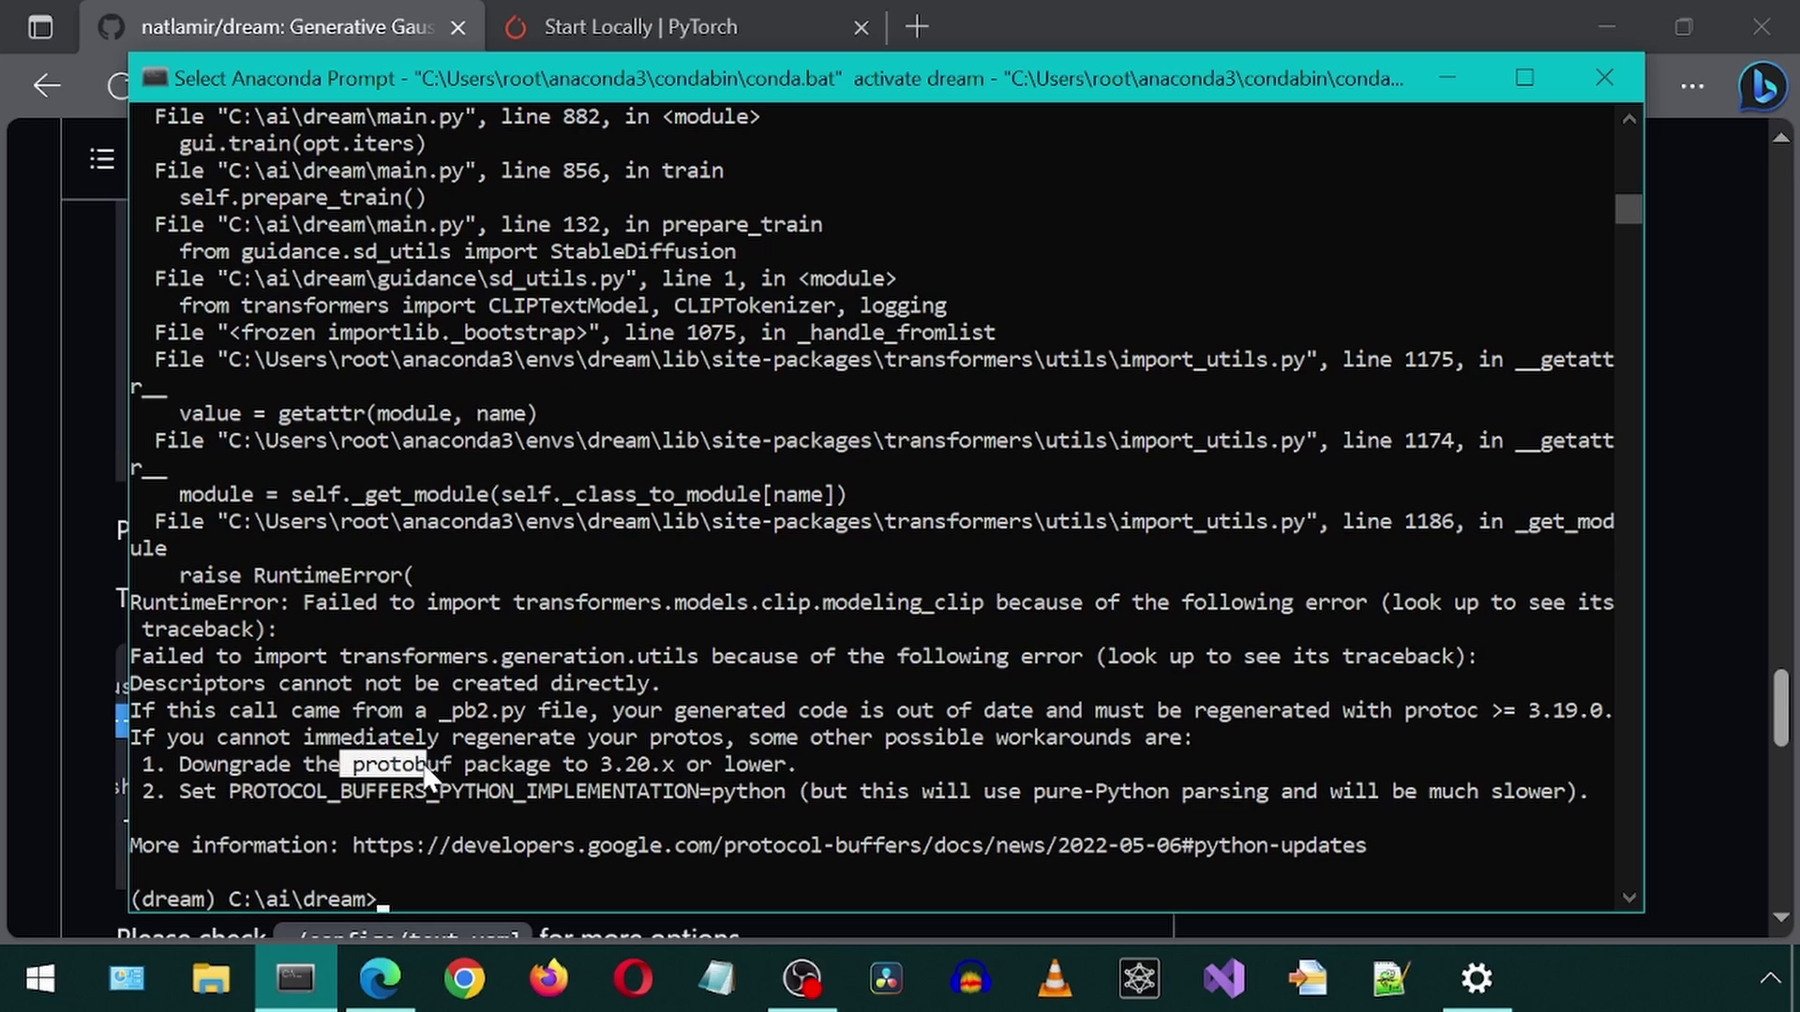
pyautogui.rightClick(448, 784)
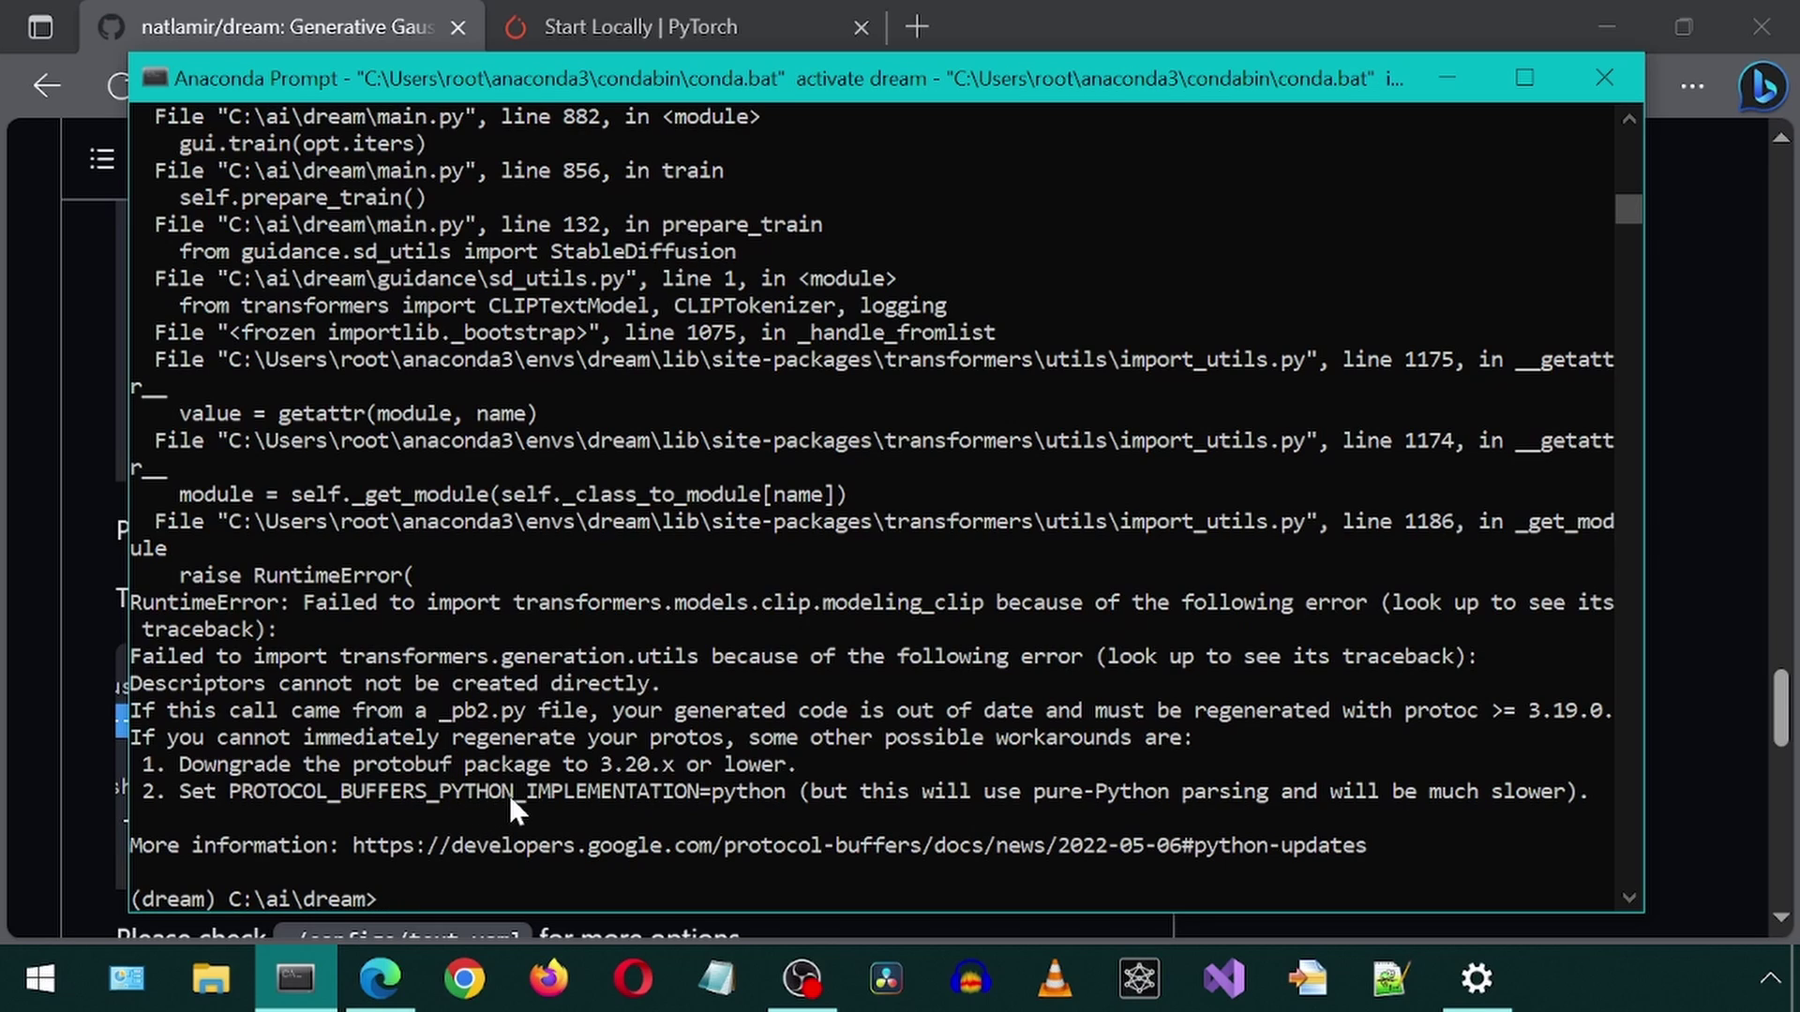
# Step: Install protobuf version 3.20 with 'pip install protobuf==3.20.*'
pyautogui.write('pip install')
pyautogui.rightClick(509, 795)
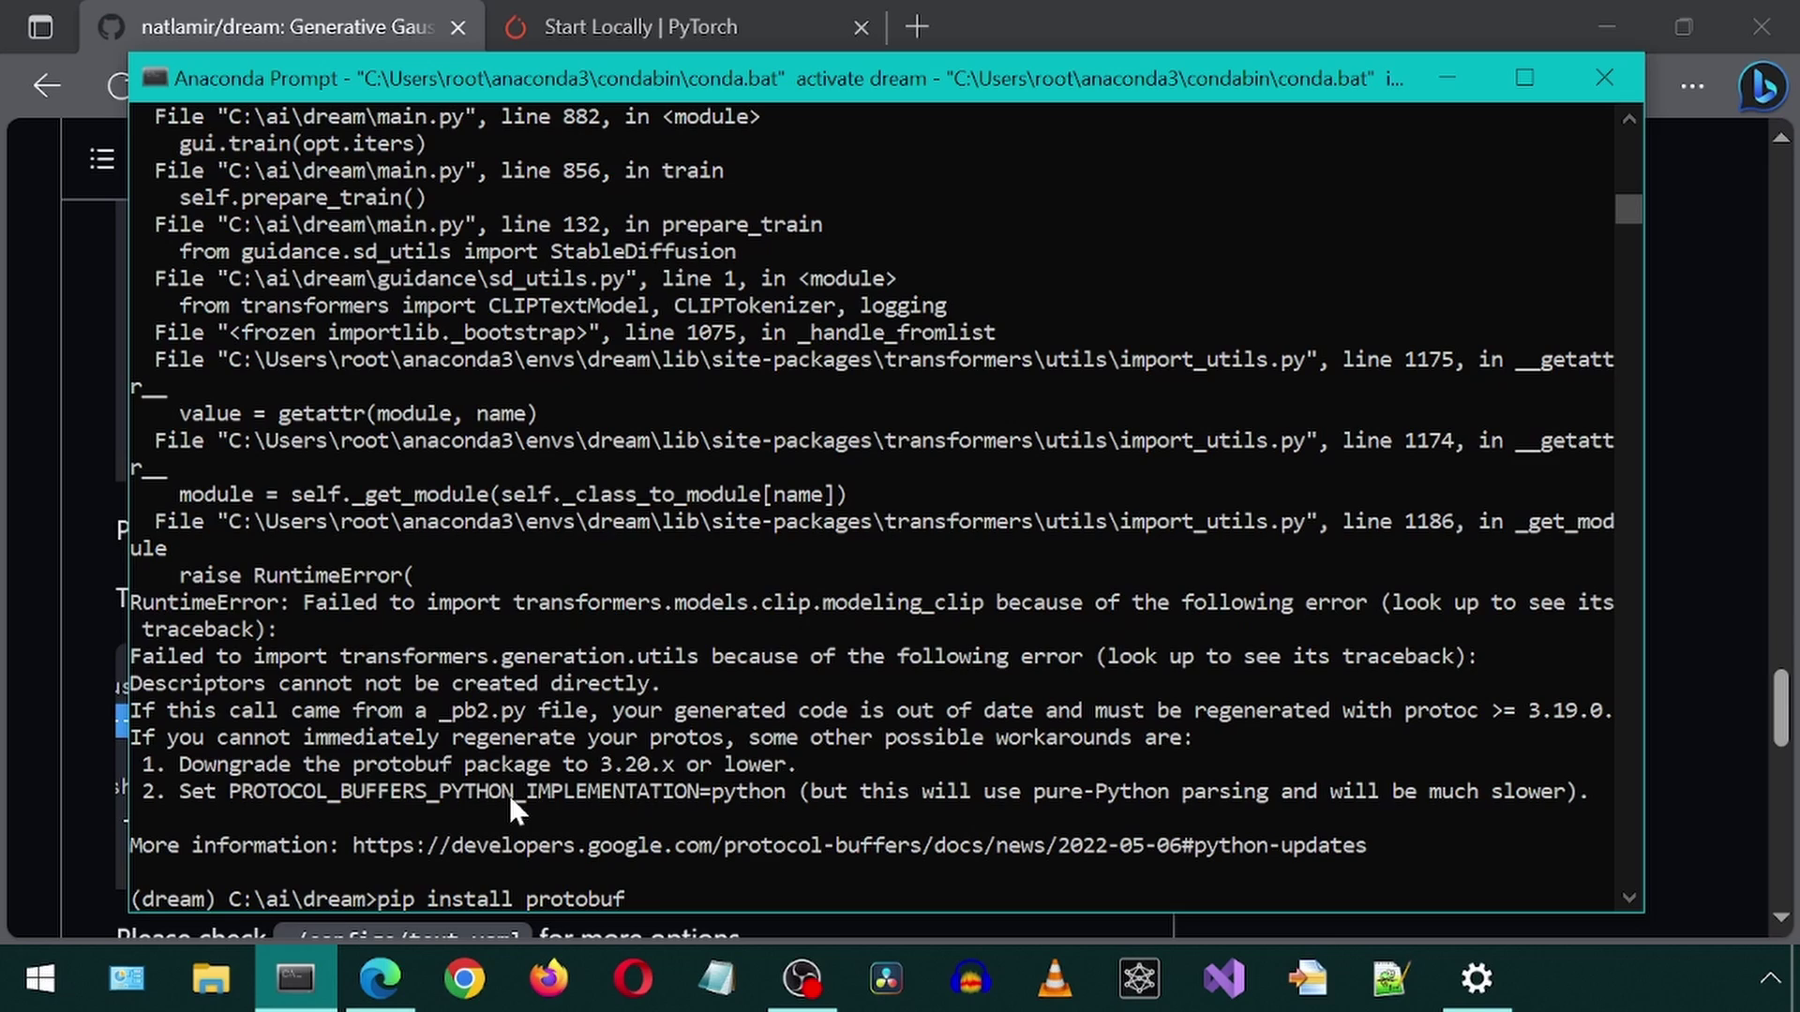
pyautogui.write('==3.20.*')
pyautogui.press('Return')
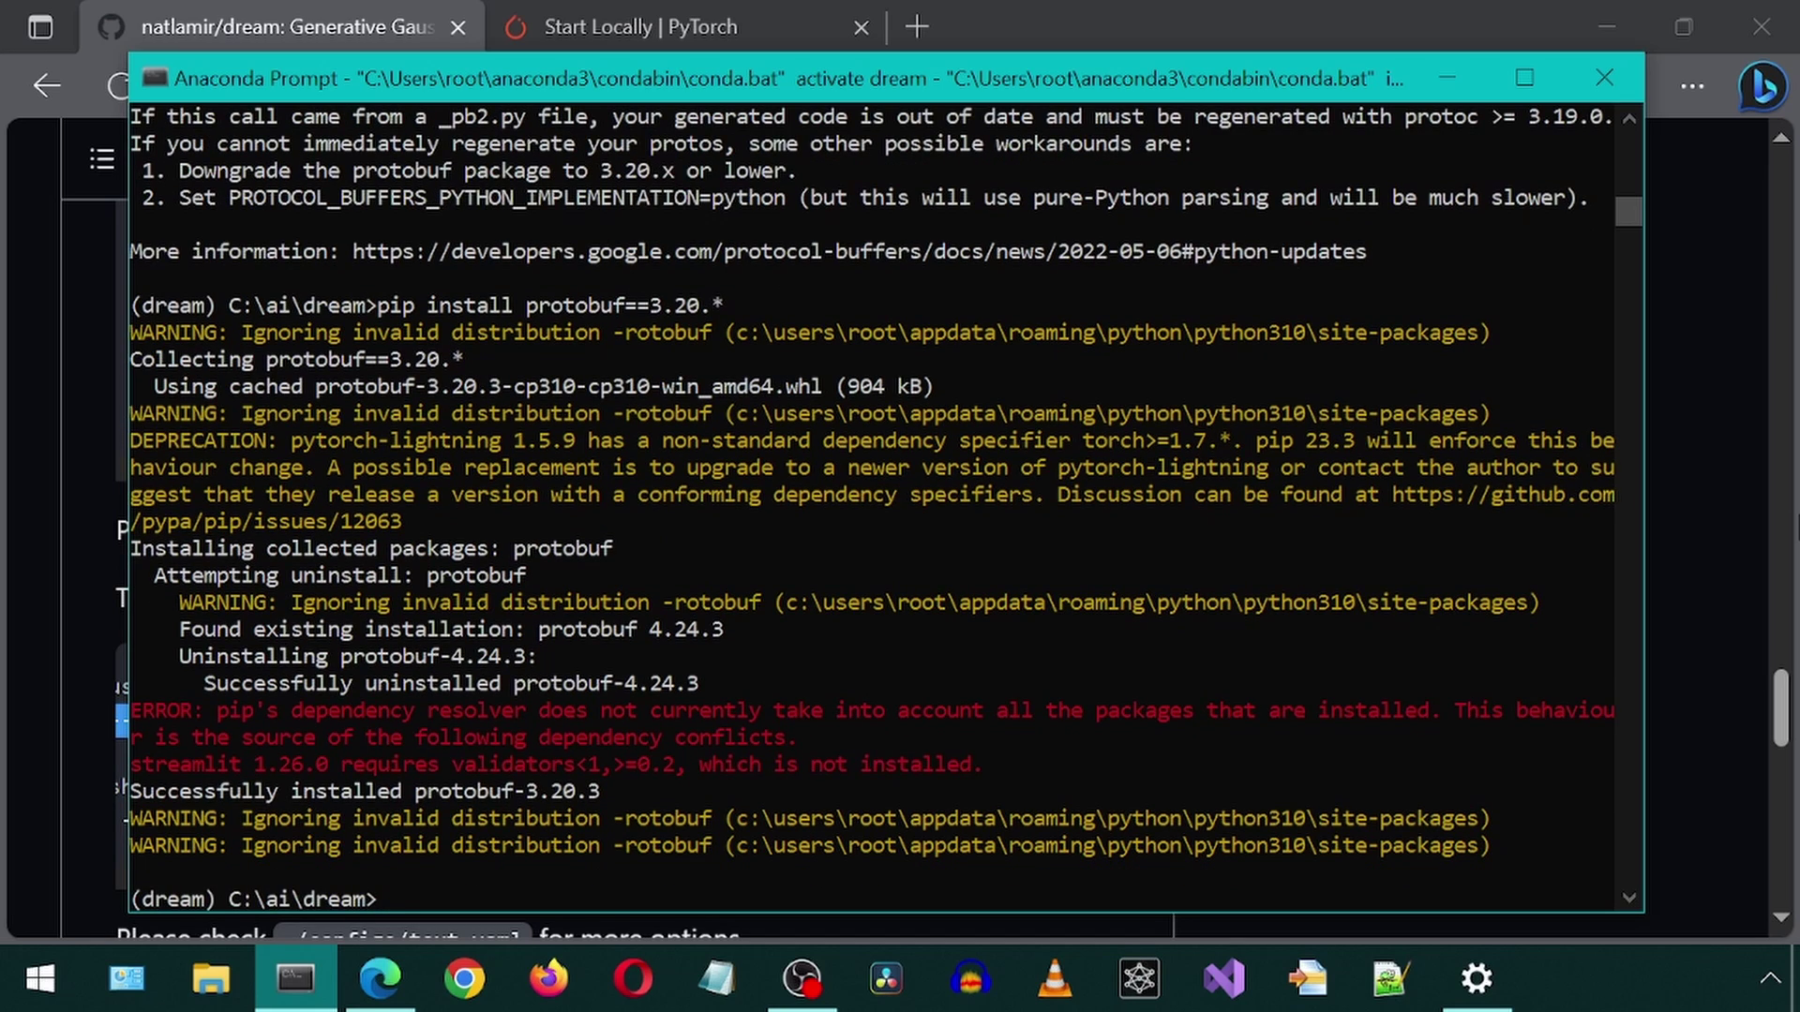
# Step: Rerun the icecream training to 500/500 steps, then select the C:\ai\dream folder path
pyautogui.press('Up')
pyautogui.press('Up')
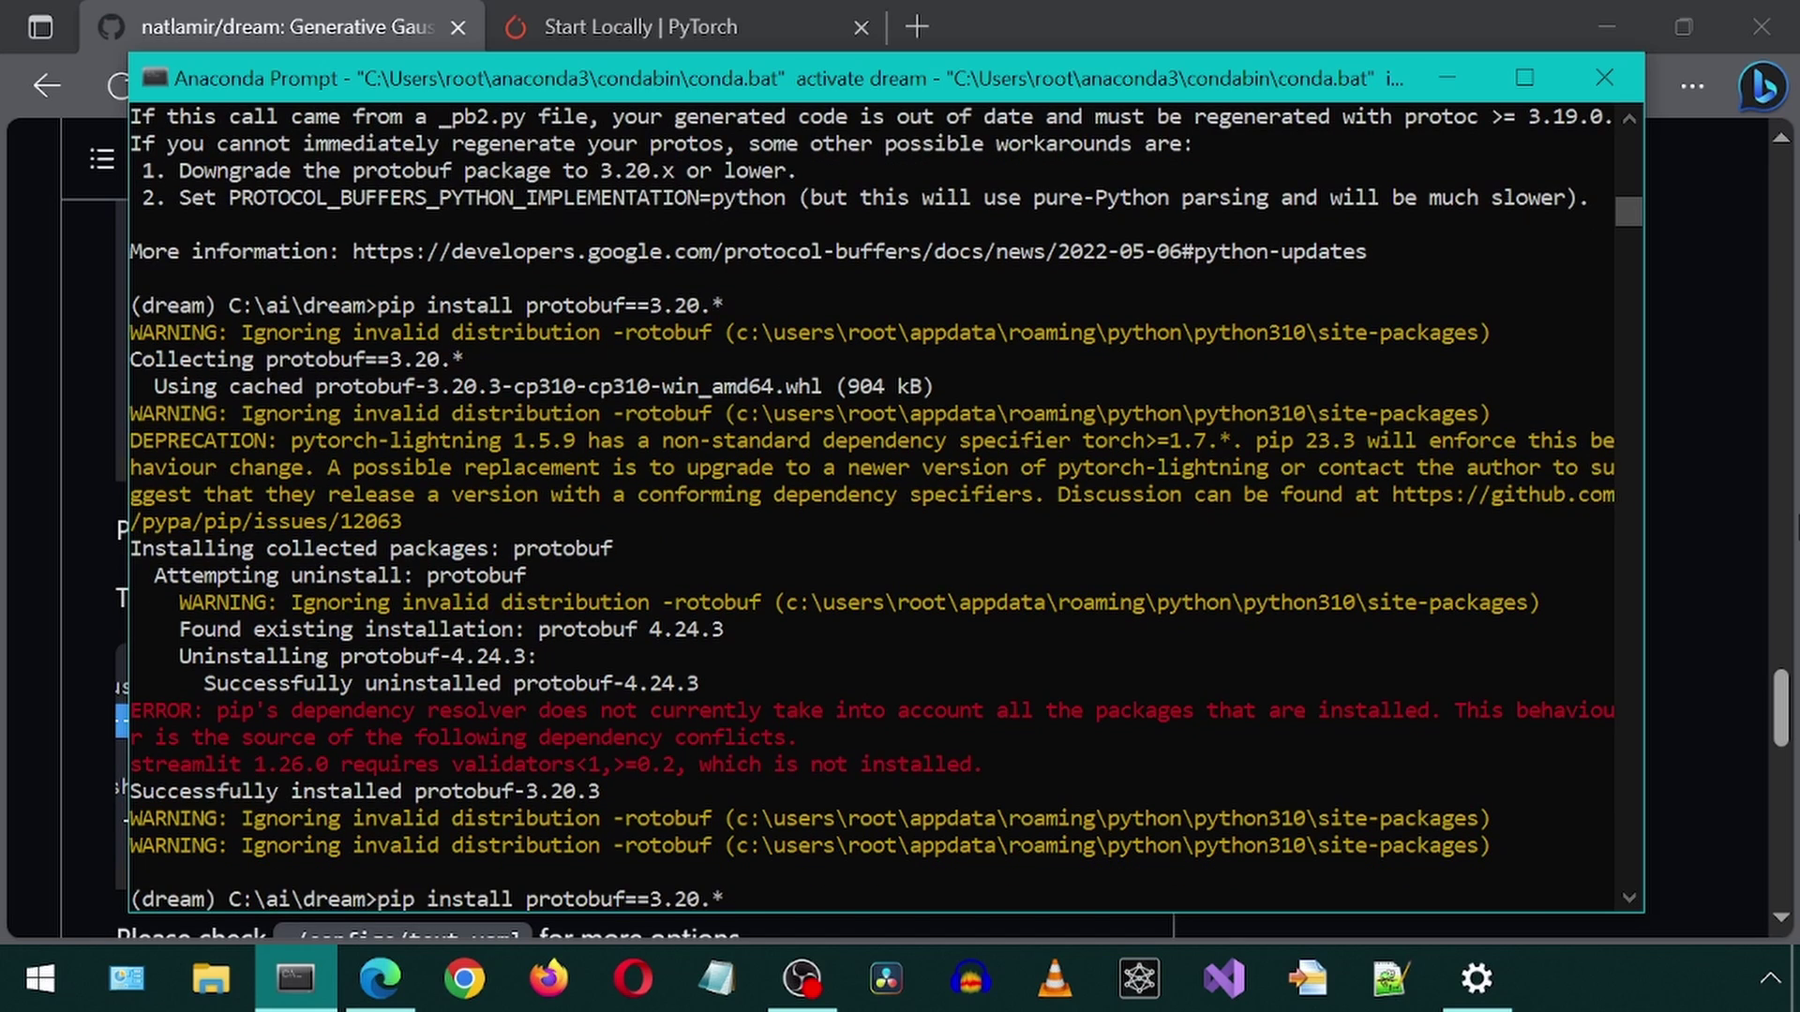
pyautogui.press('Return')
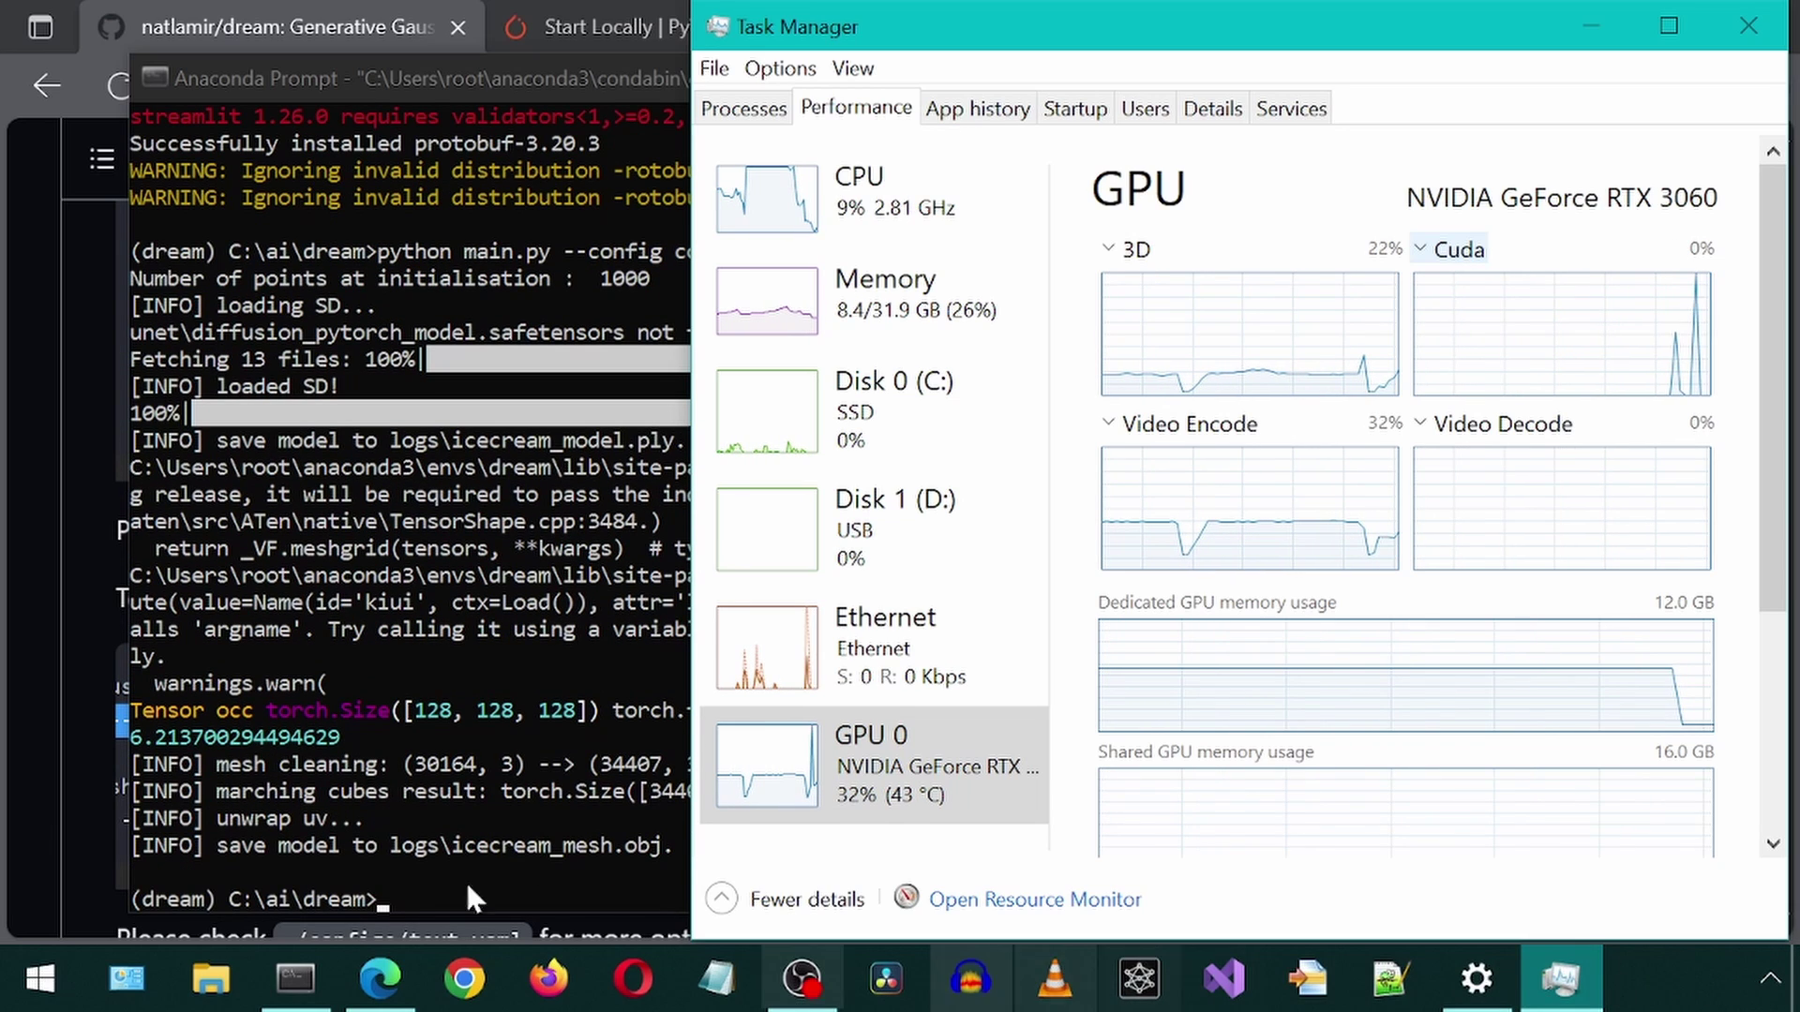
pyautogui.click(238, 900)
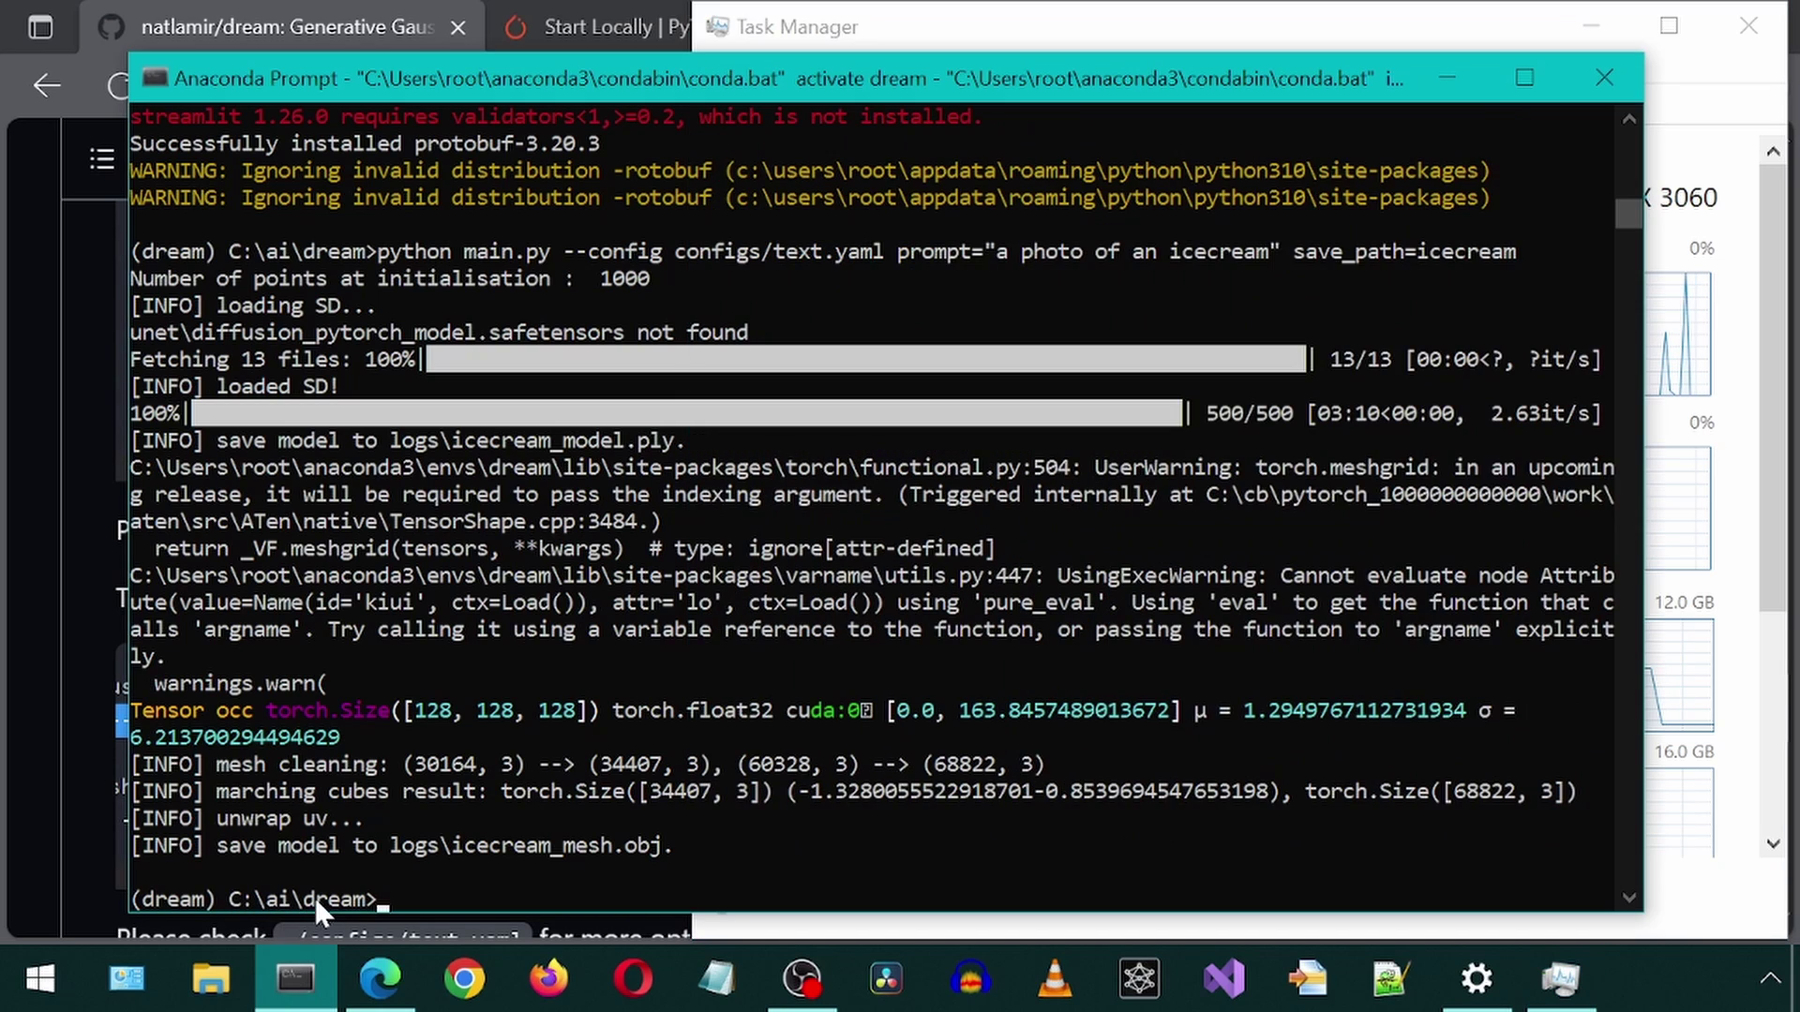
pyautogui.moveTo(372, 901); pyautogui.dragTo(235, 902)
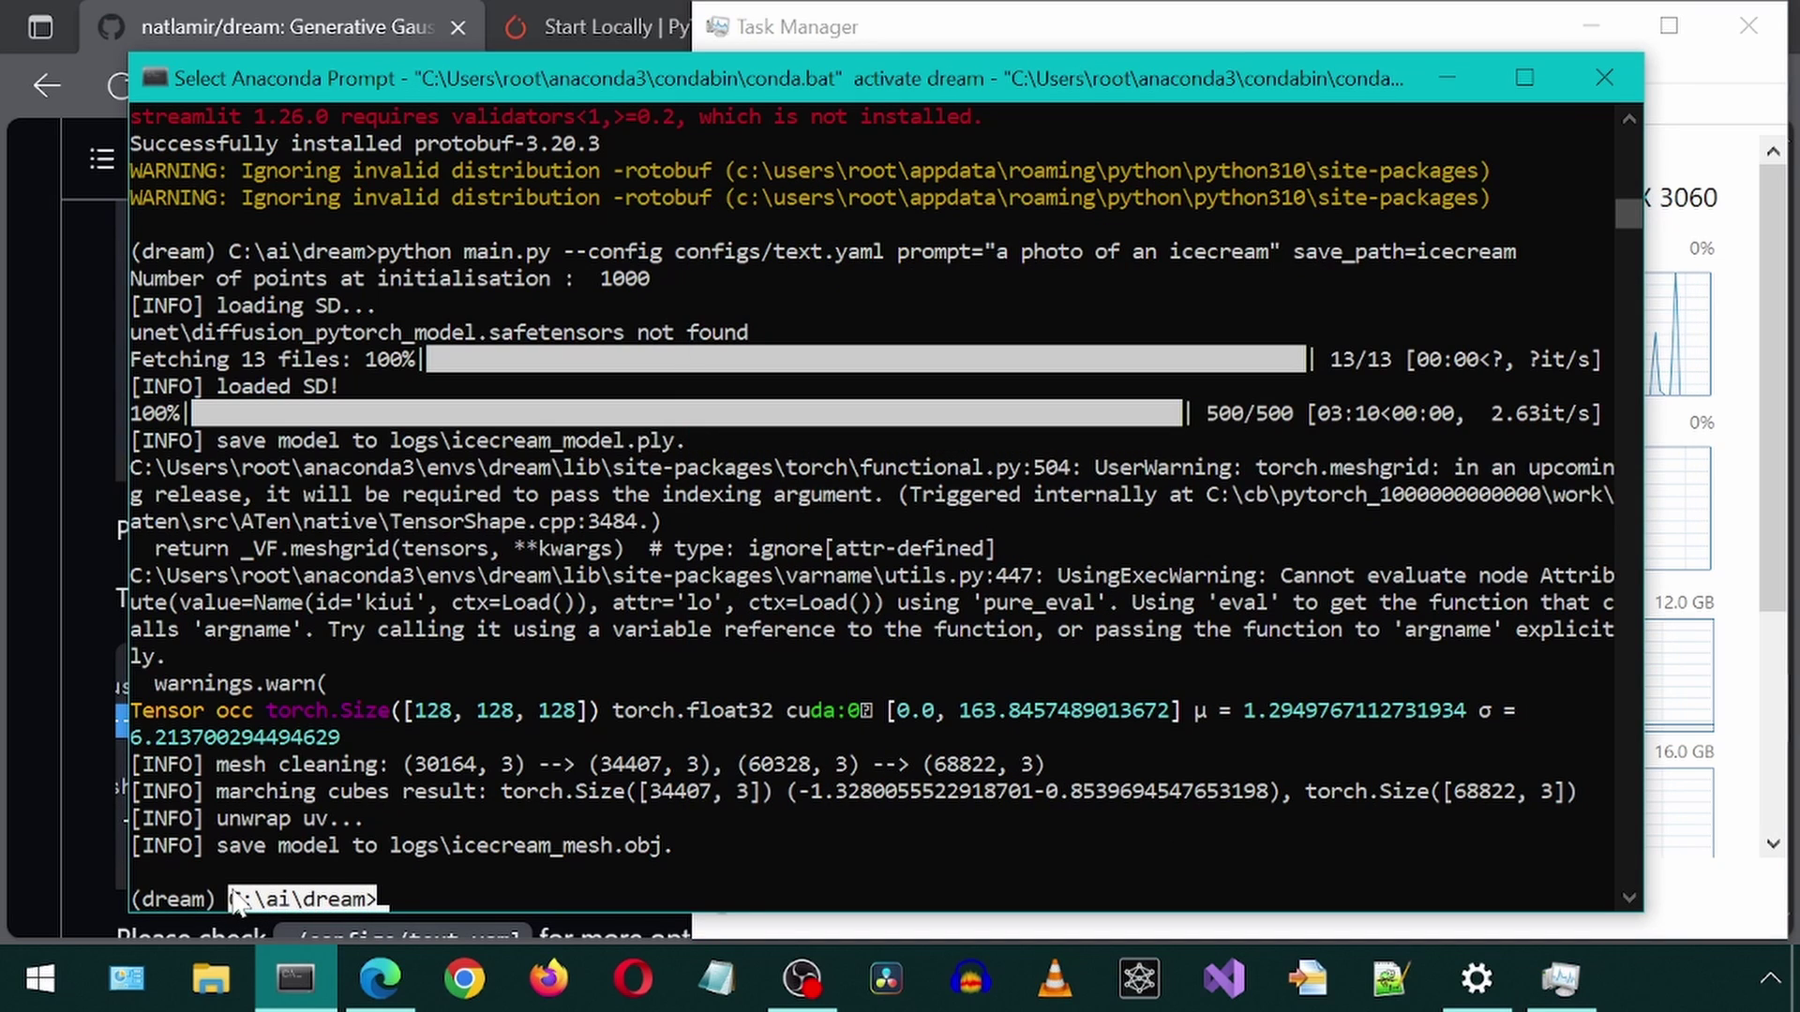
# Step: Go to C:\ai\dream\logs in File Explorer and open icecream_mesh.obj in 3D Viewer
pyautogui.rightClick(234, 901)
pyautogui.click(217, 977)
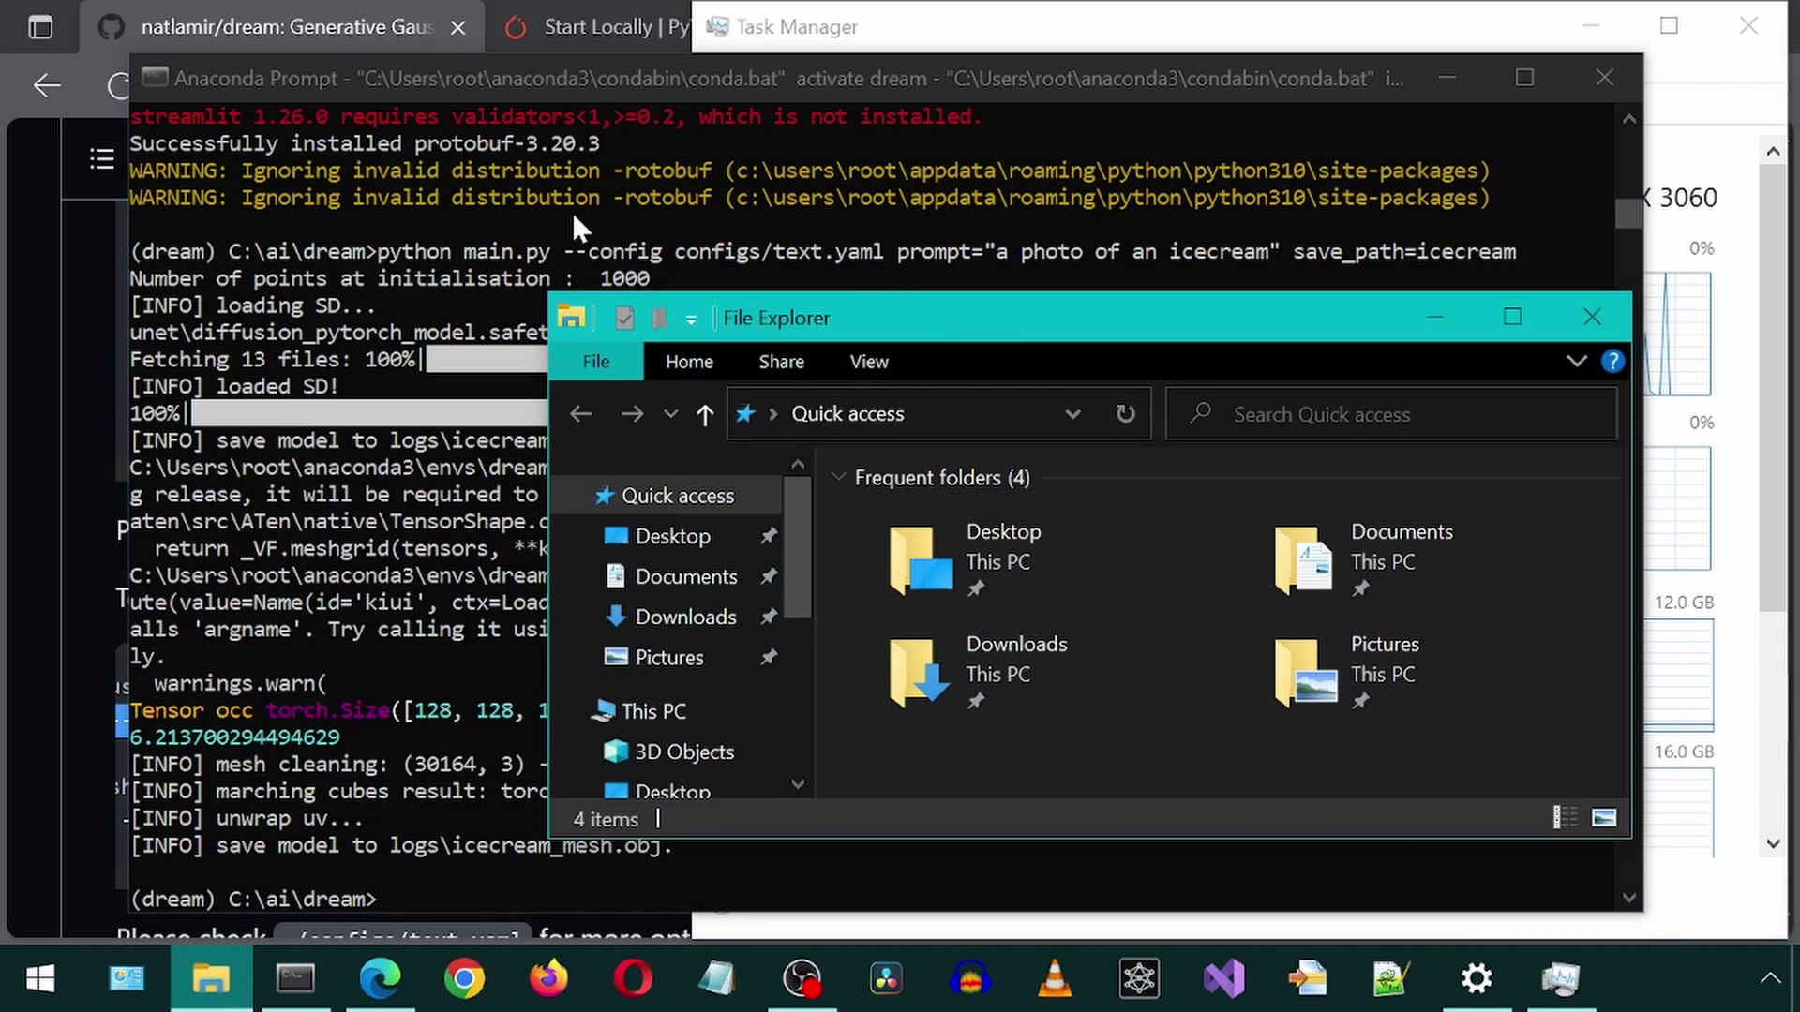
pyautogui.click(1029, 401)
pyautogui.hotkey('ctrl', 'v')
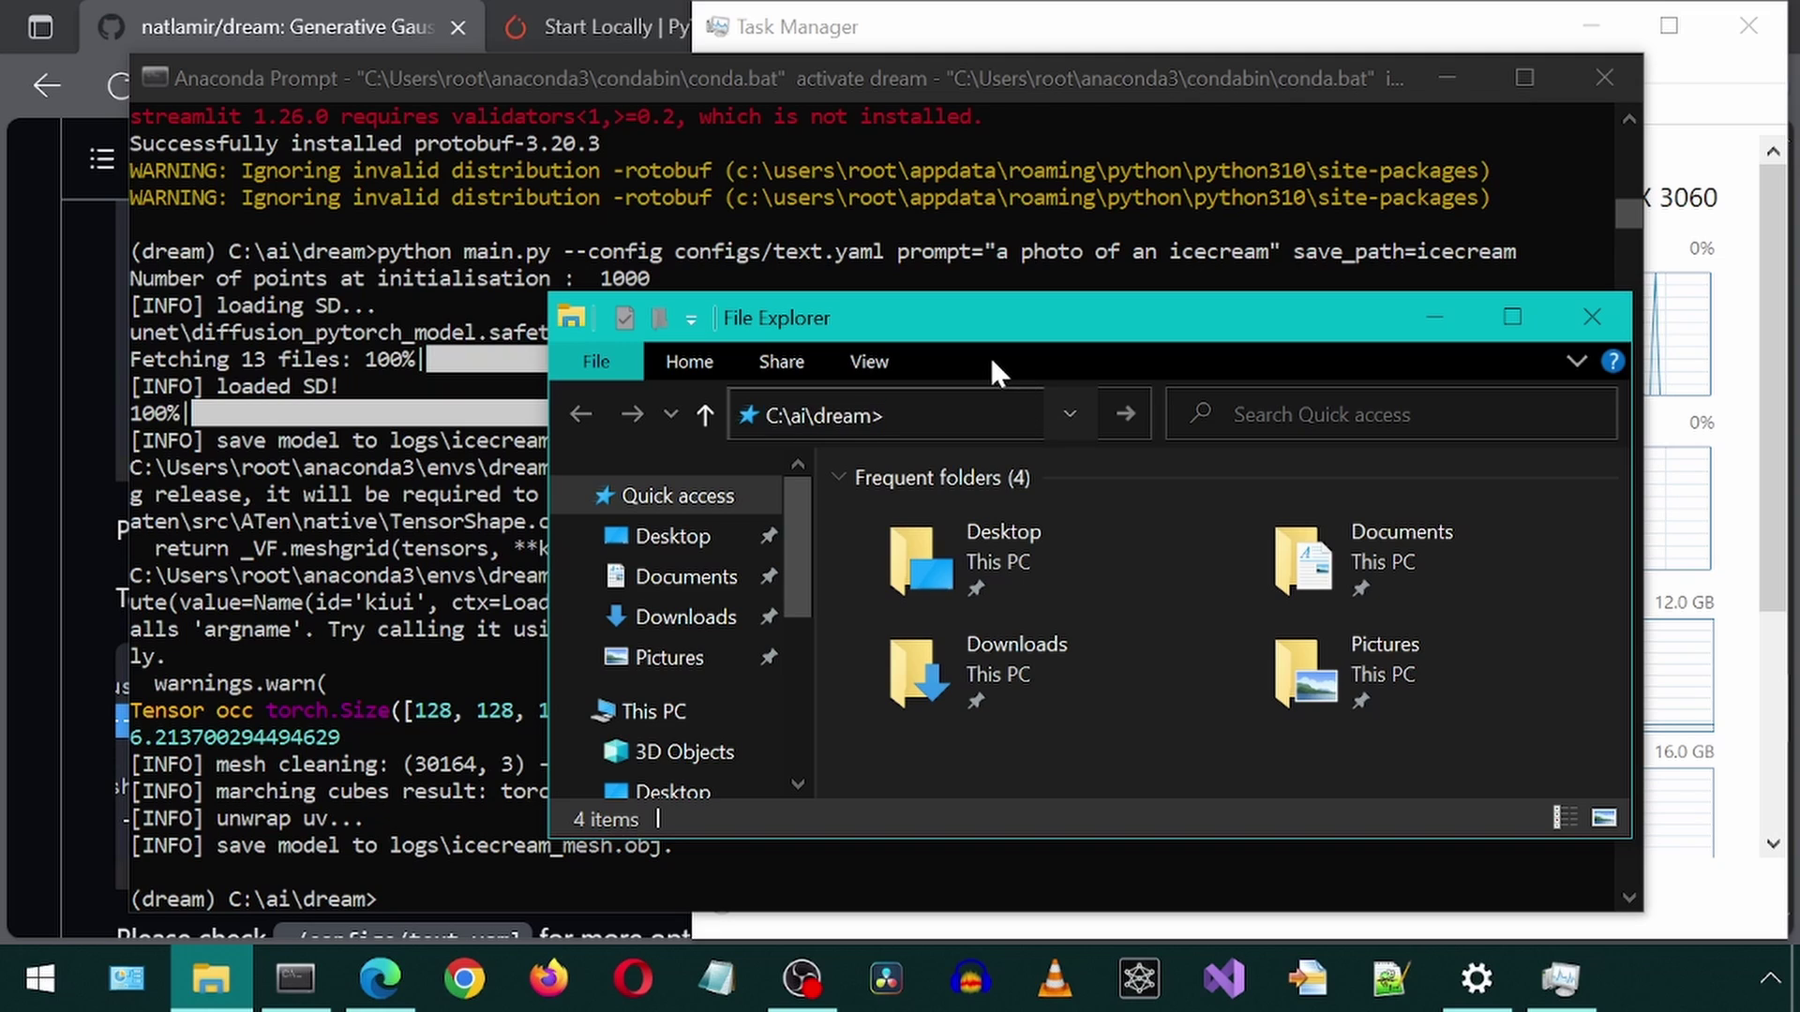
pyautogui.press('Return')
pyautogui.moveTo(989, 333); pyautogui.dragTo(906, 247)
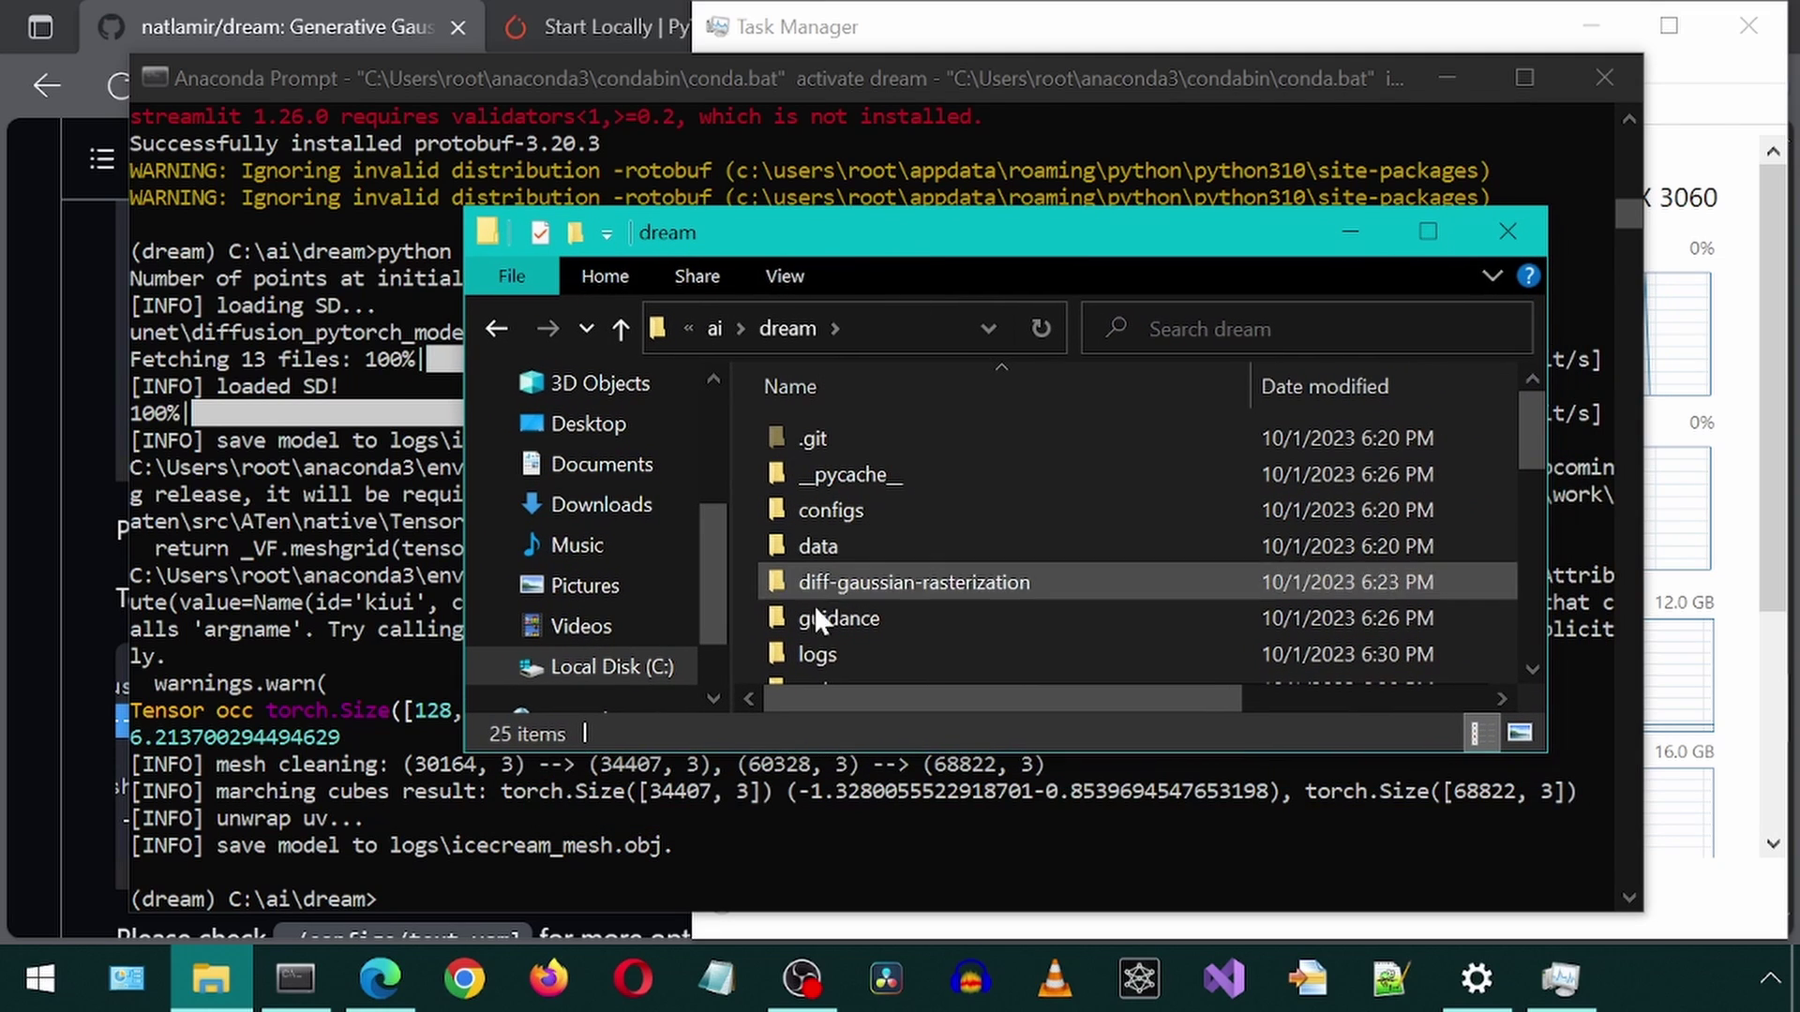
pyautogui.doubleClick(784, 656)
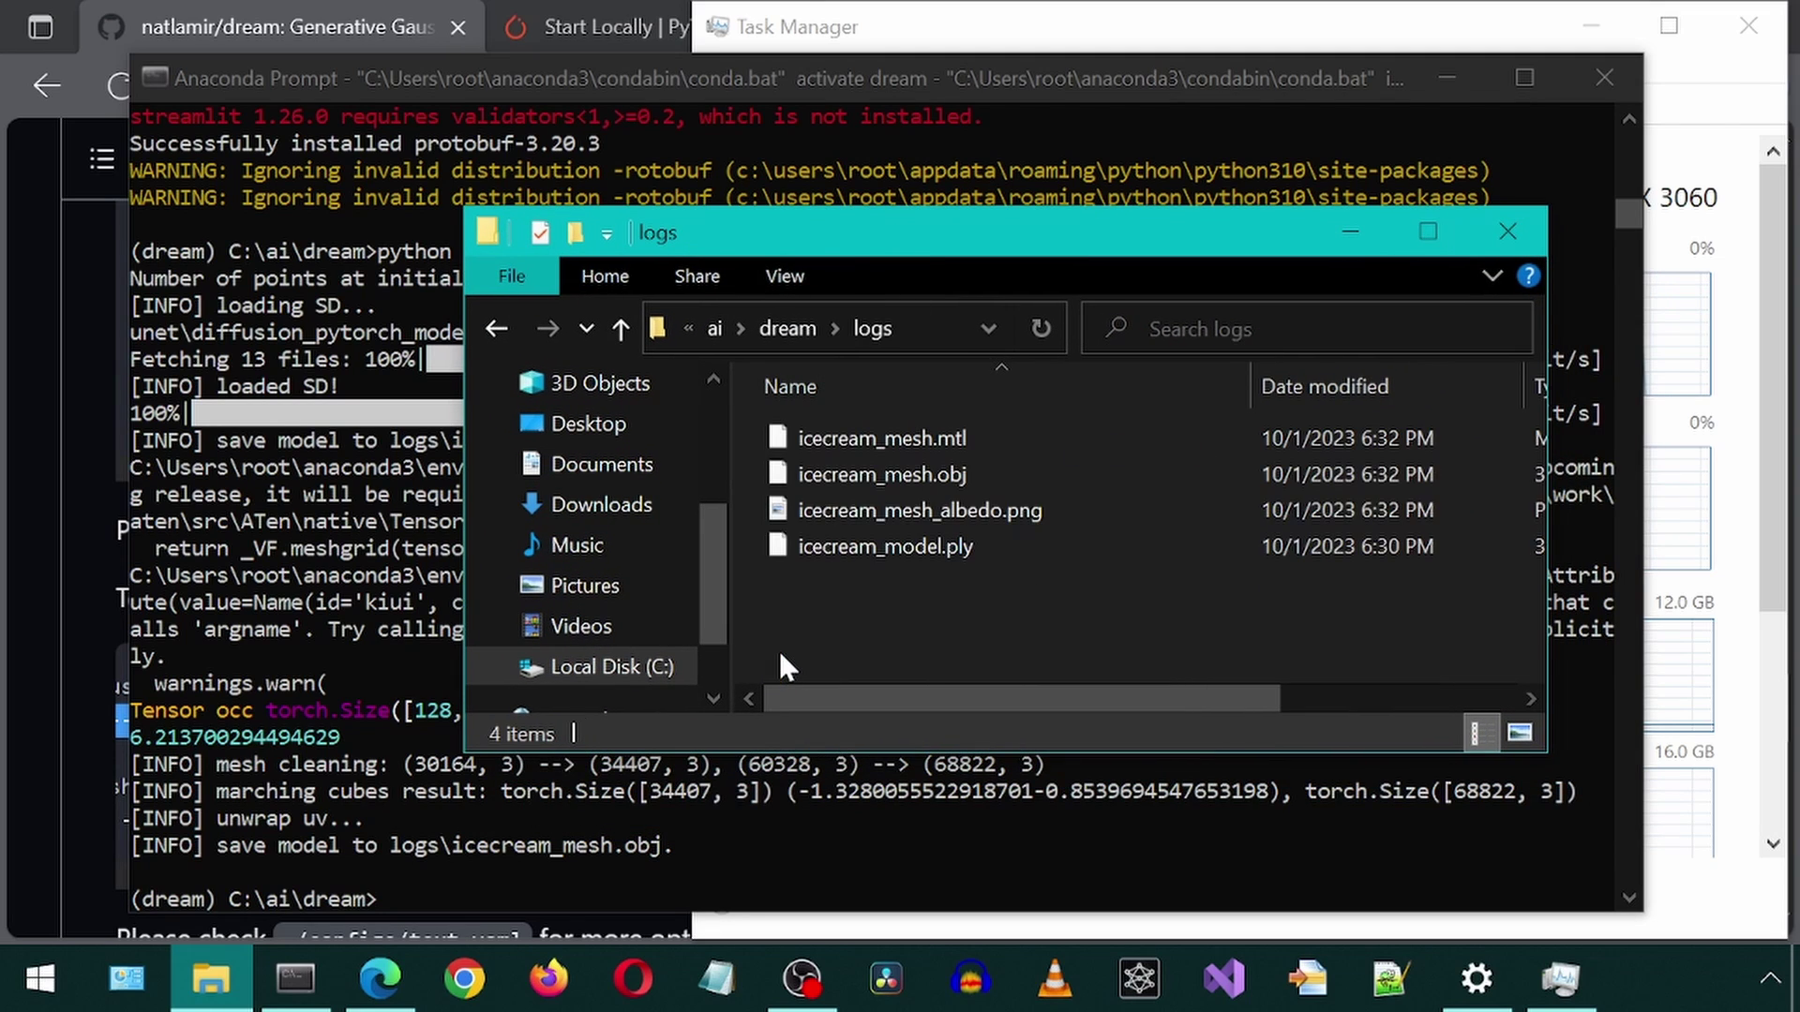
pyautogui.doubleClick(780, 476)
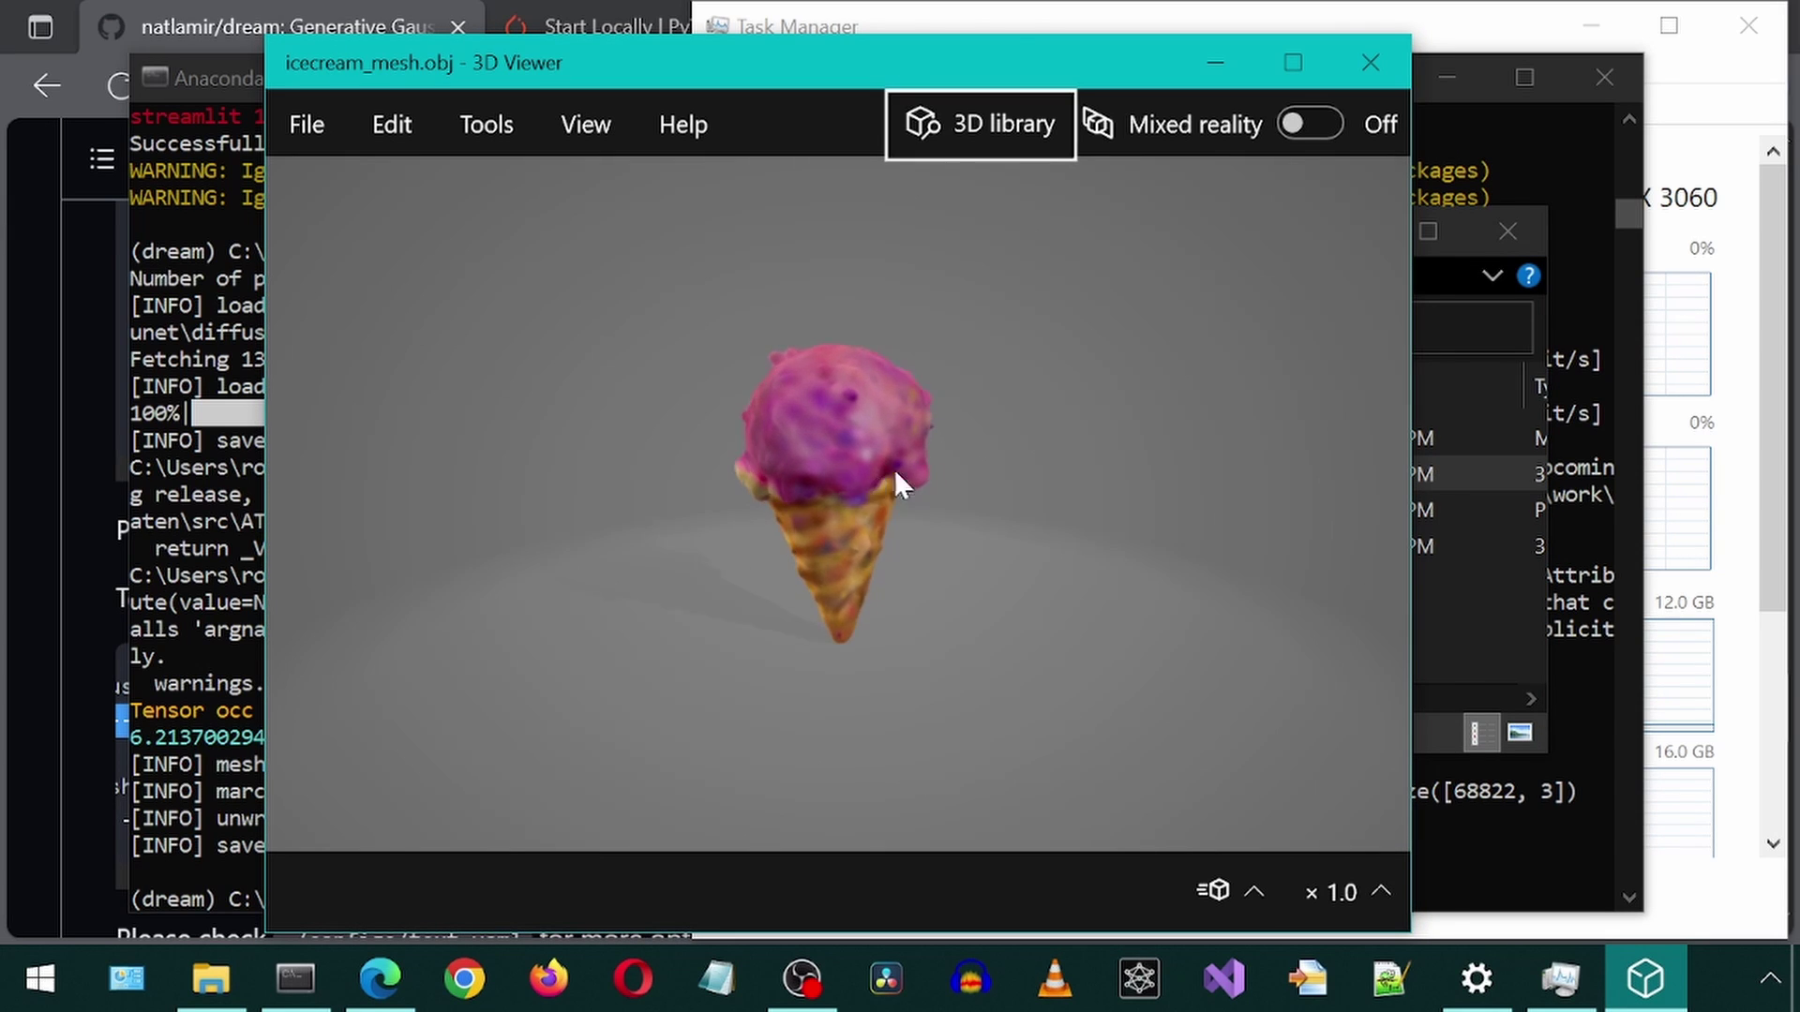
# Step: Rotate the pink ice-cream cone model to view its other sides
pyautogui.moveTo(894, 469); pyautogui.dragTo(699, 635)
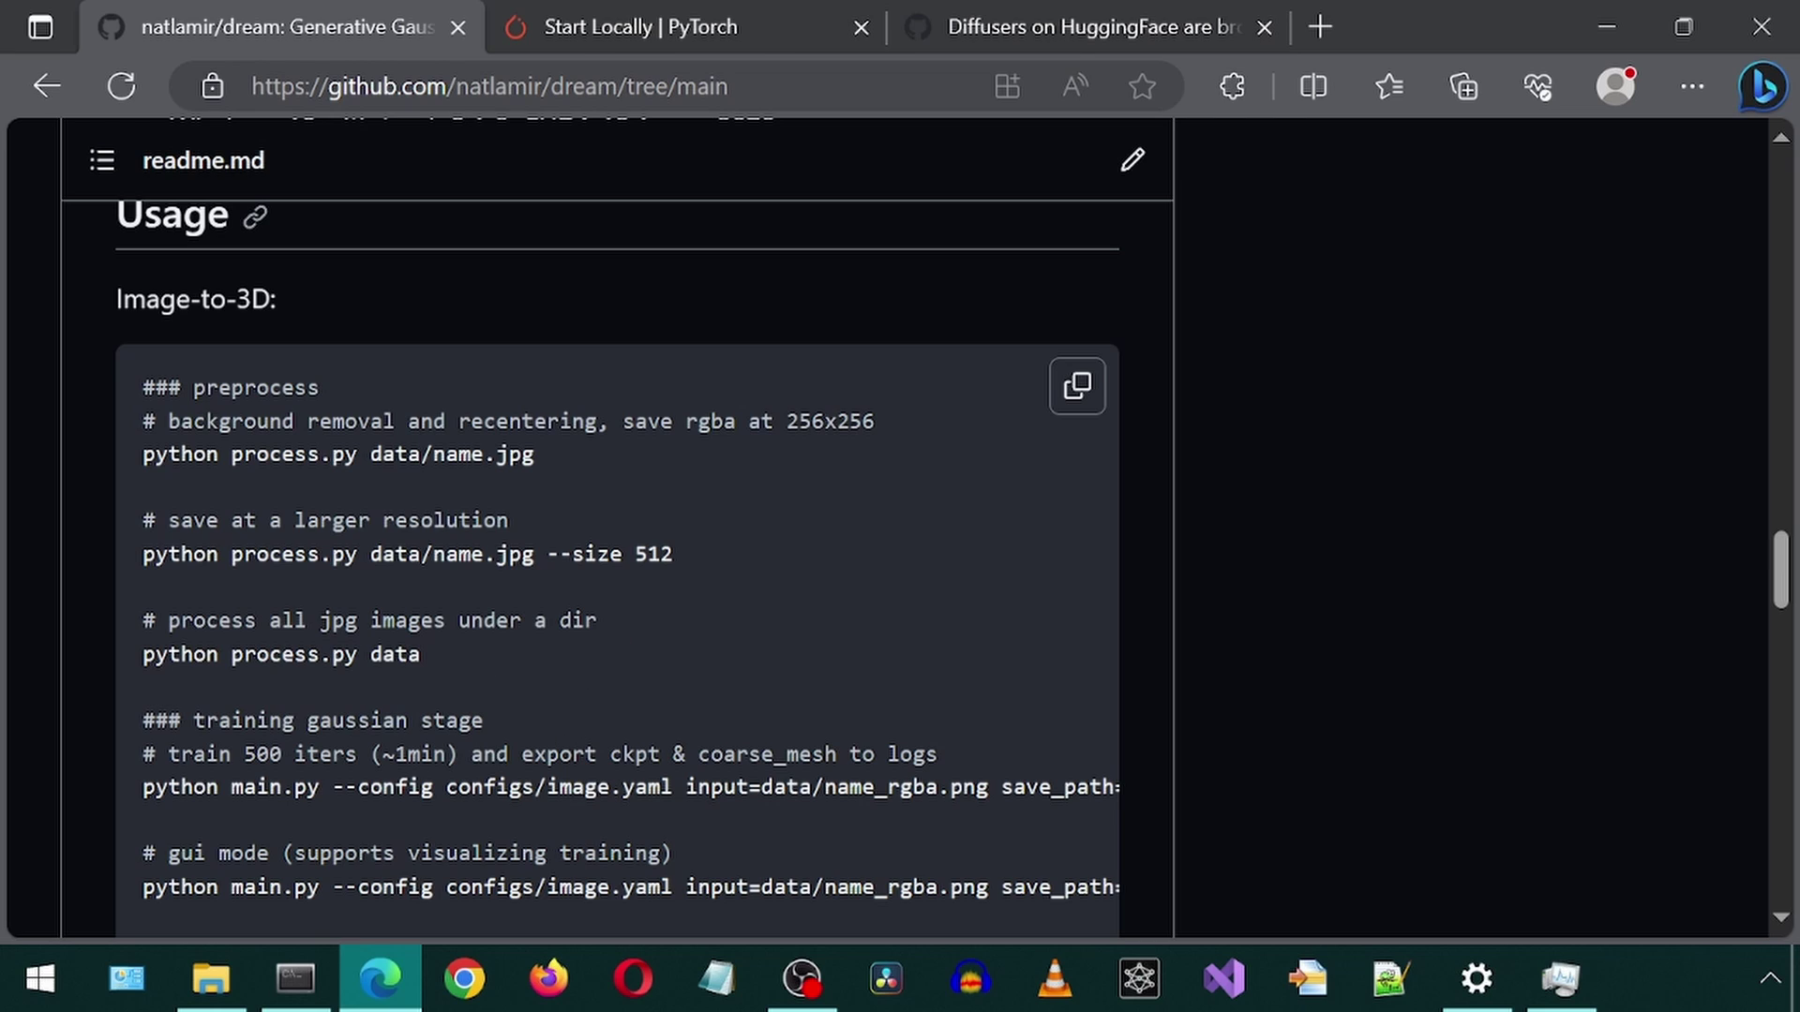
# Step: Copy the image.yaml command (input=data/name_rgba.png, save_path=name) into a new Notepad note
pyautogui.moveTo(143, 788); pyautogui.dragTo(933, 795)
pyautogui.rightClick(729, 795)
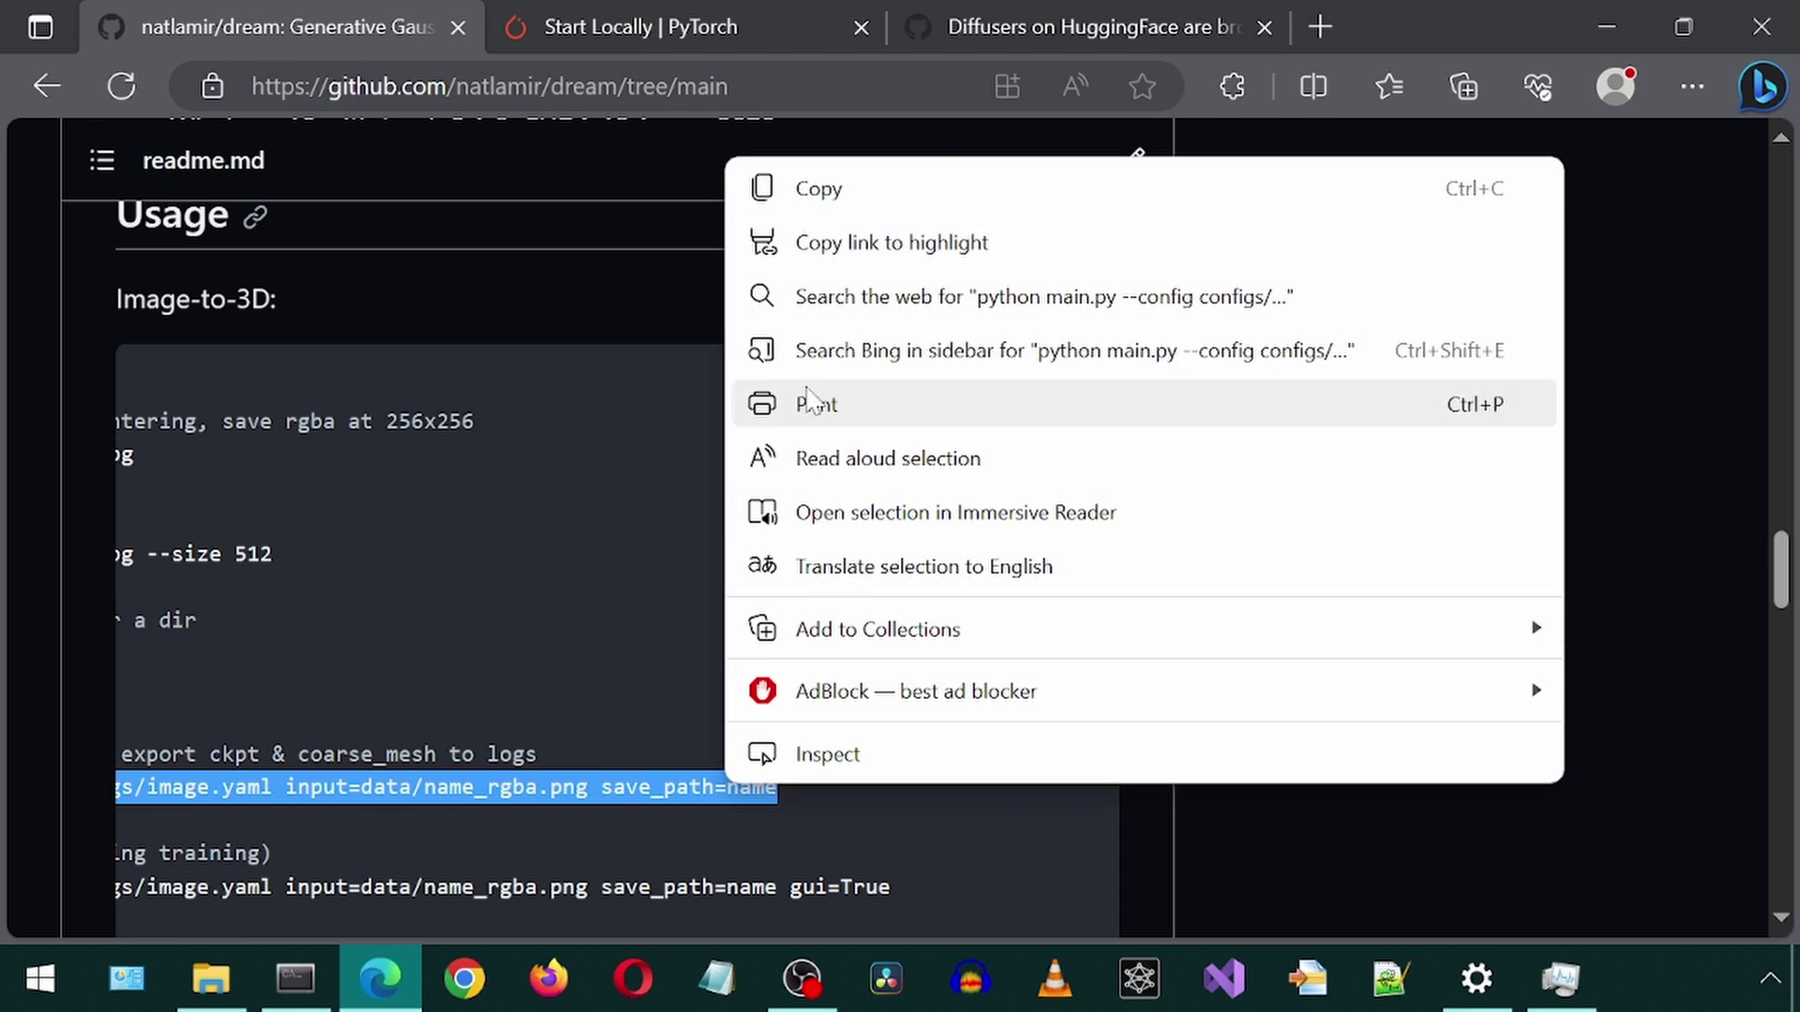
pyautogui.click(849, 193)
pyautogui.click(698, 993)
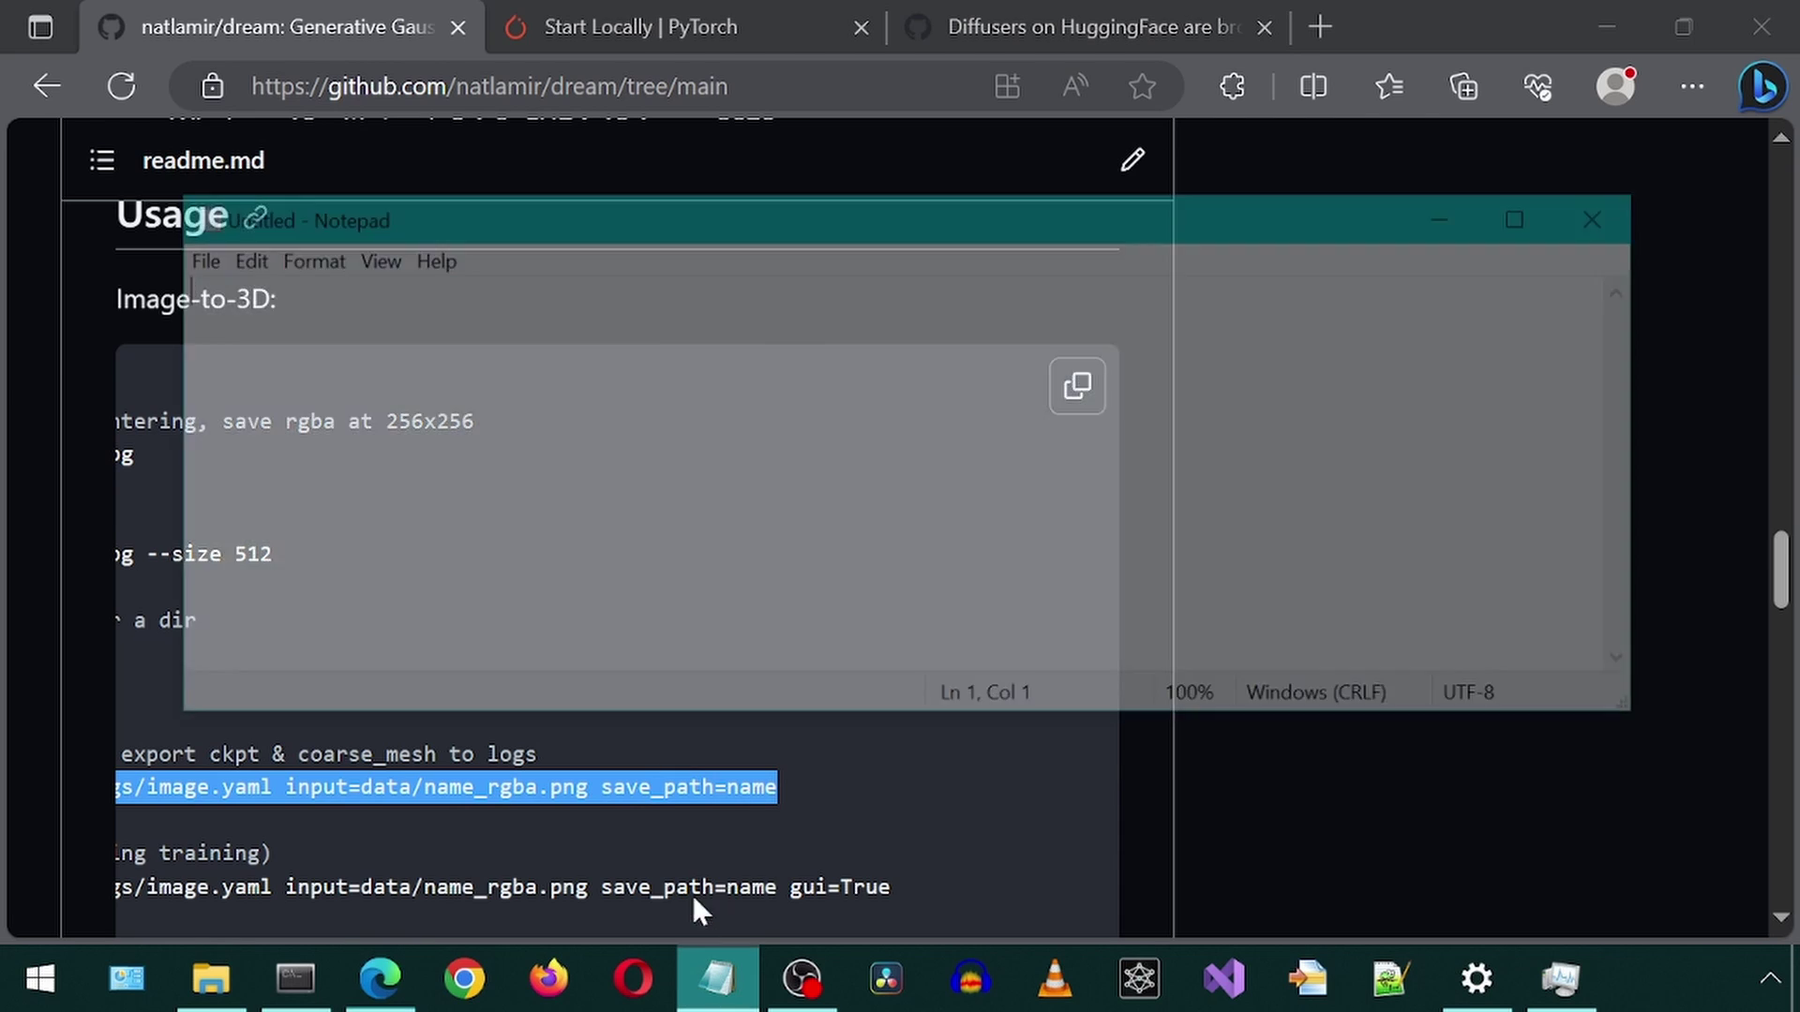
pyautogui.rightClick(773, 473)
pyautogui.click(842, 606)
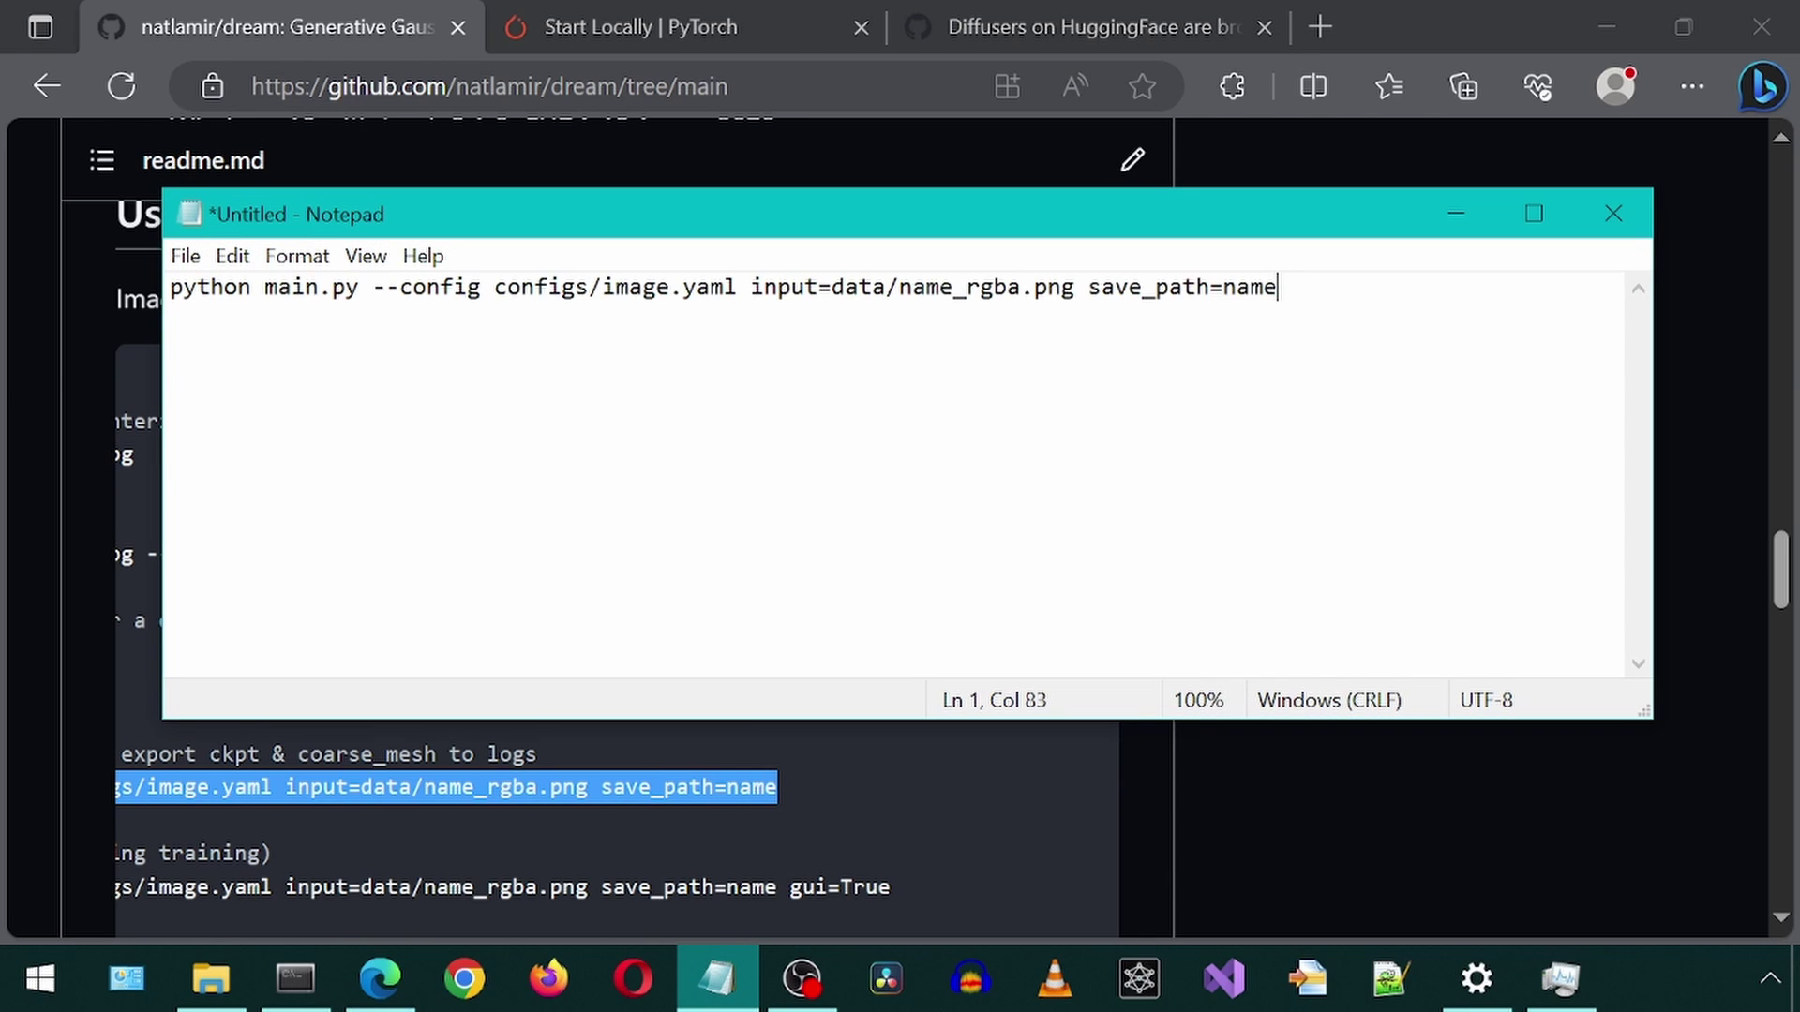
# Step: Browse to C:\ai\dream\data and preview csm_luigi_rgba.png in Paint, then close it
pyautogui.doubleClick(872, 286)
pyautogui.click(211, 978)
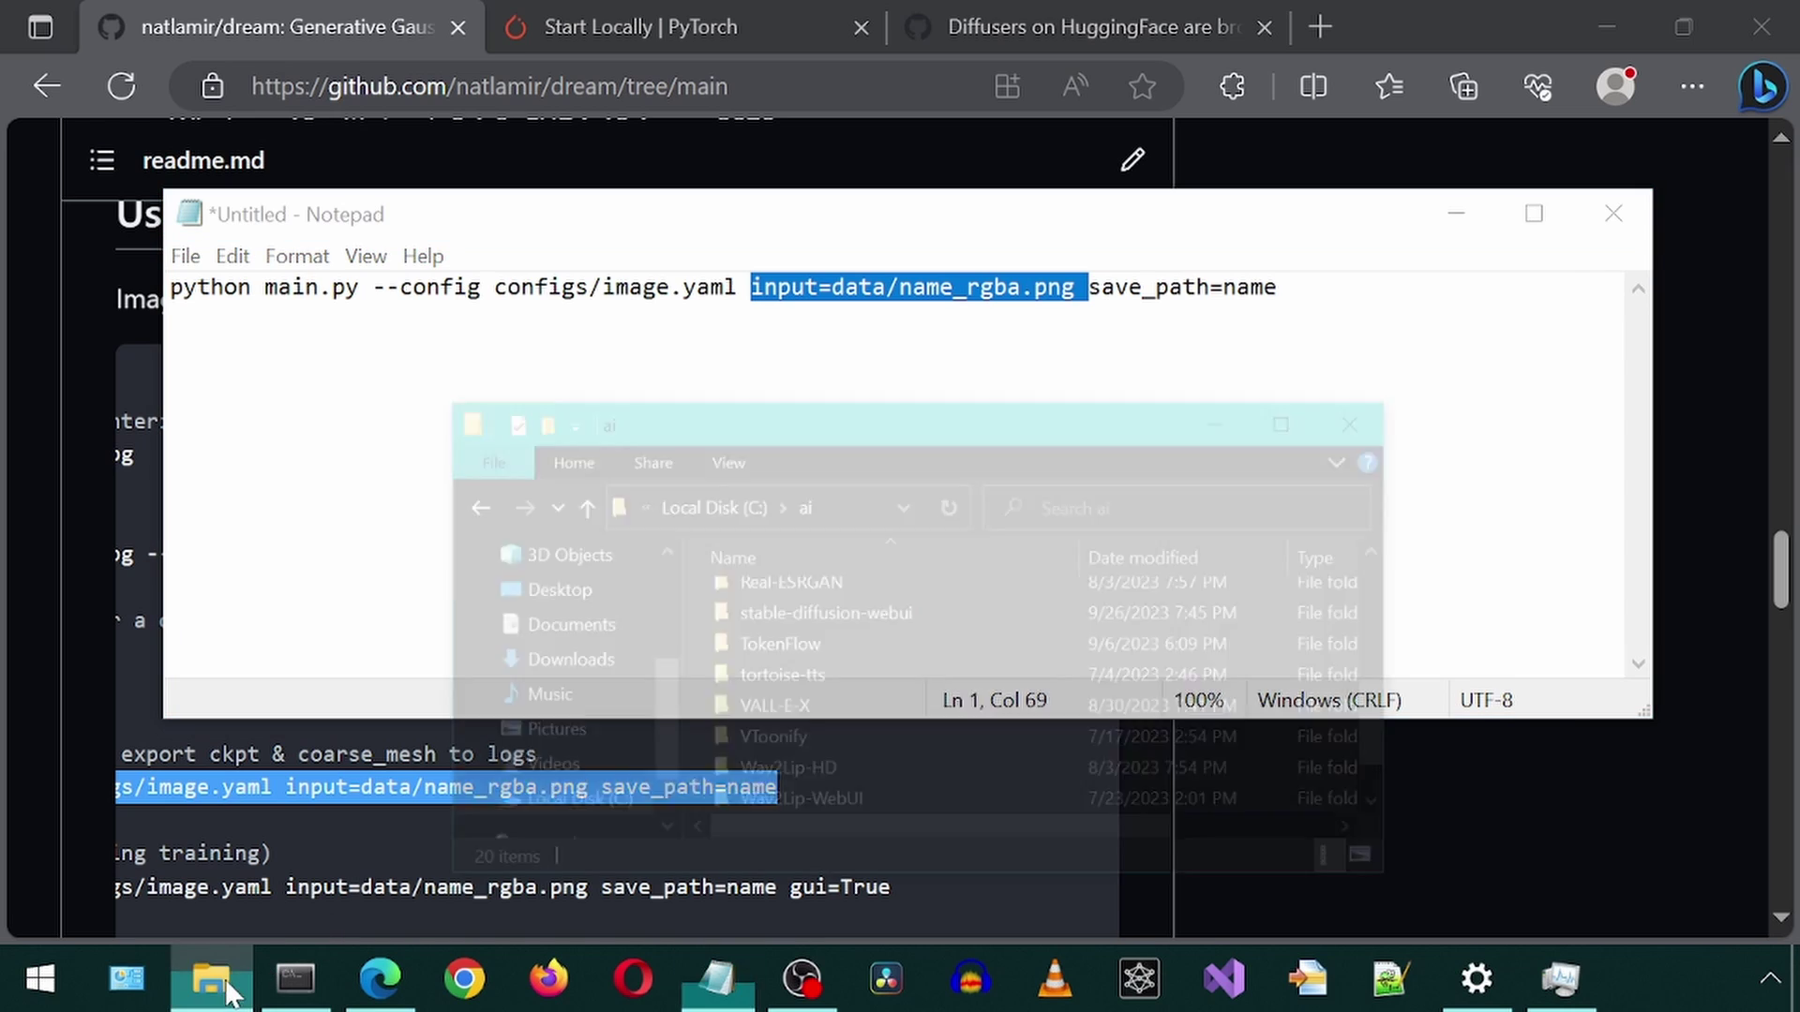
pyautogui.scroll(2, 887, 583)
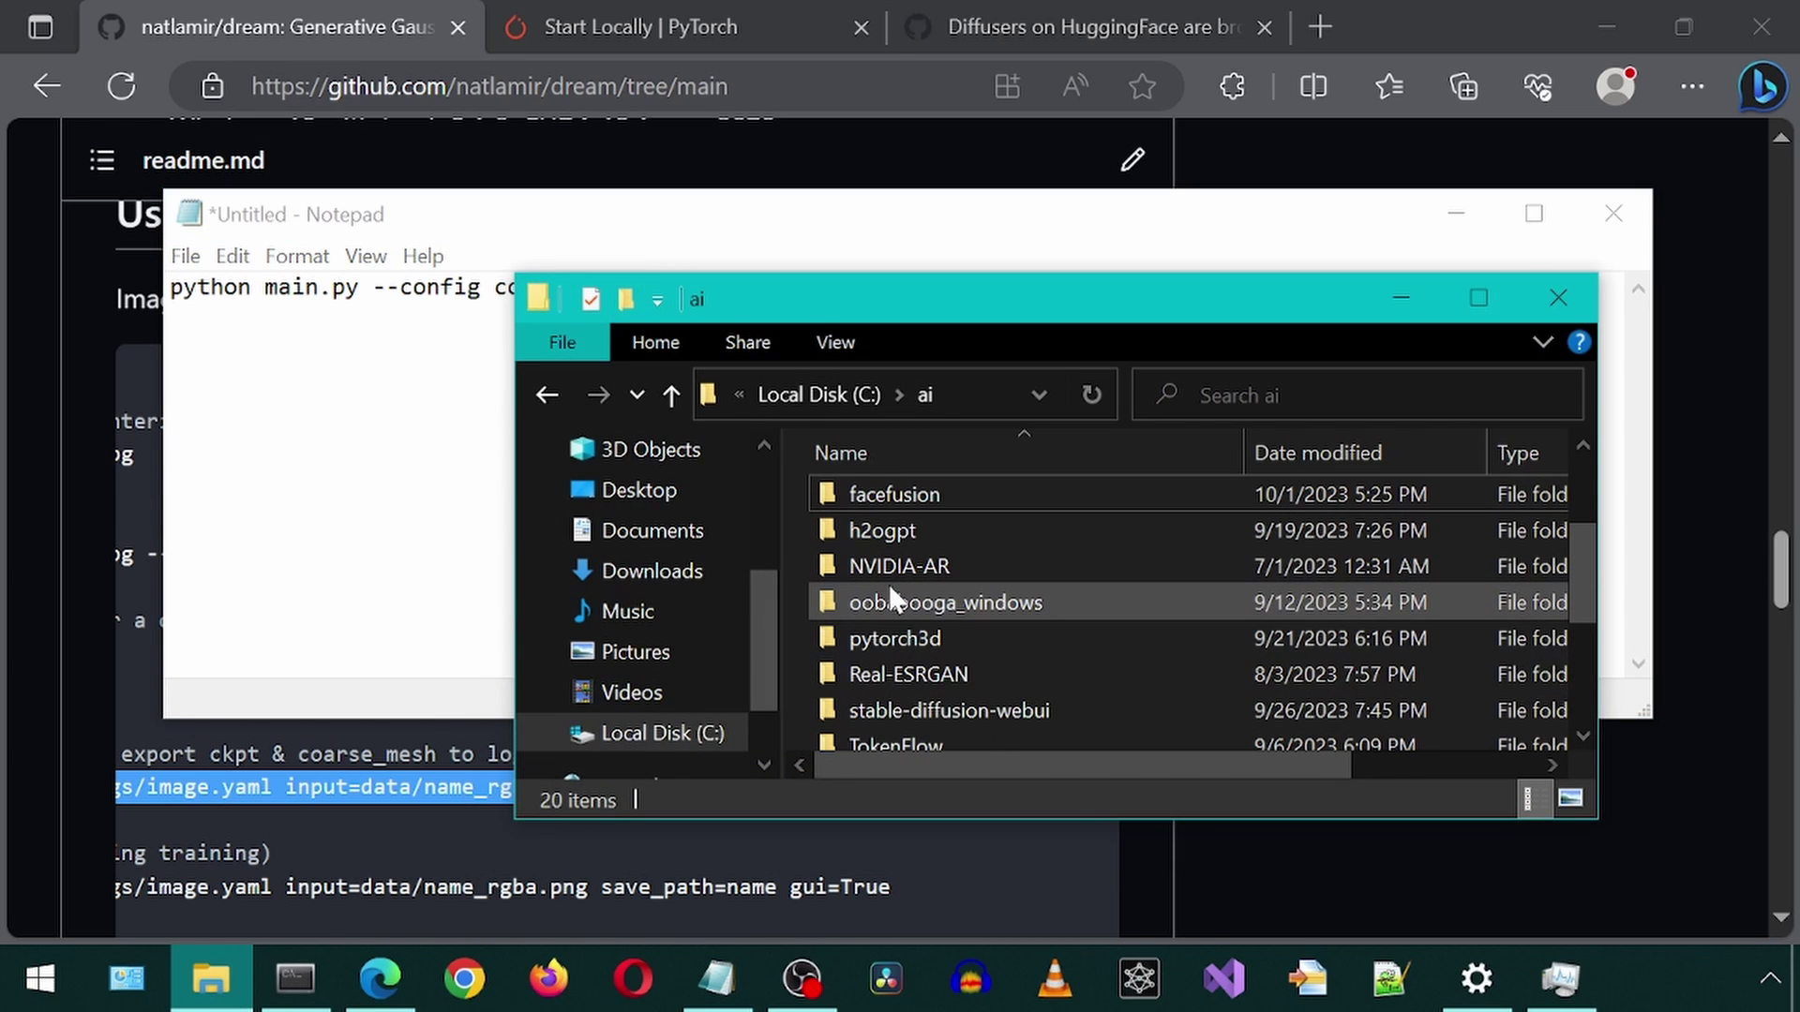
pyautogui.scroll(1, 913, 627)
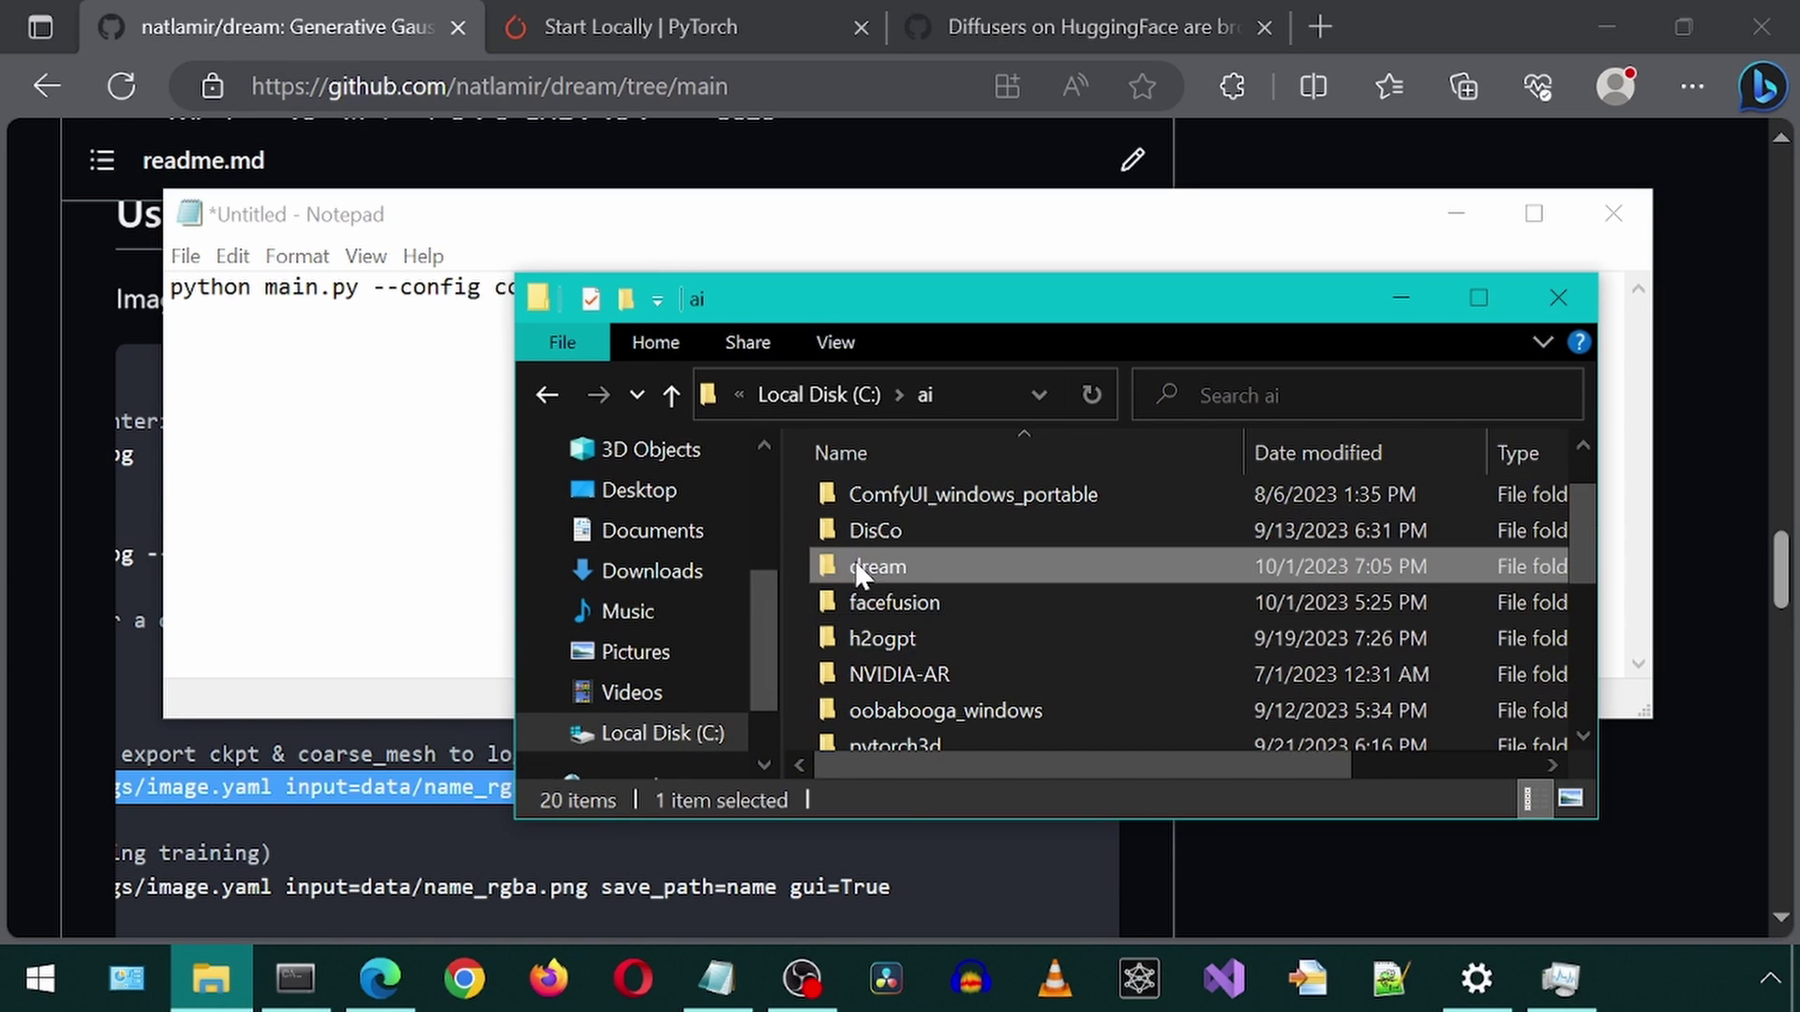
pyautogui.doubleClick(856, 562)
pyautogui.scroll(-1, 932, 611)
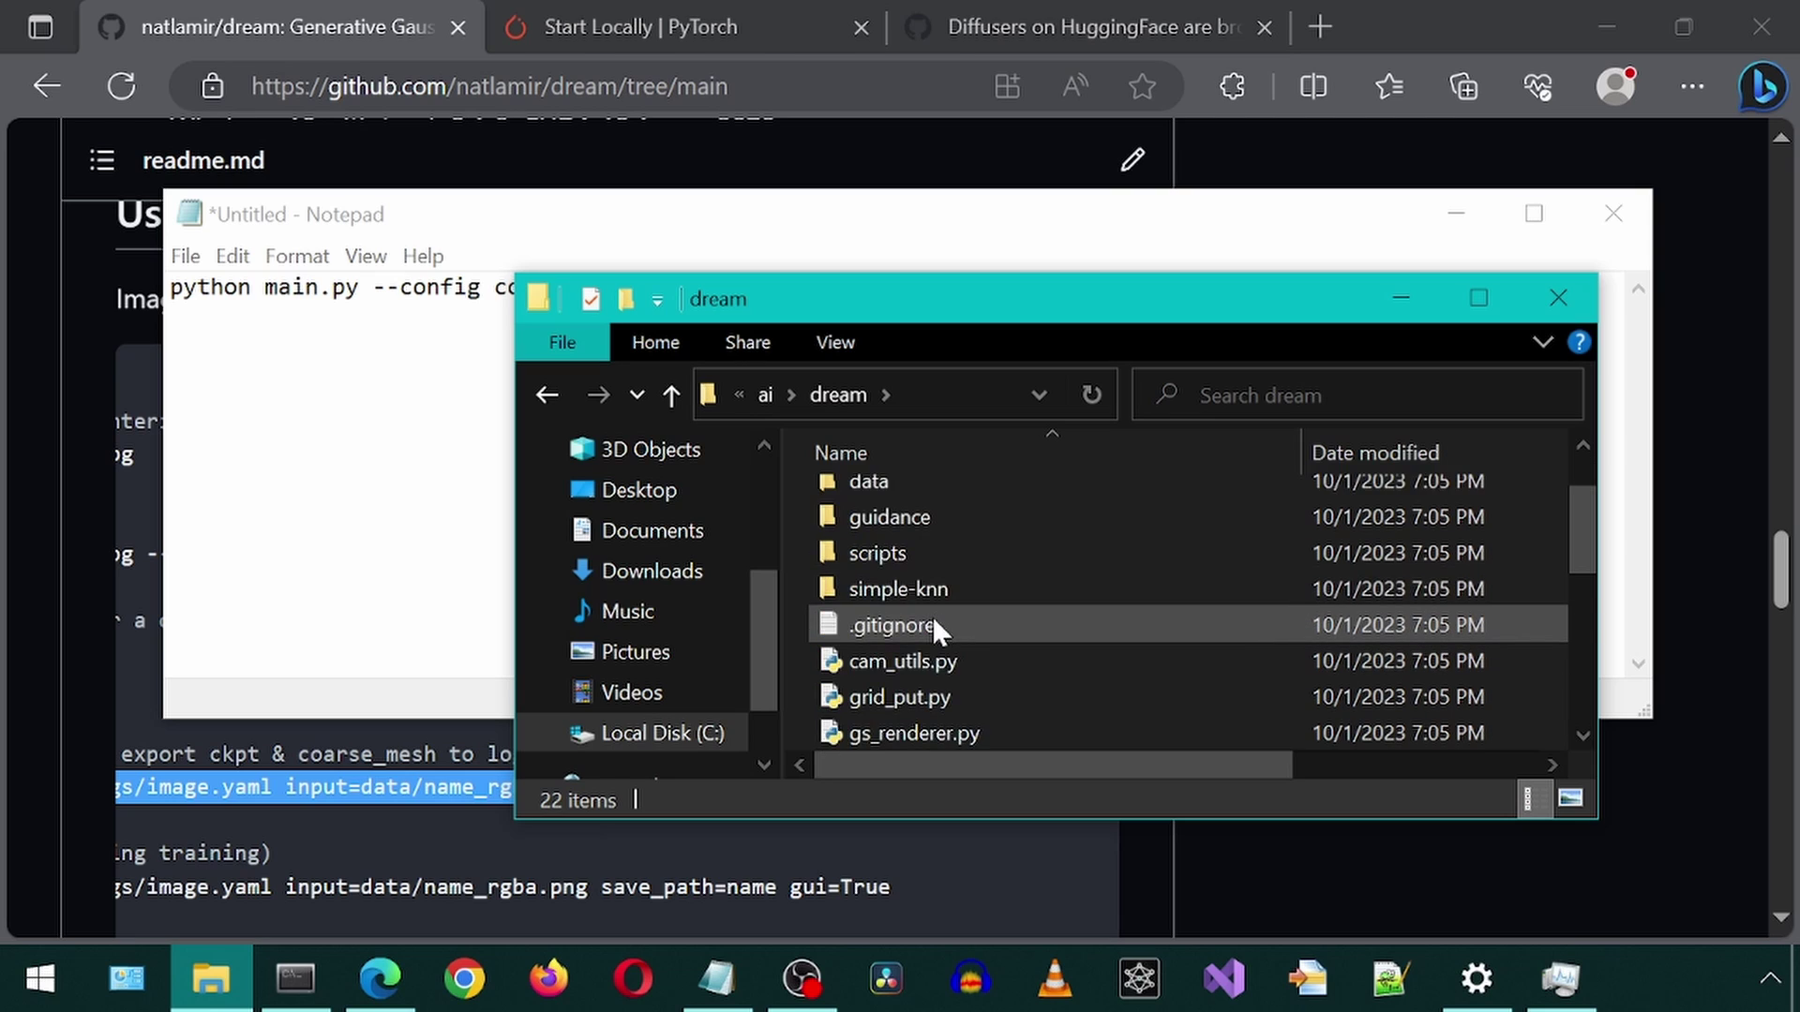
pyautogui.doubleClick(871, 481)
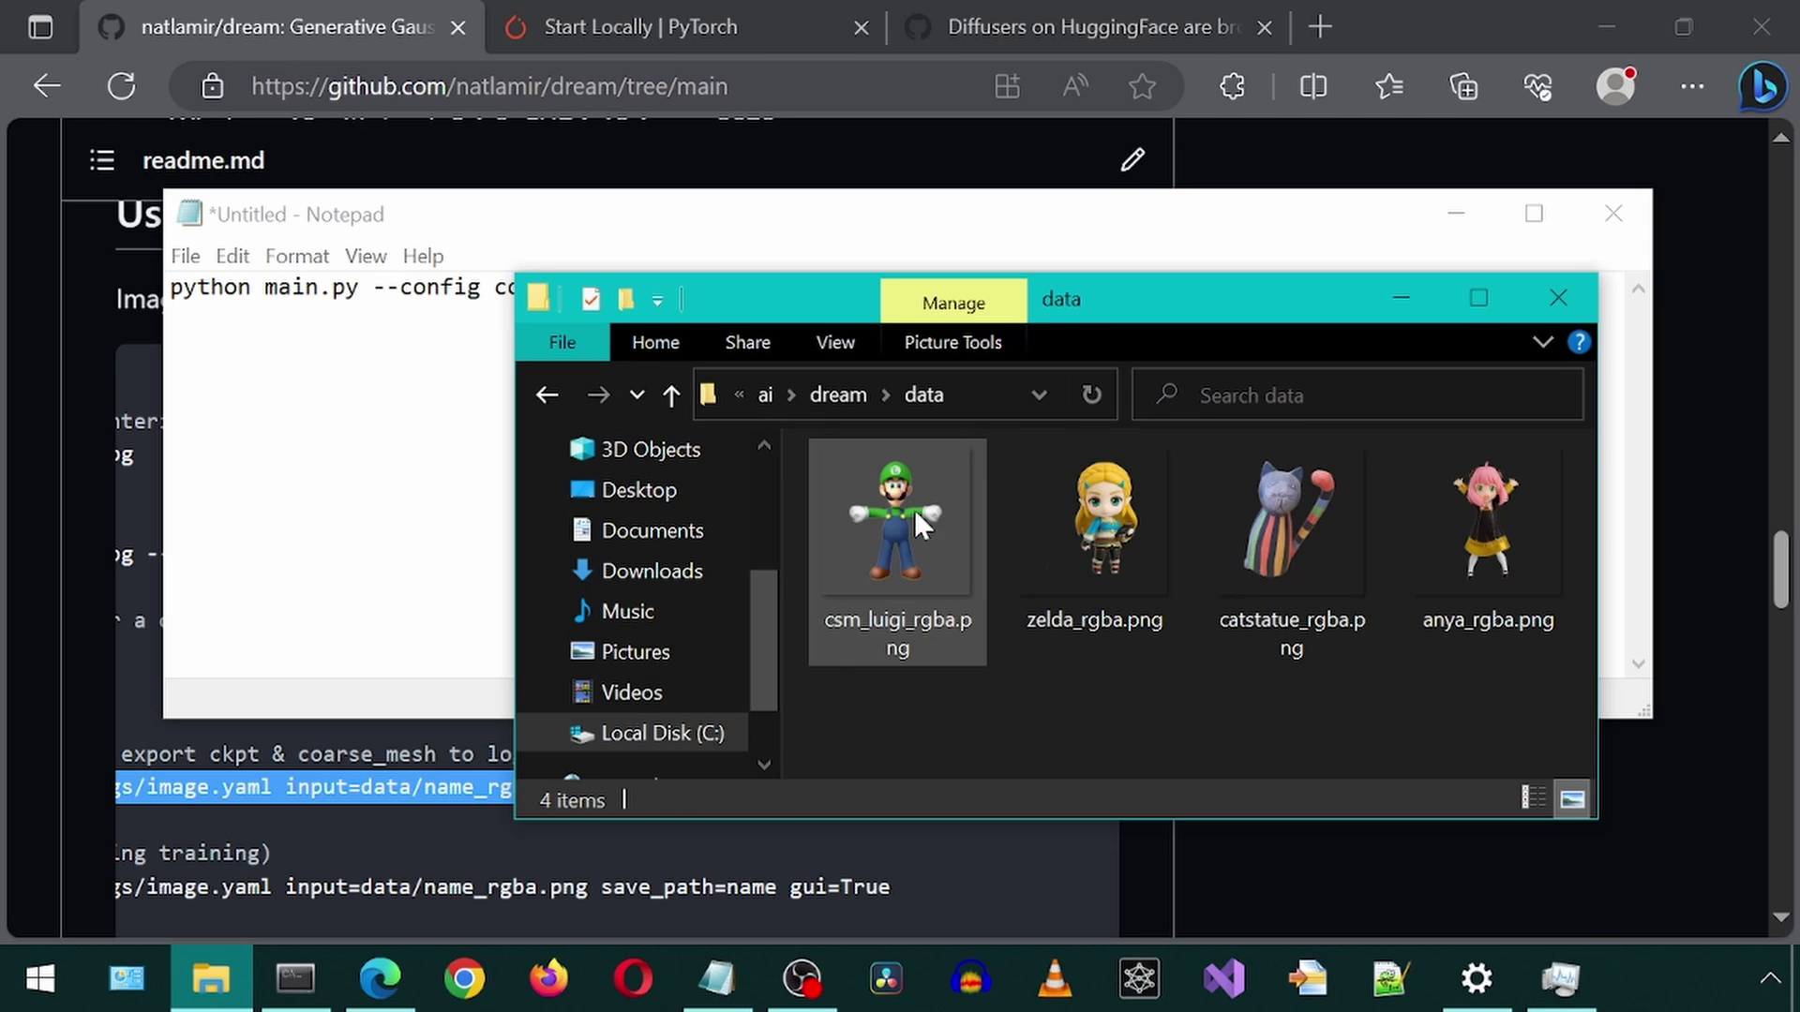
pyautogui.doubleClick(881, 532)
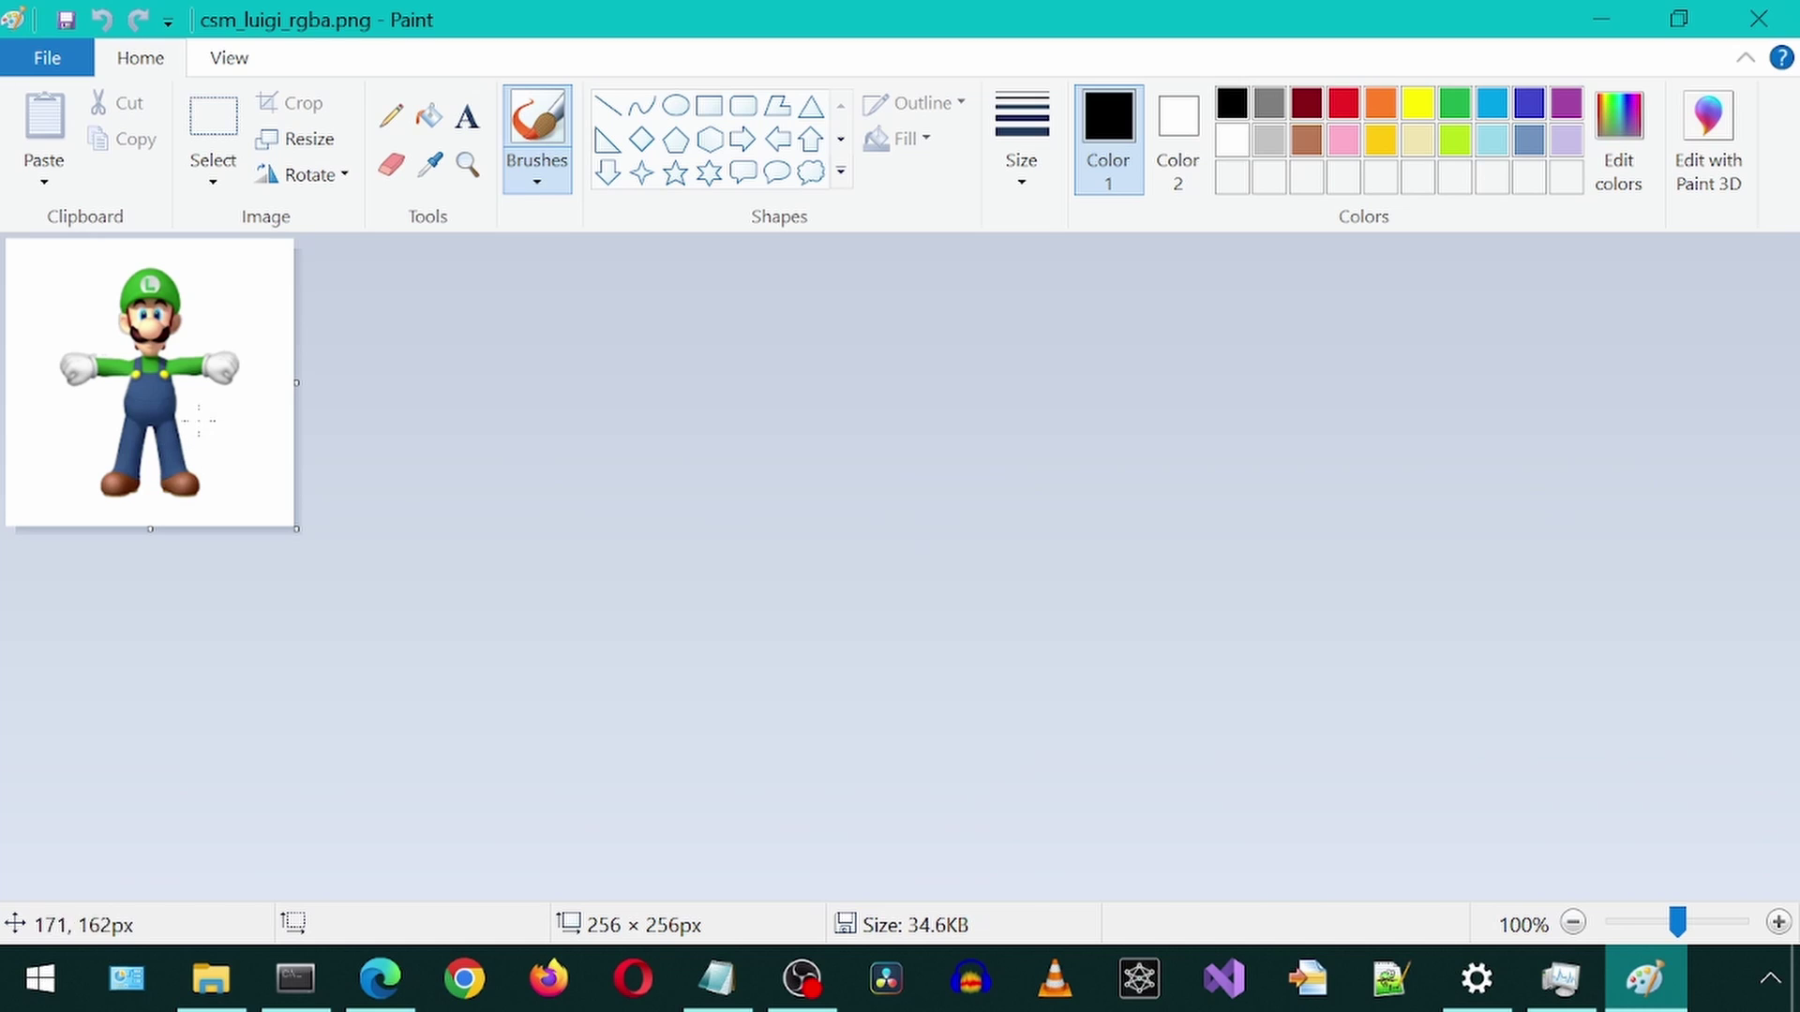
pyautogui.click(1759, 19)
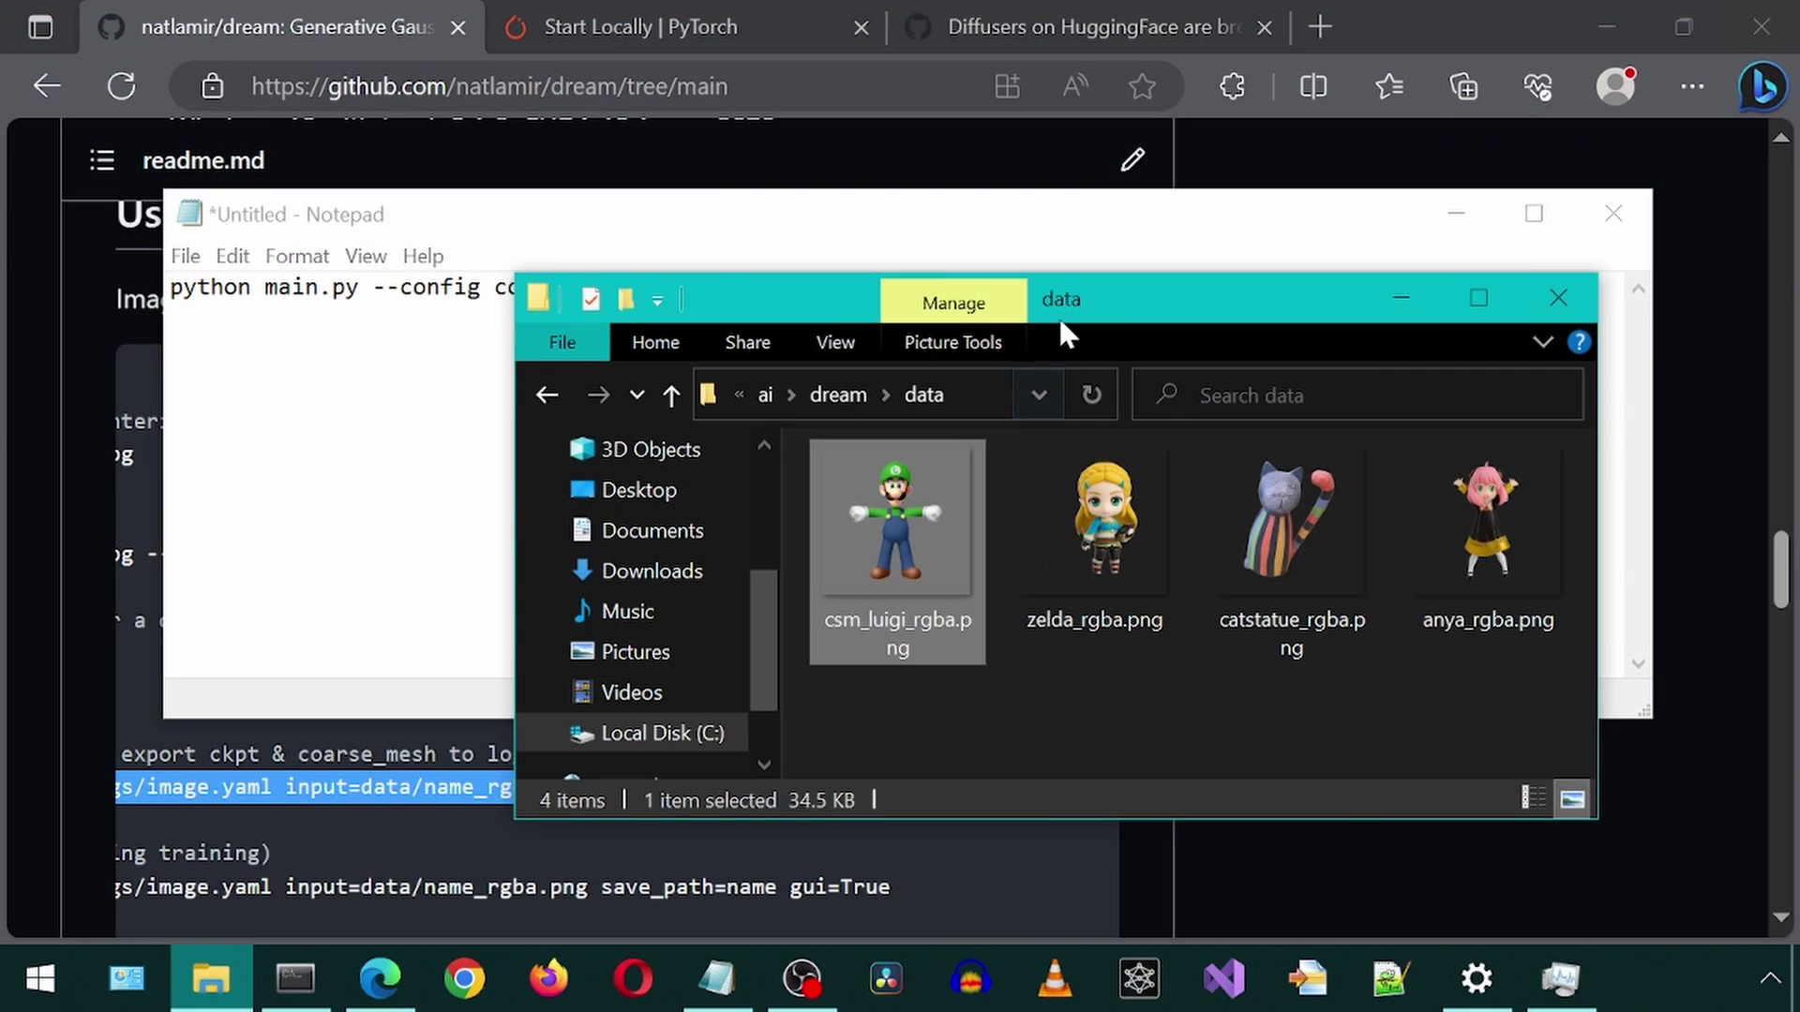
# Step: Copy the file name csm_luigi_rgba from File Explorer
pyautogui.moveTo(1061, 321); pyautogui.dragTo(1189, 355)
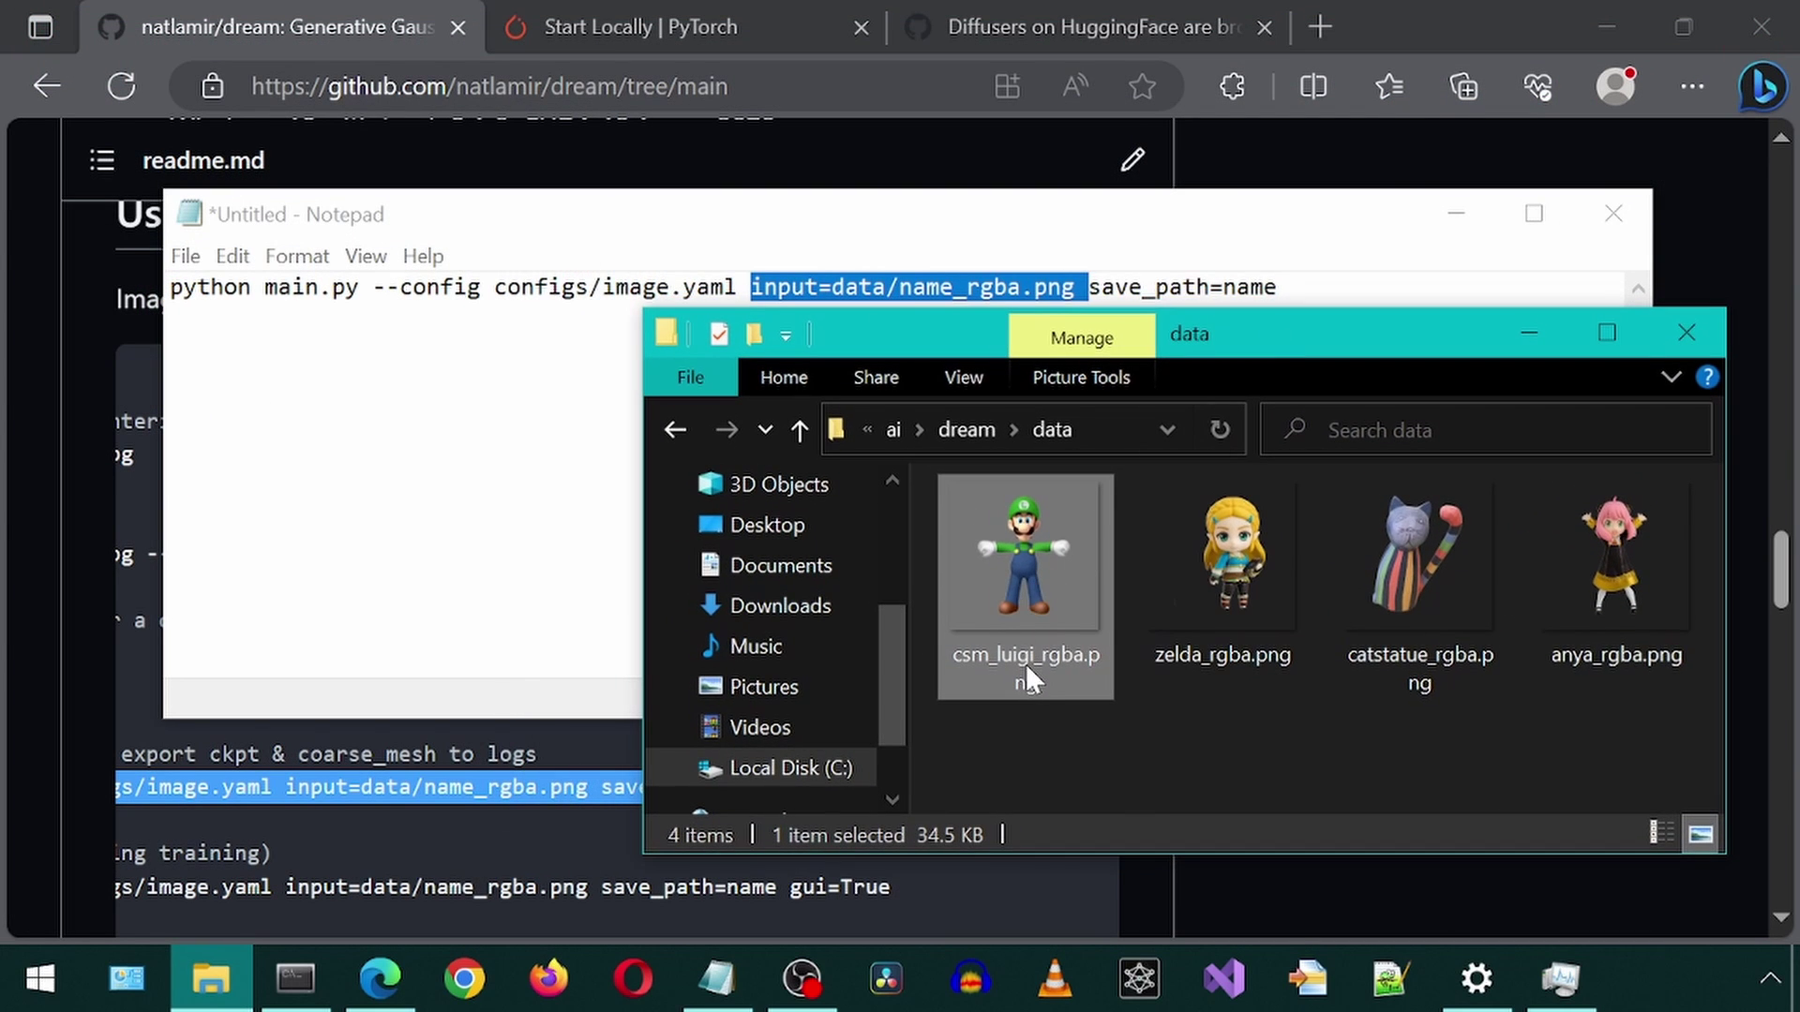
pyautogui.click(1026, 661)
pyautogui.rightClick(1024, 664)
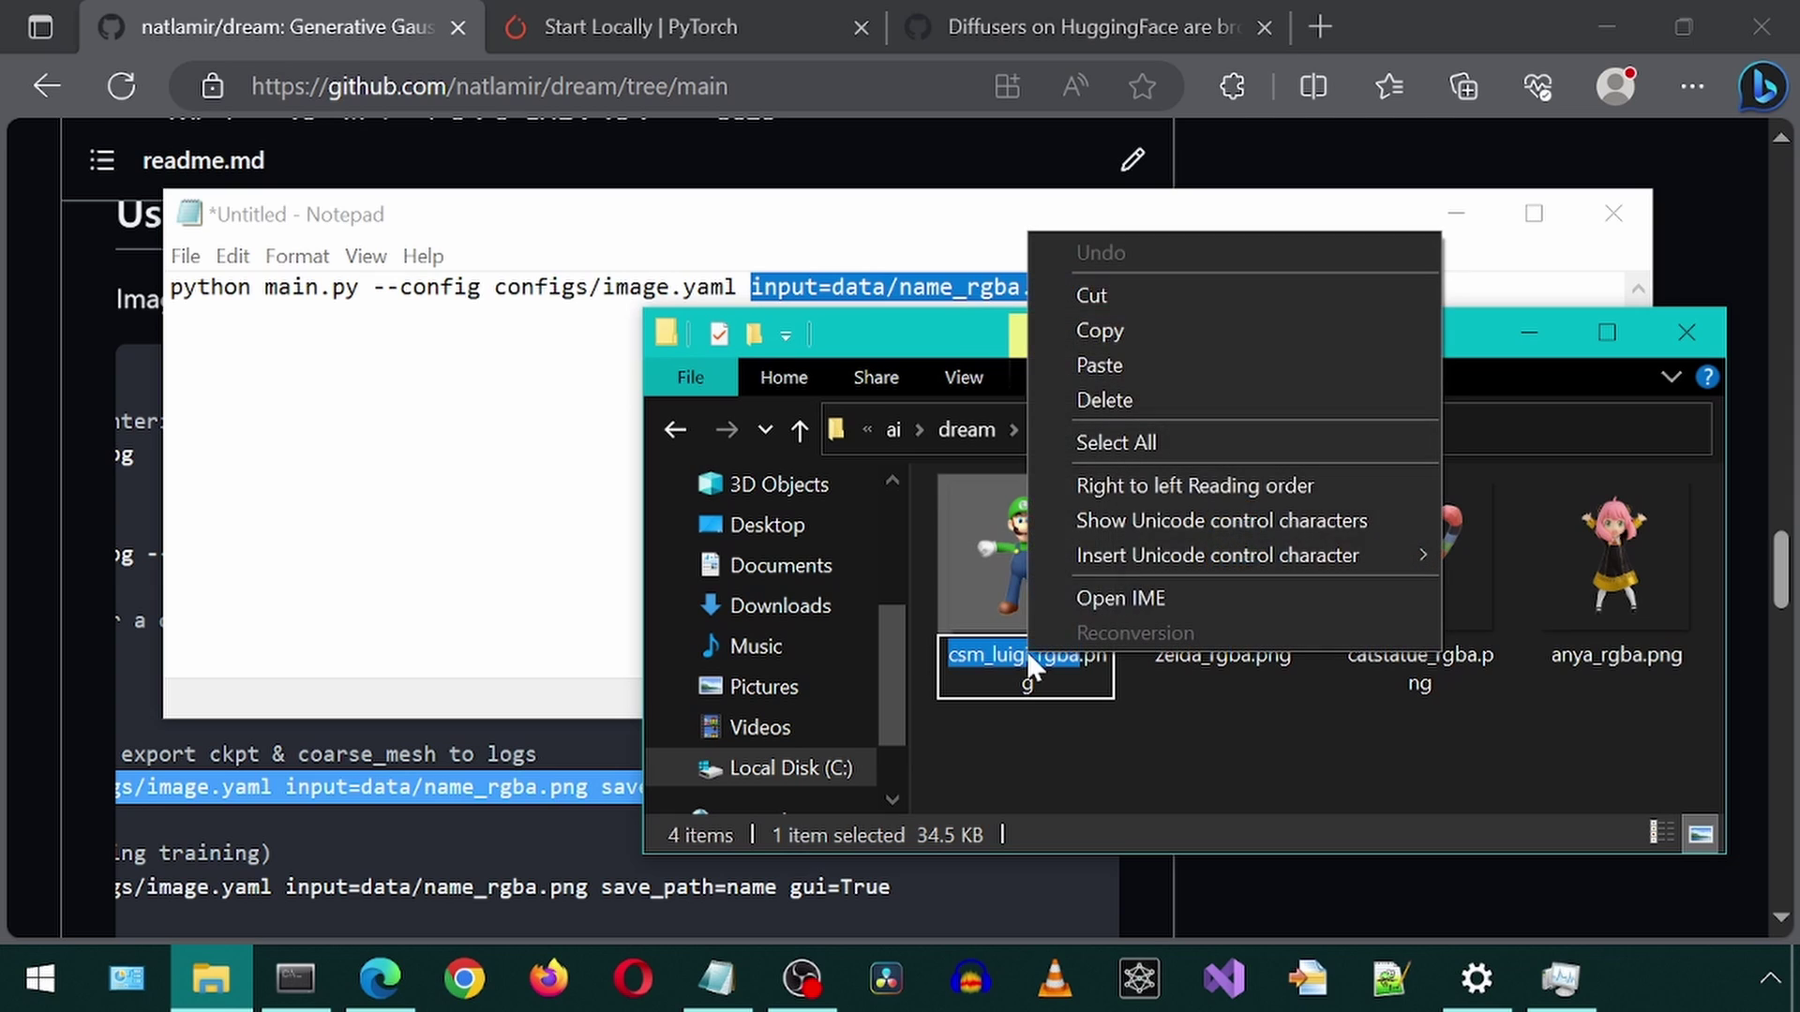
pyautogui.click(1151, 330)
# Step: Replace name_rgba in the Notepad command with csm_luigi_rgba
pyautogui.click(956, 287)
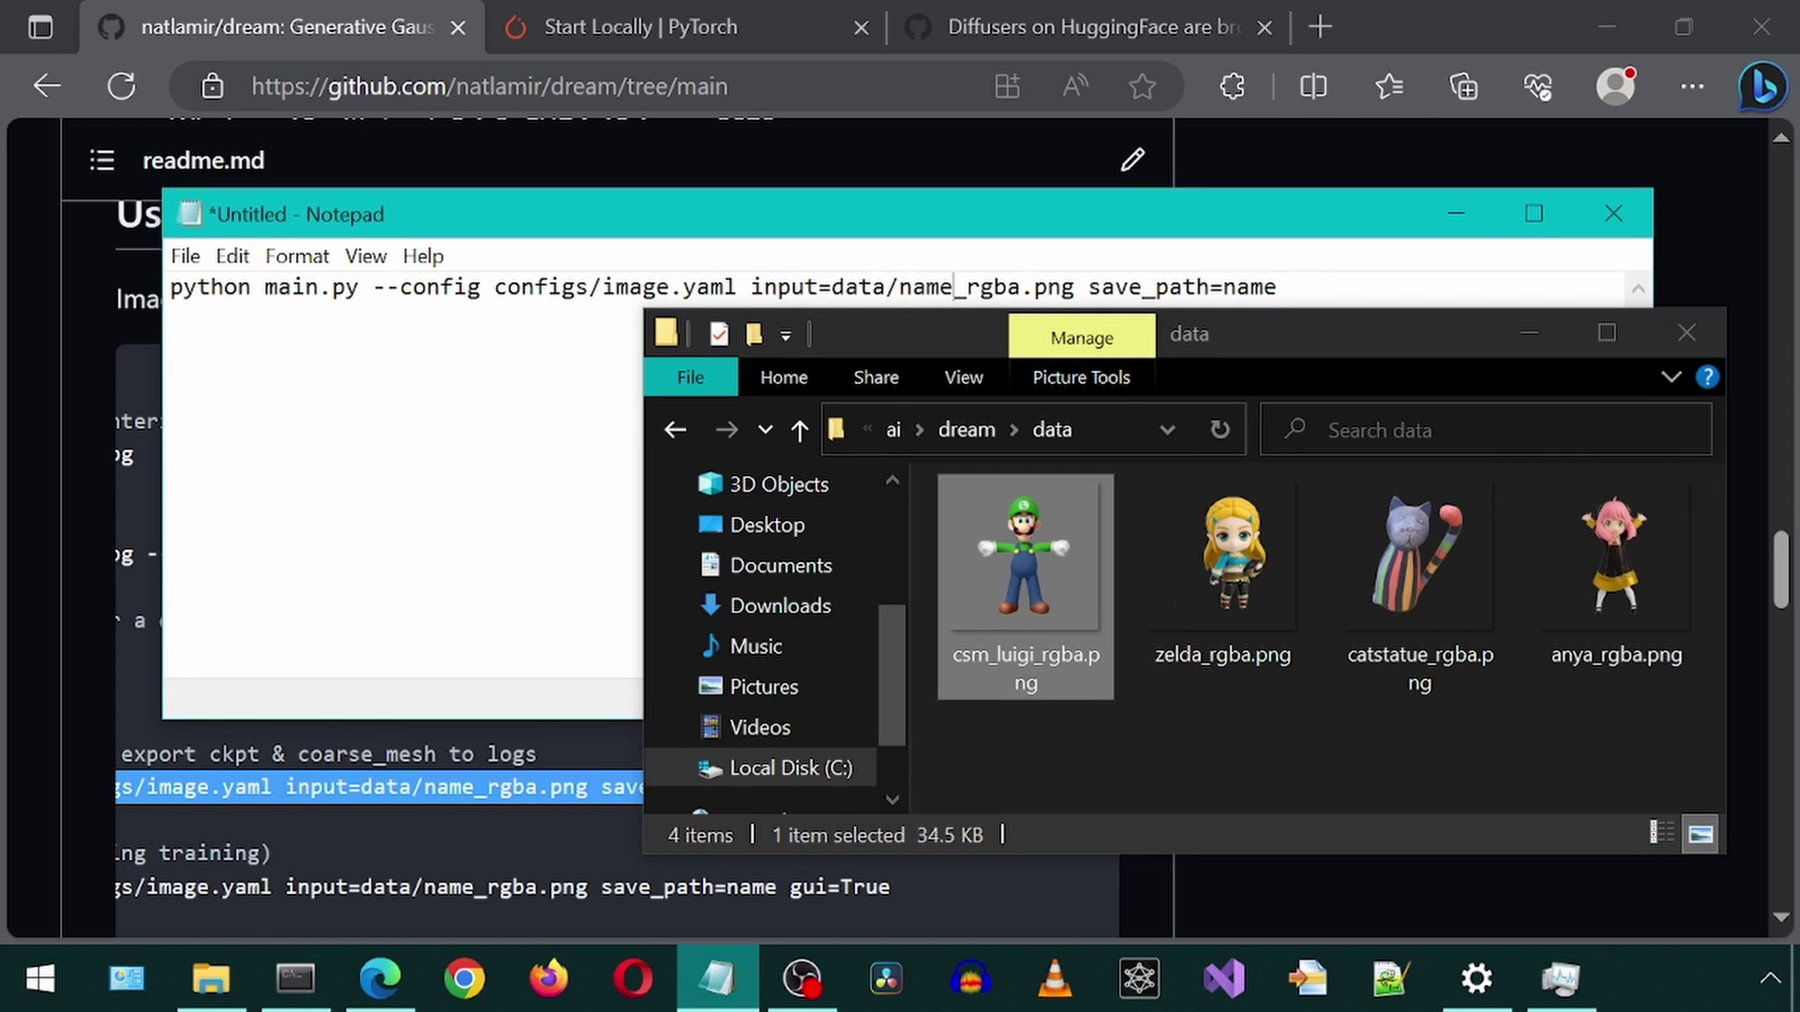
pyautogui.moveTo(899, 286); pyautogui.dragTo(967, 287)
pyautogui.moveTo(970, 212); pyautogui.dragTo(911, 169)
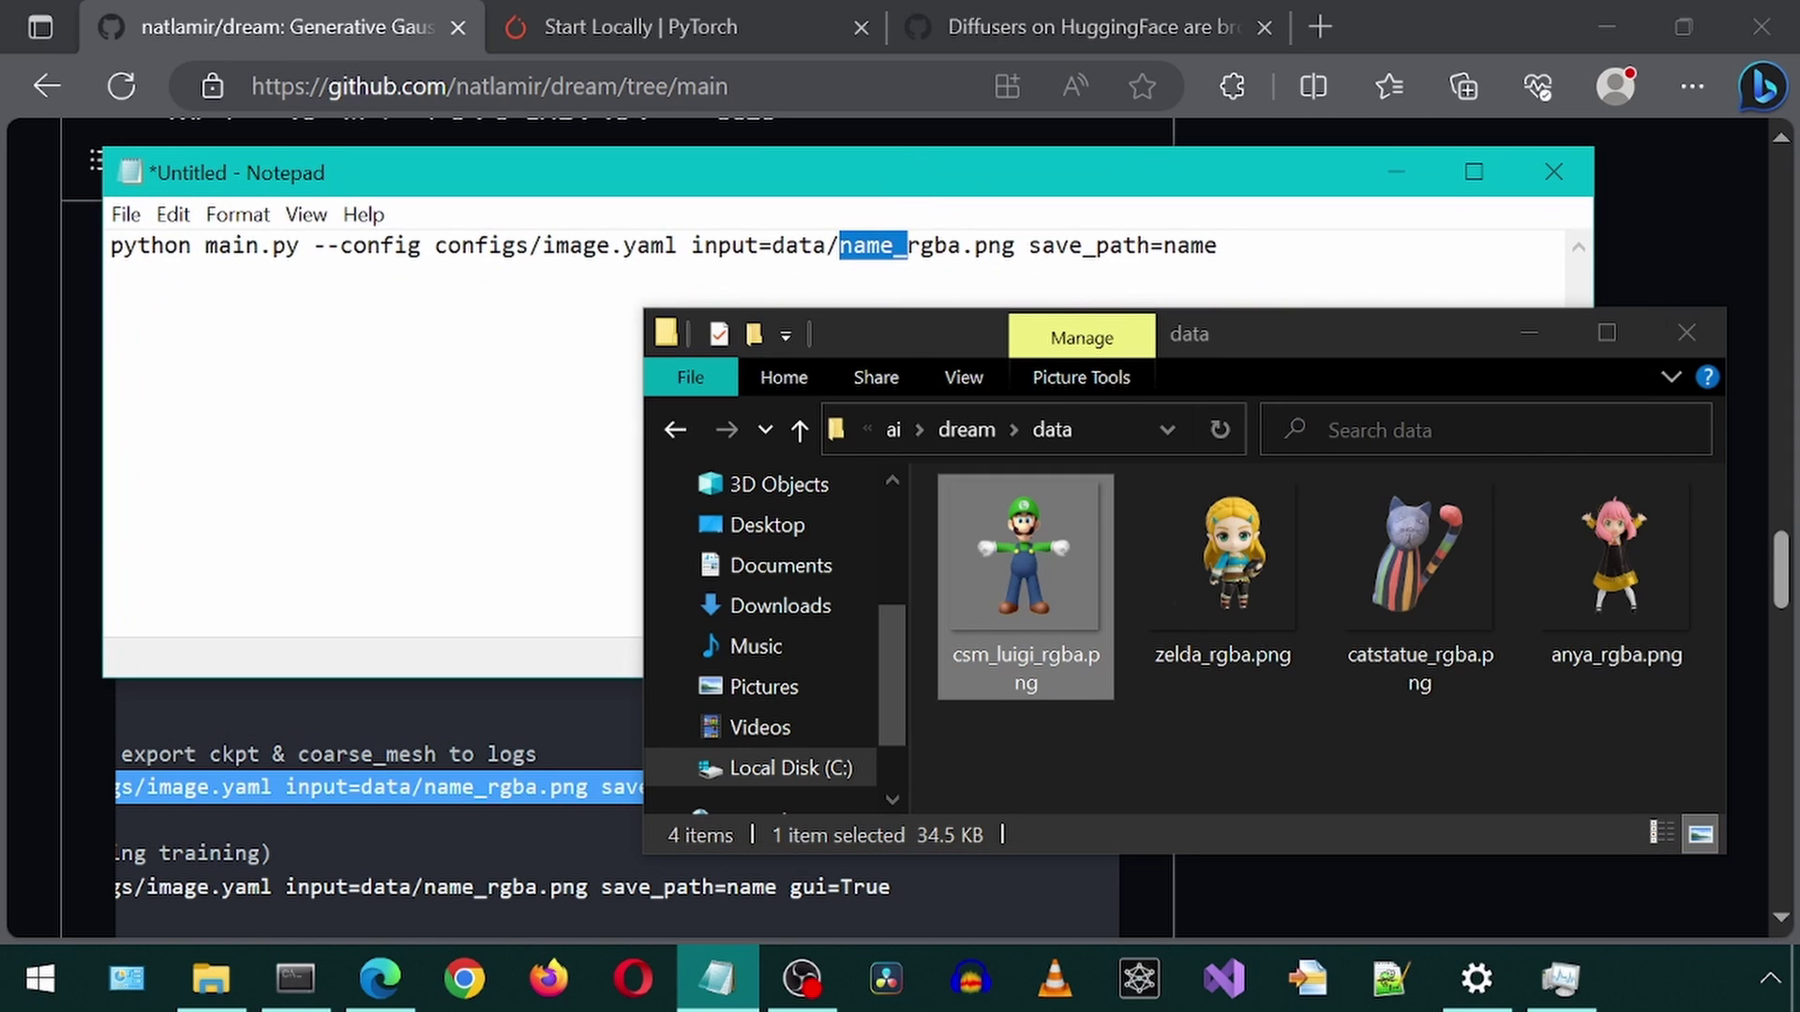
pyautogui.moveTo(896, 328); pyautogui.dragTo(774, 346)
pyautogui.click(907, 245)
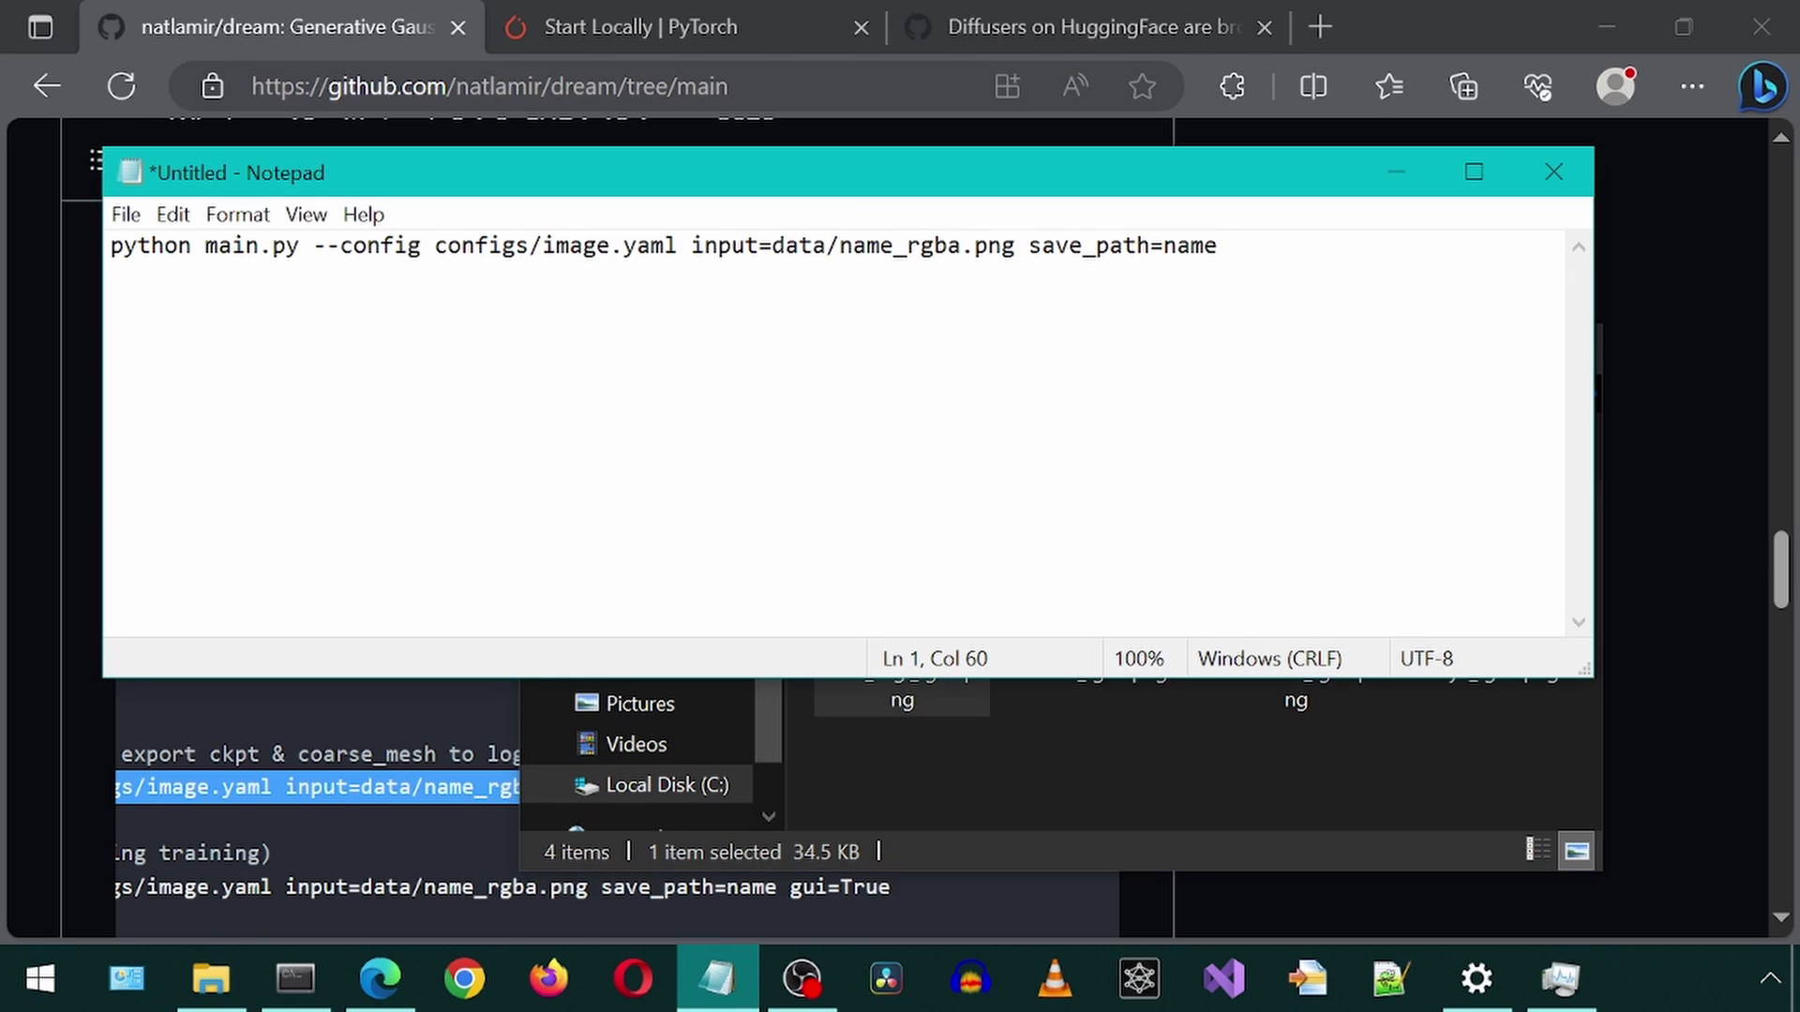
pyautogui.moveTo(840, 246); pyautogui.dragTo(948, 245)
pyautogui.rightClick(935, 245)
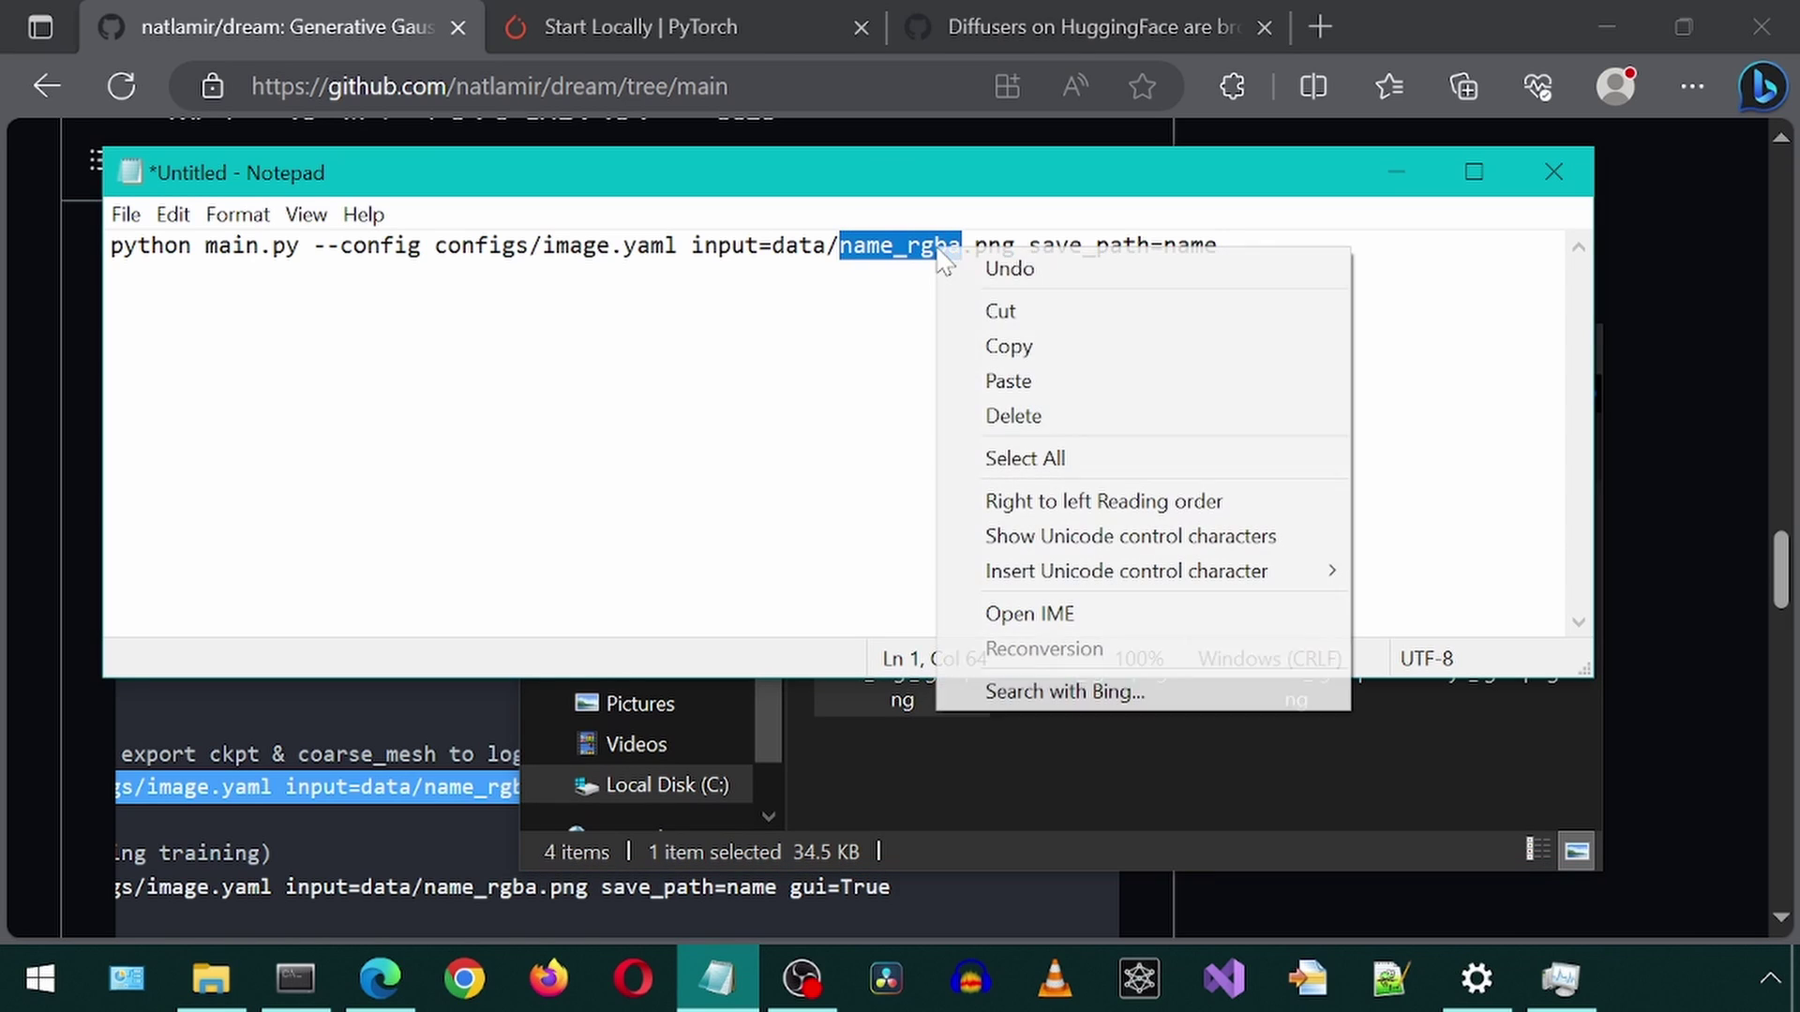
pyautogui.click(1003, 378)
# Step: Set save_path to luigi and paste the finished command into Anaconda Prompt
pyautogui.moveTo(1231, 245); pyautogui.dragTo(1285, 245)
pyautogui.write('luigi')
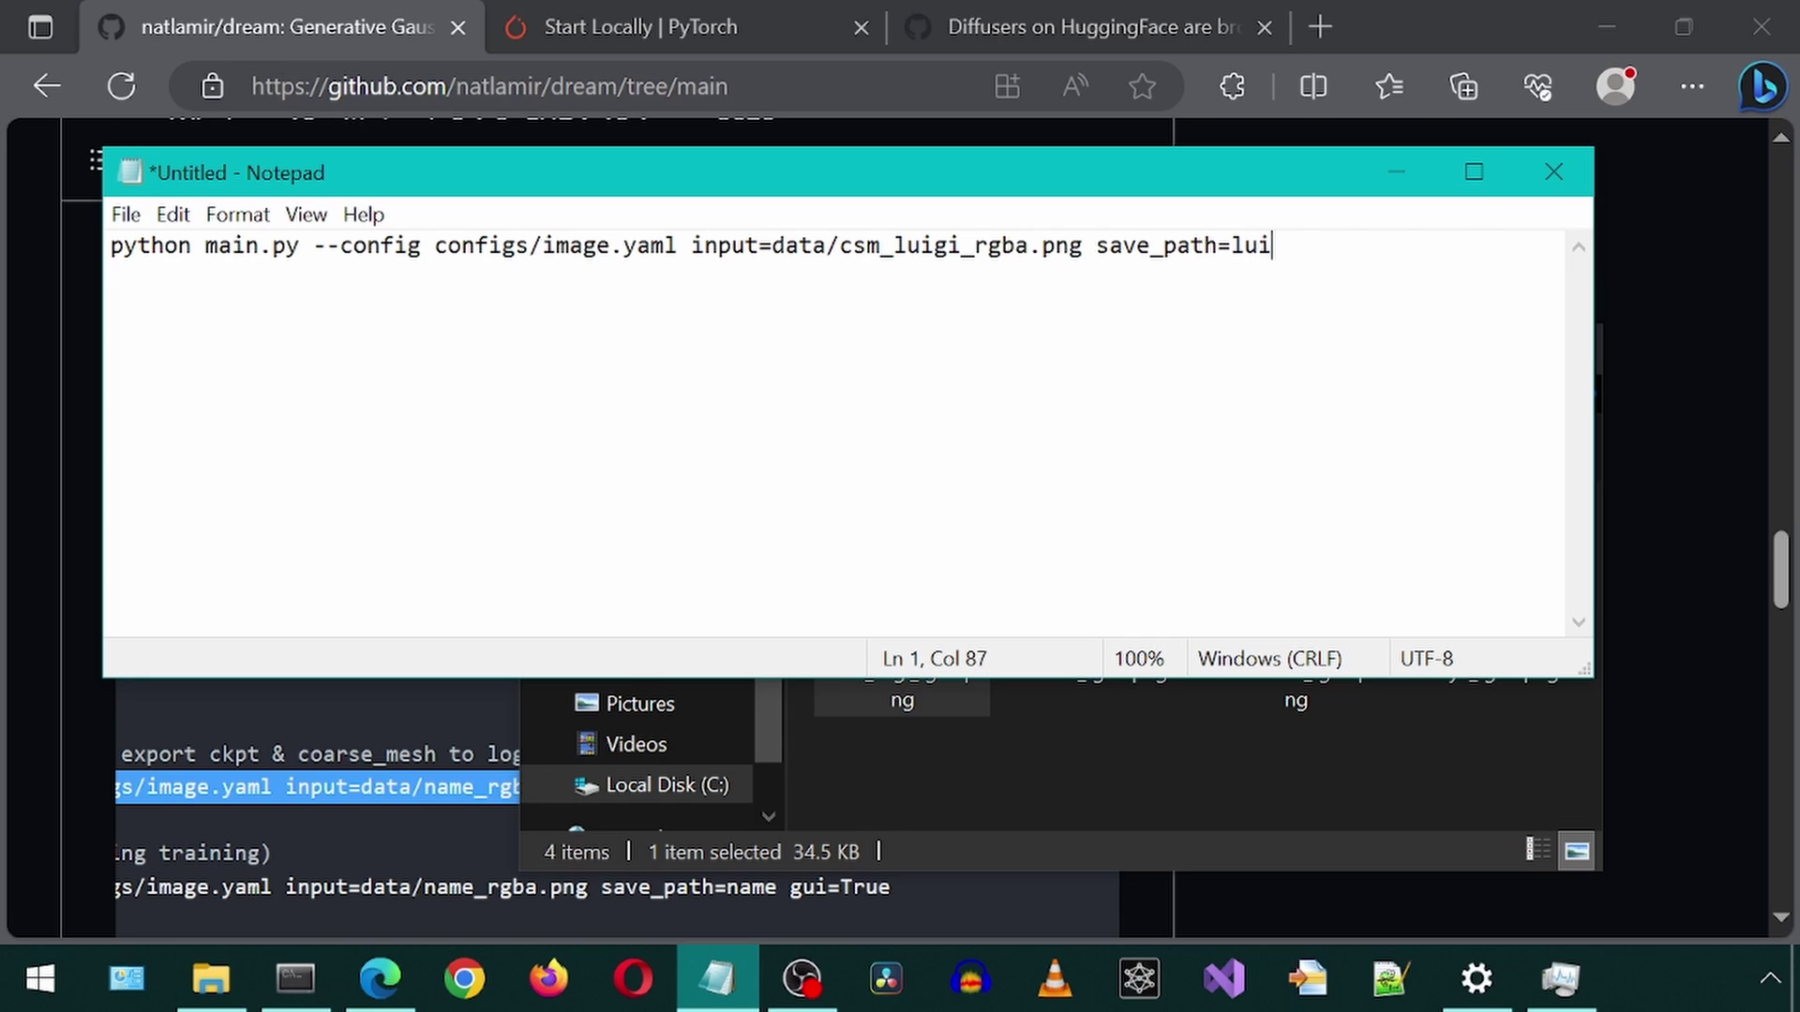
pyautogui.hotkey('ctrl', 'a')
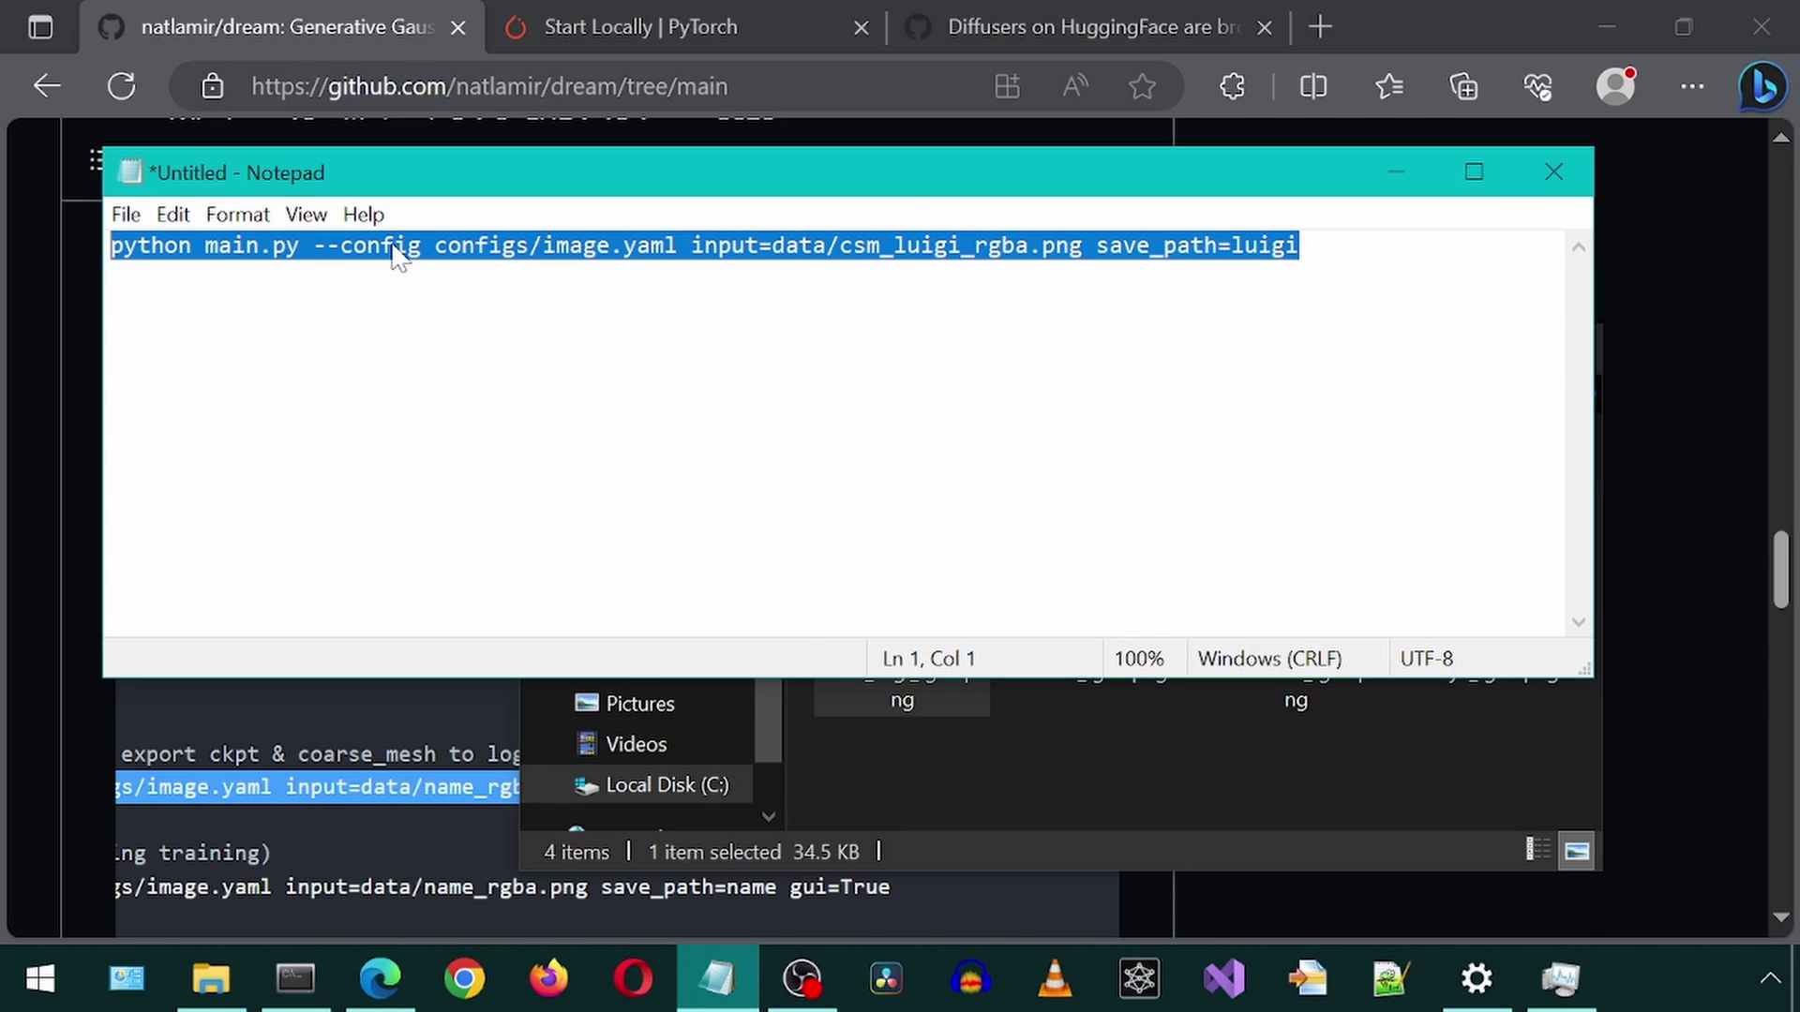
pyautogui.rightClick(397, 258)
pyautogui.click(441, 345)
pyautogui.click(292, 978)
pyautogui.rightClick(699, 668)
# Step: Run the Luigi image-to-3D command, producing logs/luigi_model.ply and logs/luigi_mesh.obj
pyautogui.press('Return')
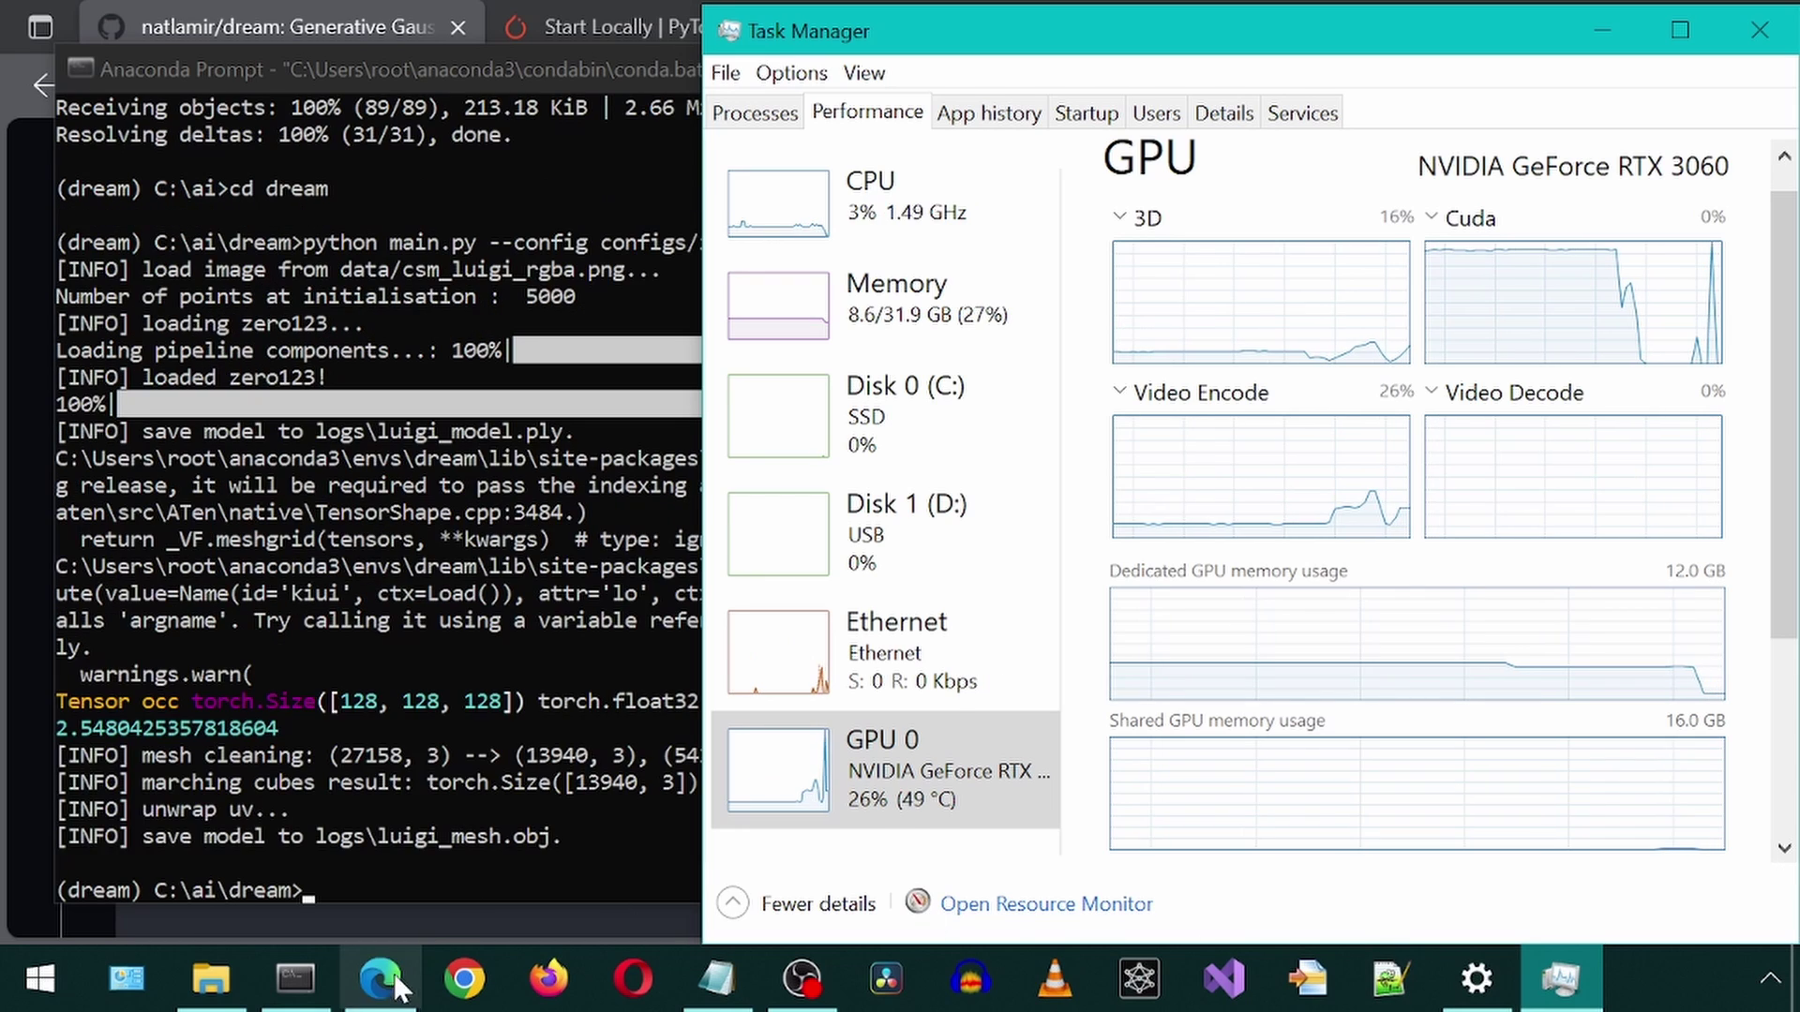
# Step: Open luigi_mesh.obj from dream\logs in 3D Viewer, then rotate and zoom it
pyautogui.click(225, 995)
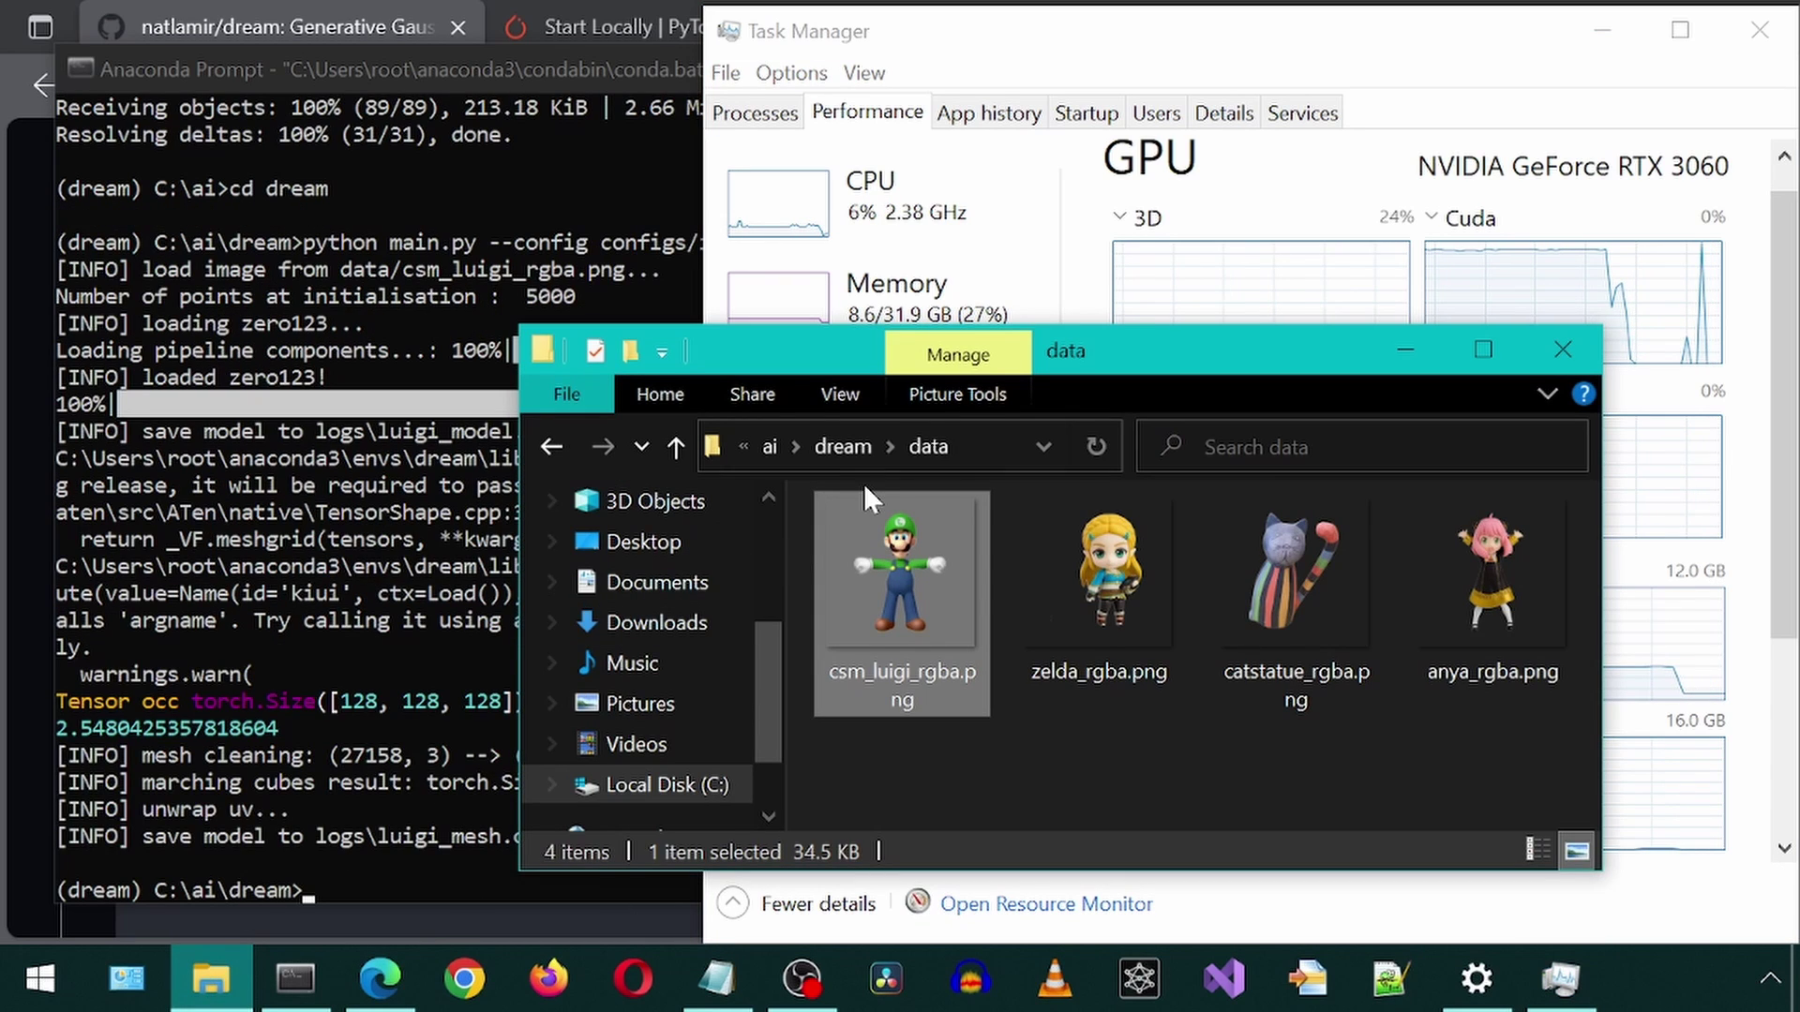
pyautogui.click(847, 446)
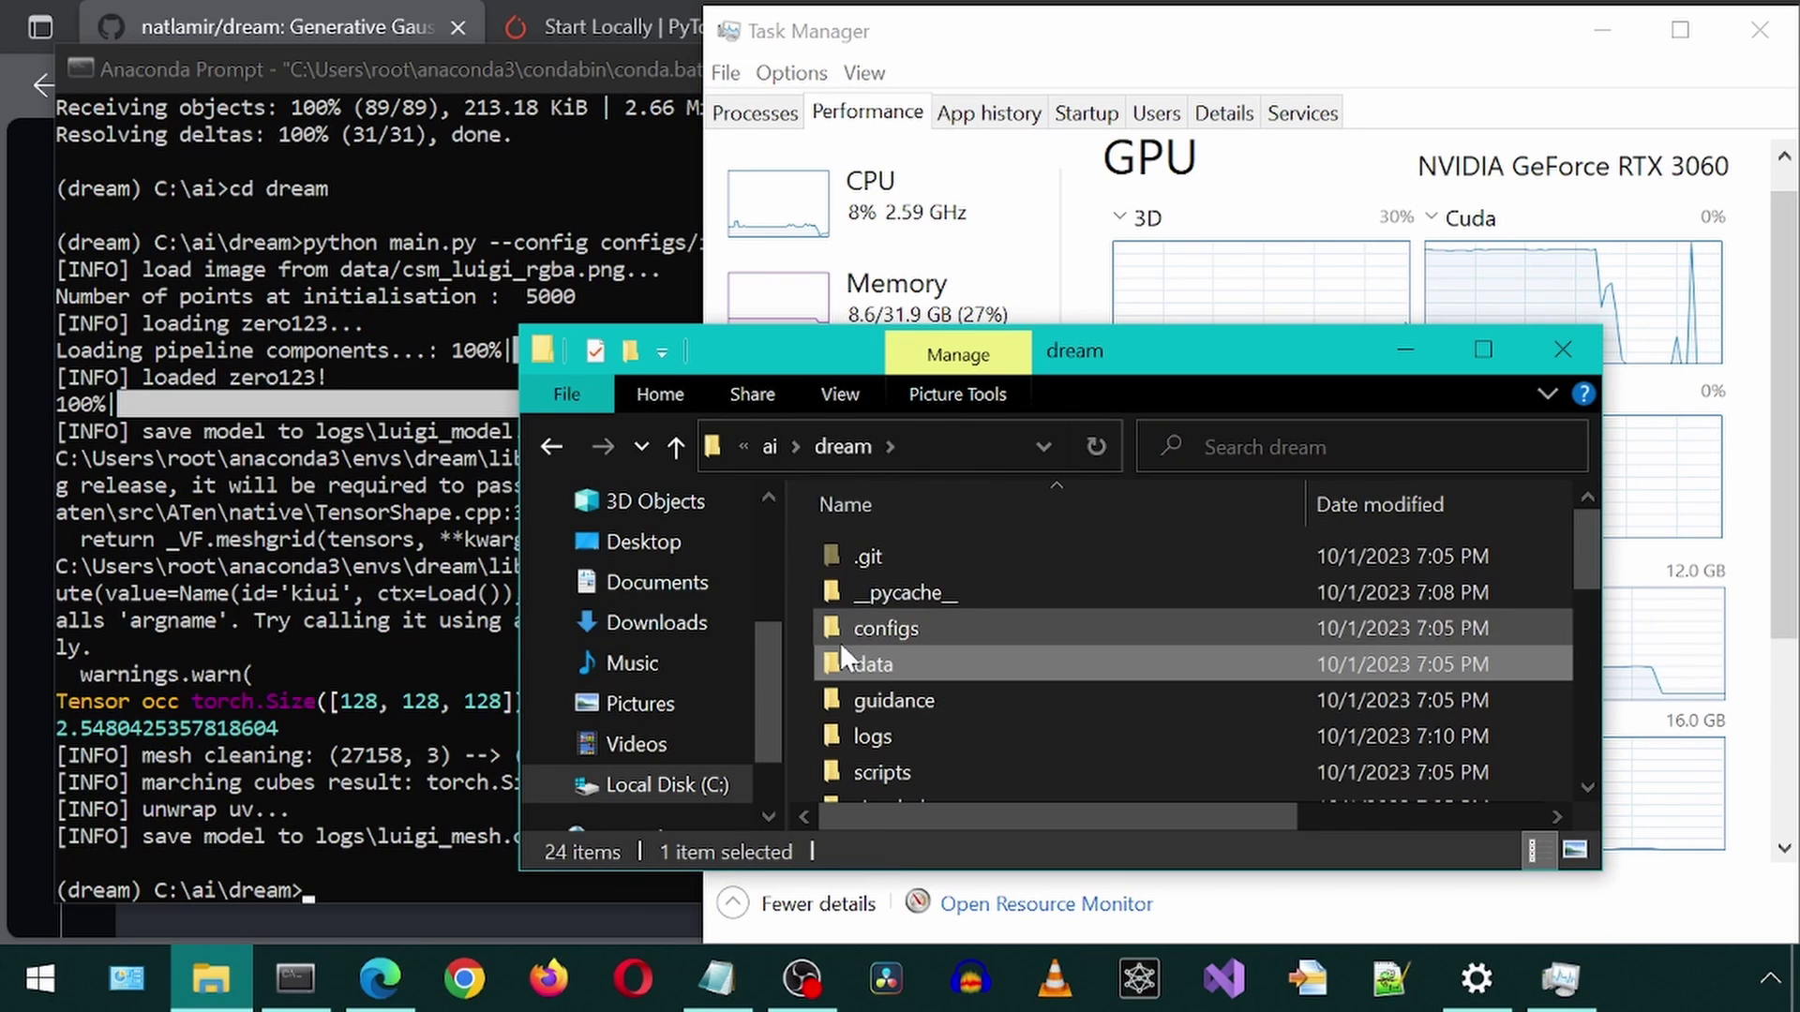
pyautogui.click(830, 741)
pyautogui.doubleClick(831, 741)
pyautogui.doubleClick(834, 589)
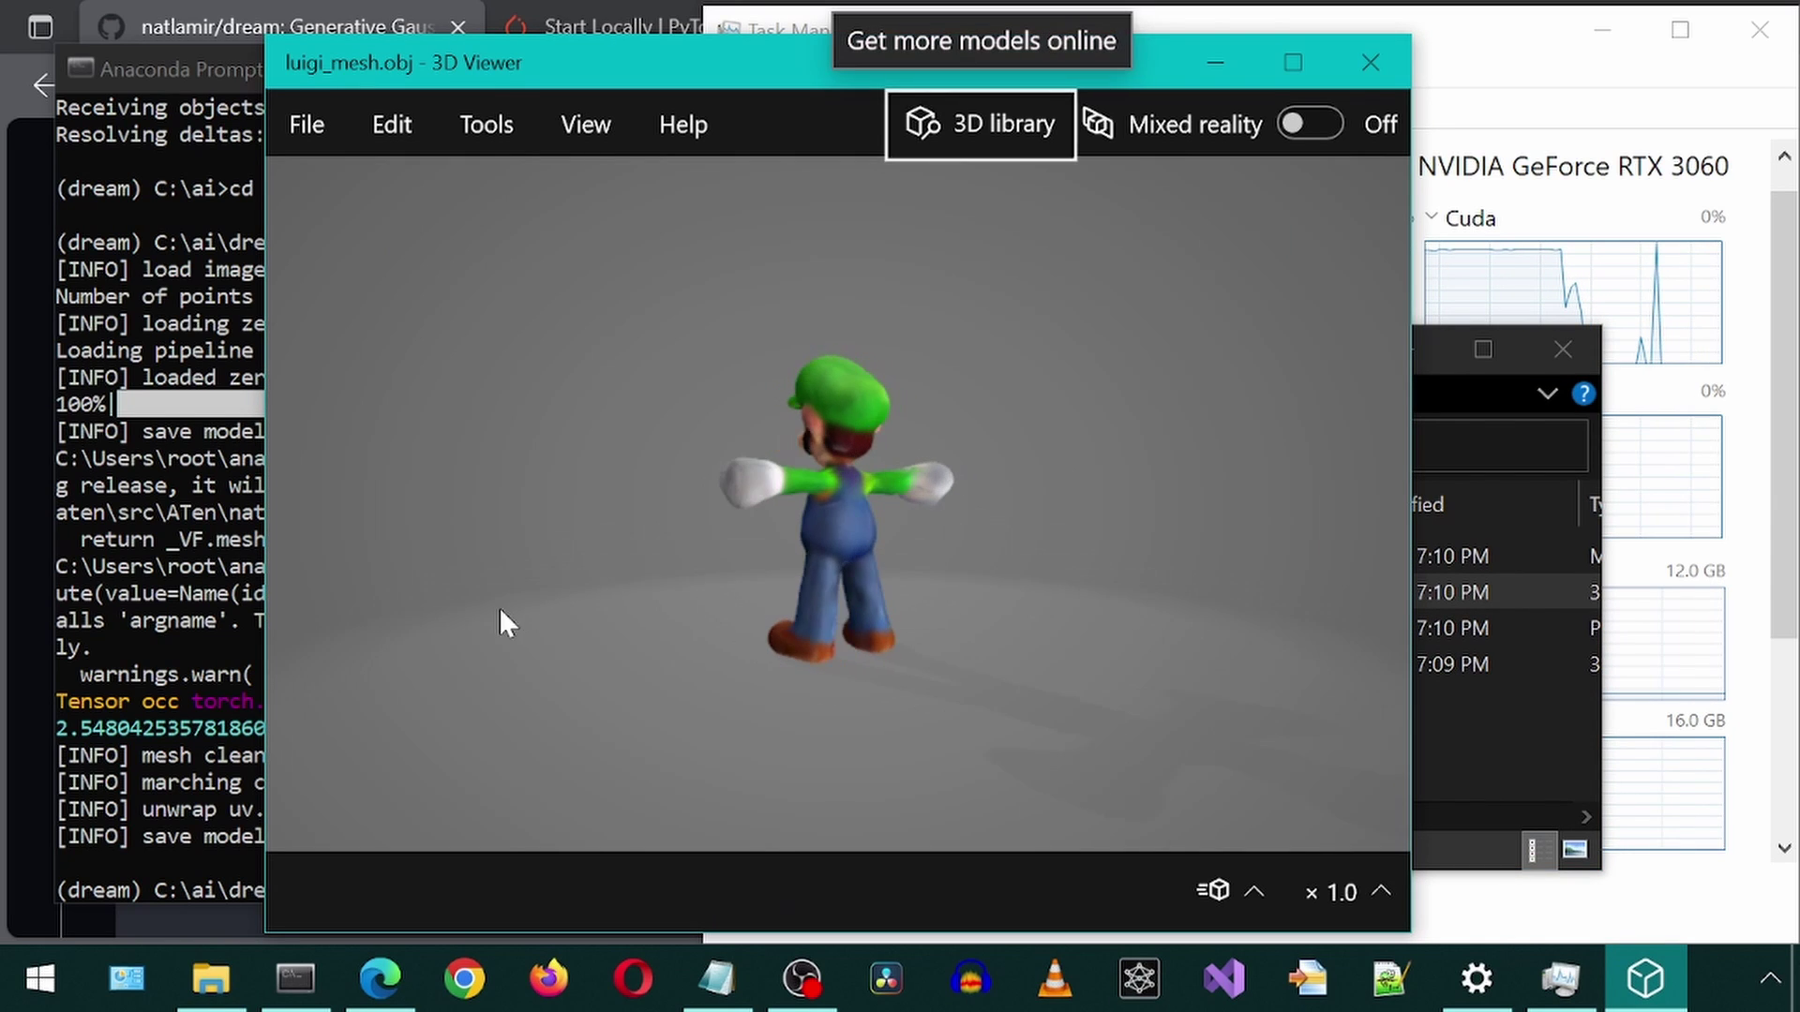
pyautogui.moveTo(499, 606); pyautogui.dragTo(334, 522)
pyautogui.scroll(5, 818, 481)
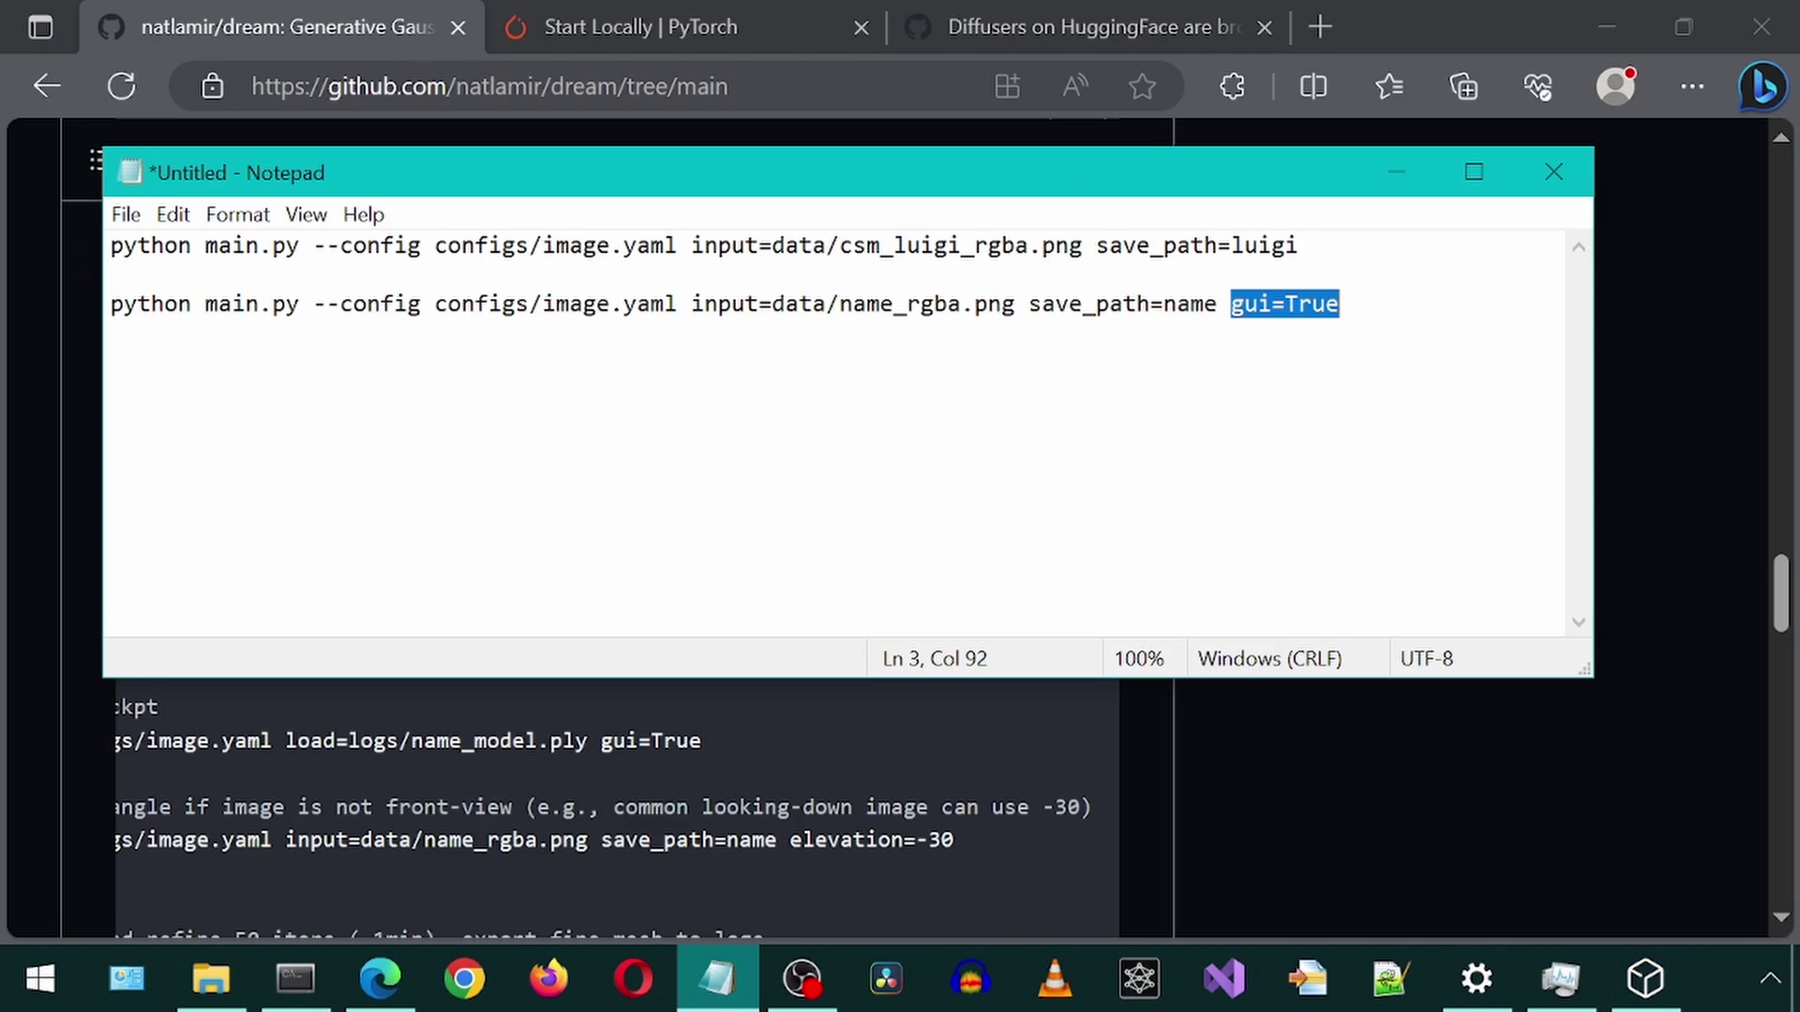
# Step: Append gui=True to the Luigi command and paste it into Anaconda Prompt
pyautogui.click(1299, 246)
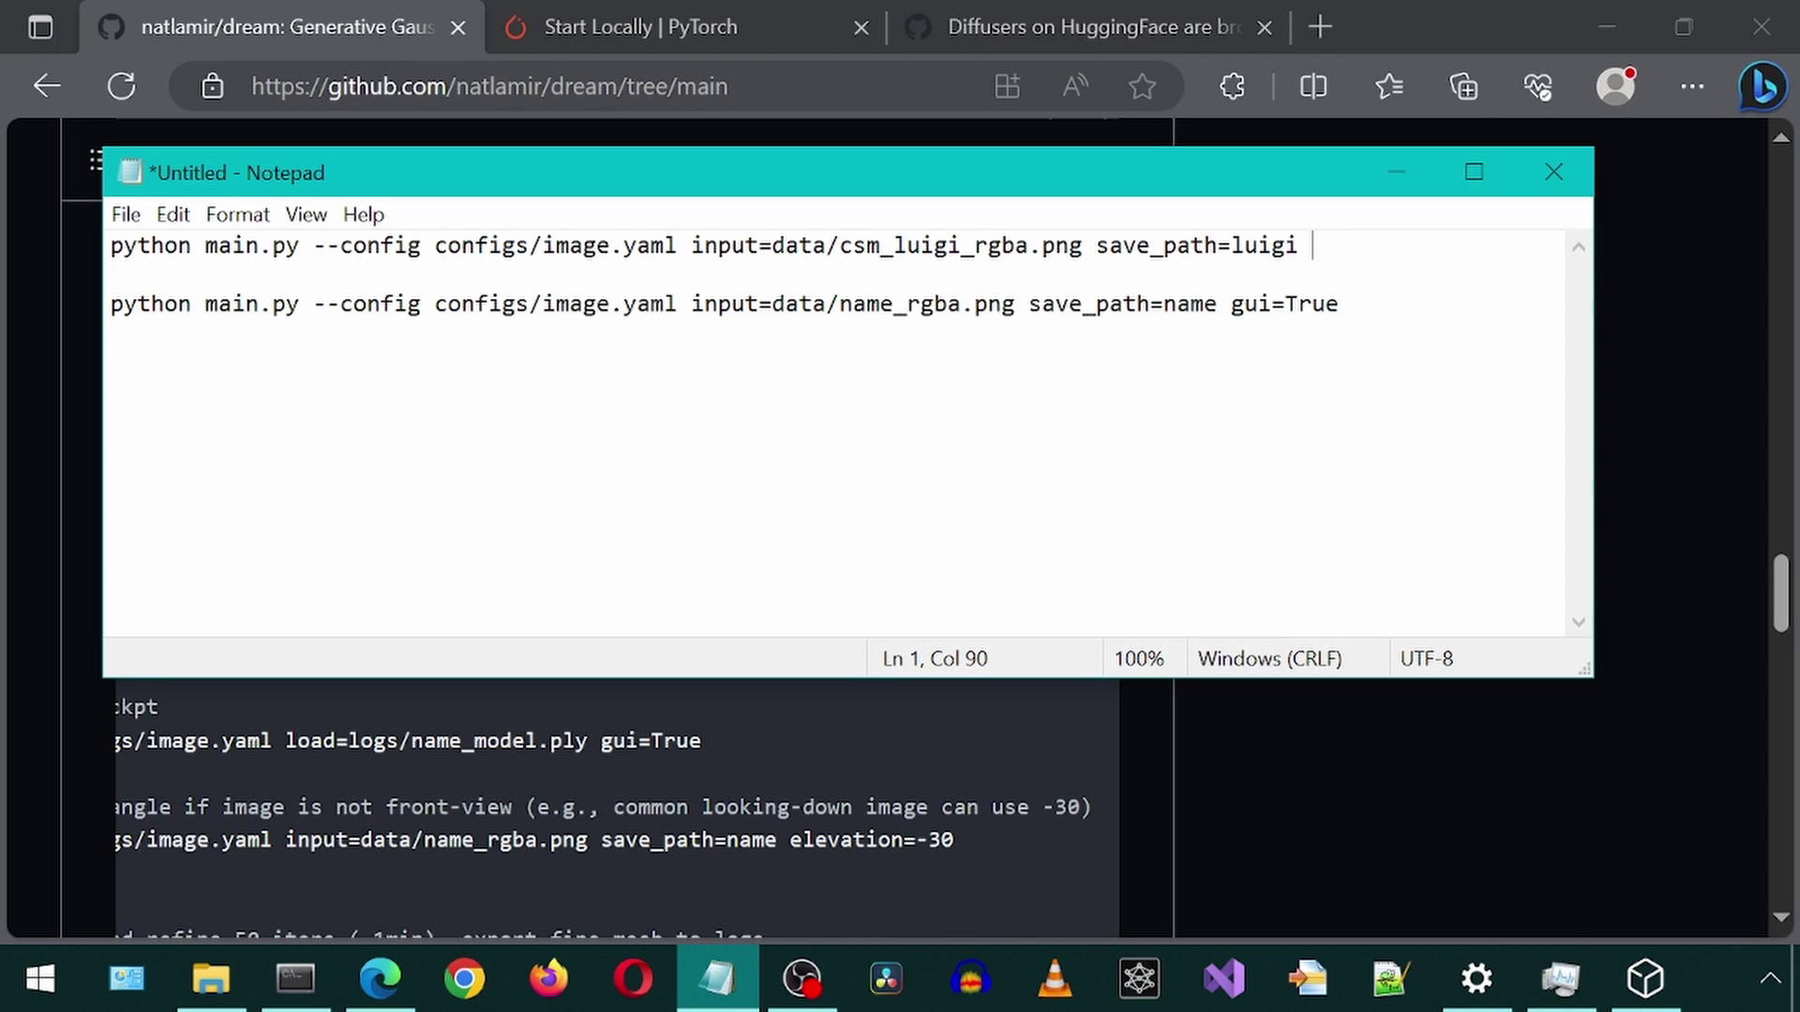
pyautogui.write('gui=True')
pyautogui.hotkey('shift', 'Home')
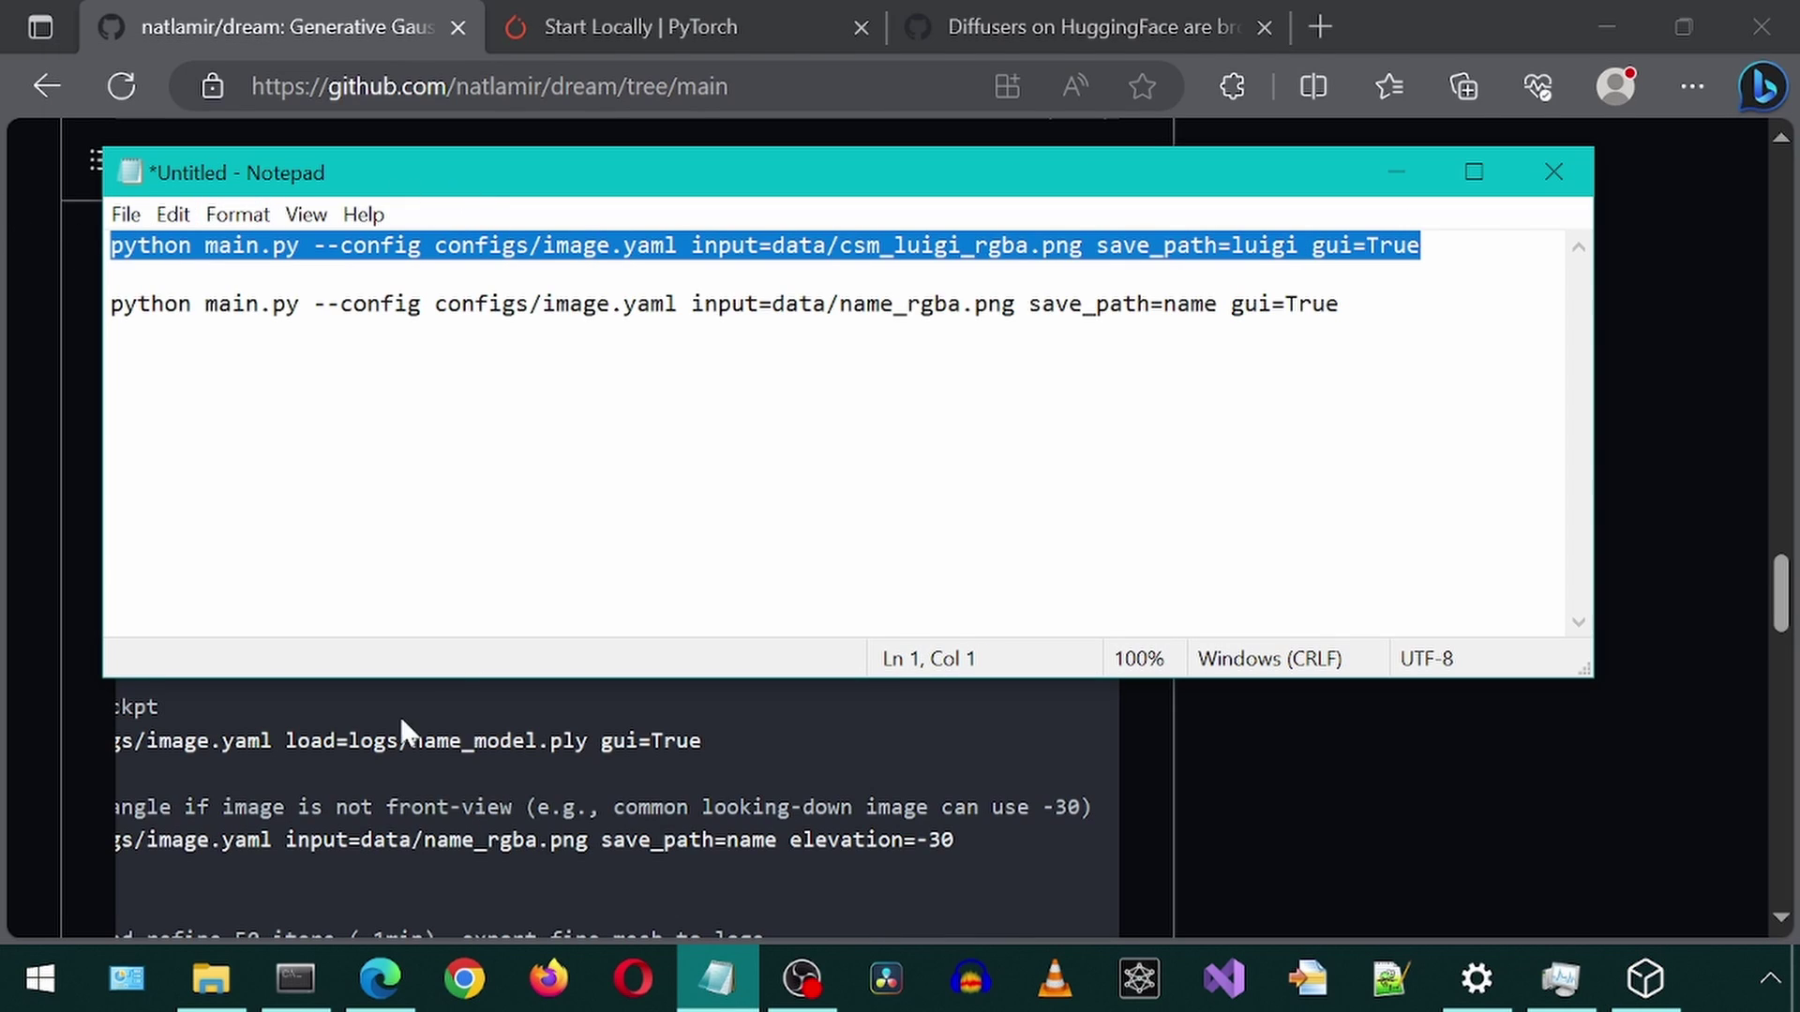
pyautogui.hotkey('ctrl', 'c')
pyautogui.click(295, 978)
pyautogui.hotkey('ctrl', 'v')
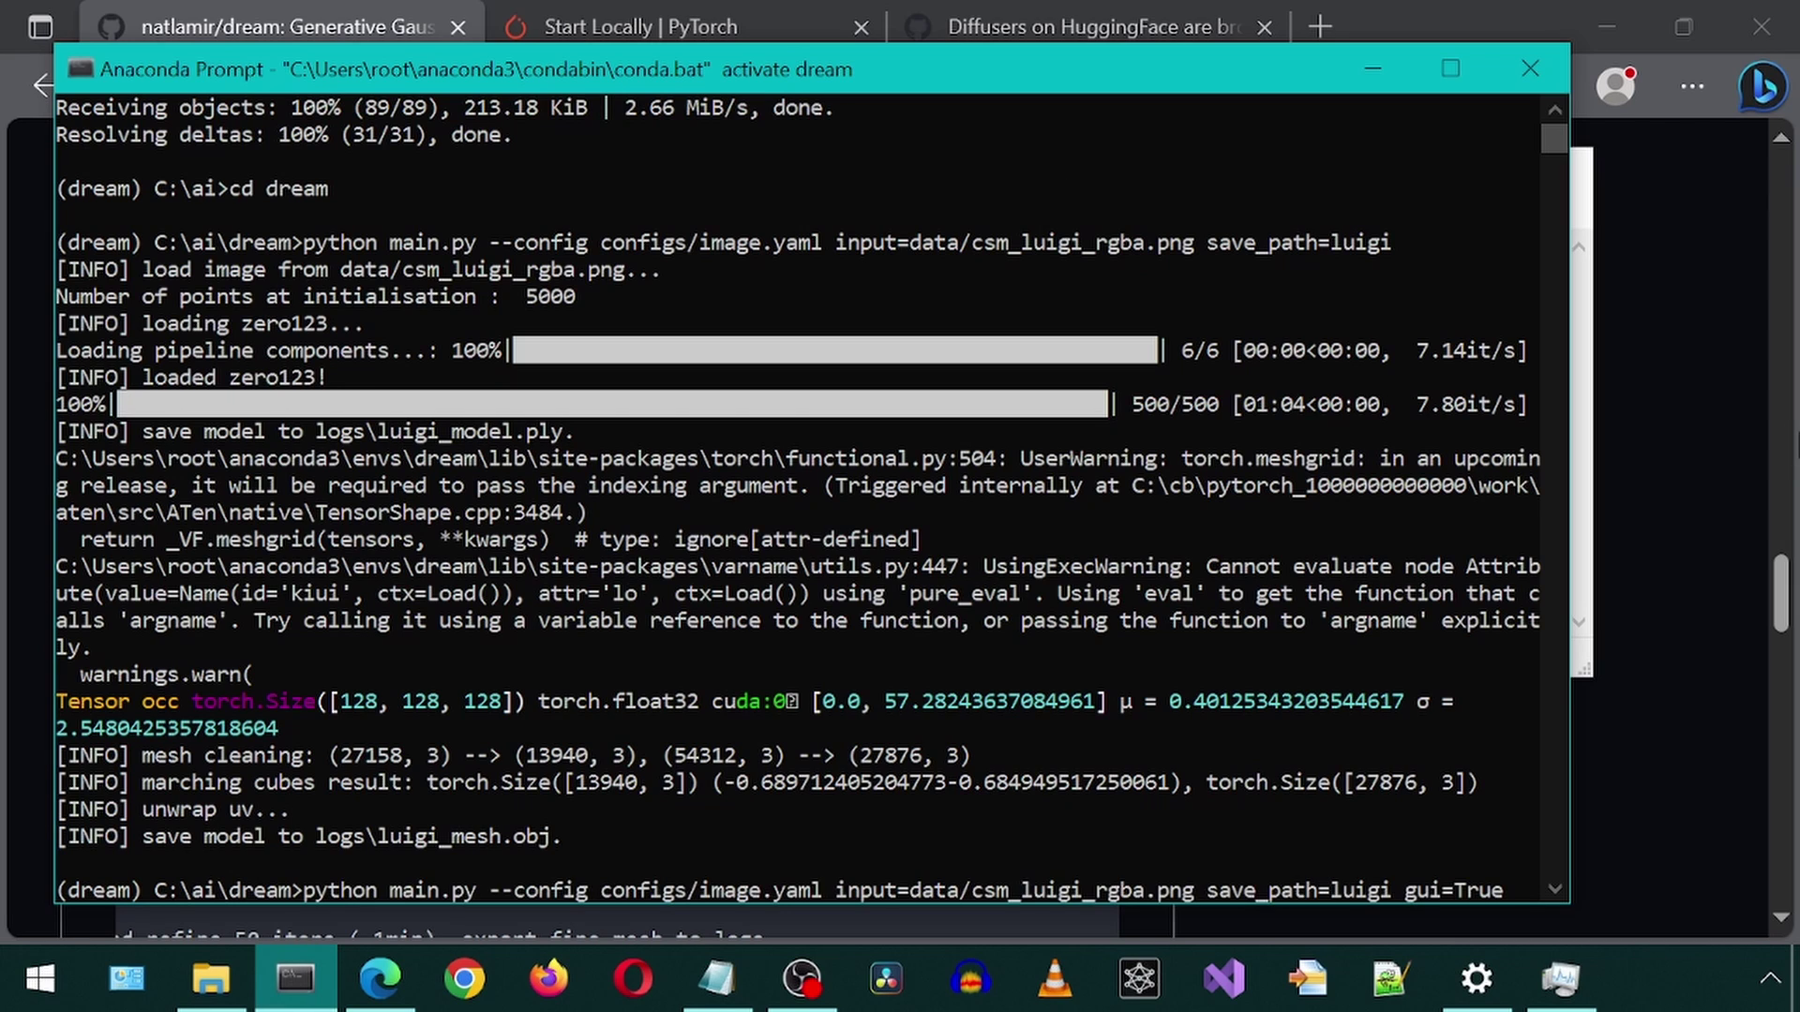
# Step: Run the gui=True Luigi command to launch Gaussian3D and start live training
pyautogui.press('Return')
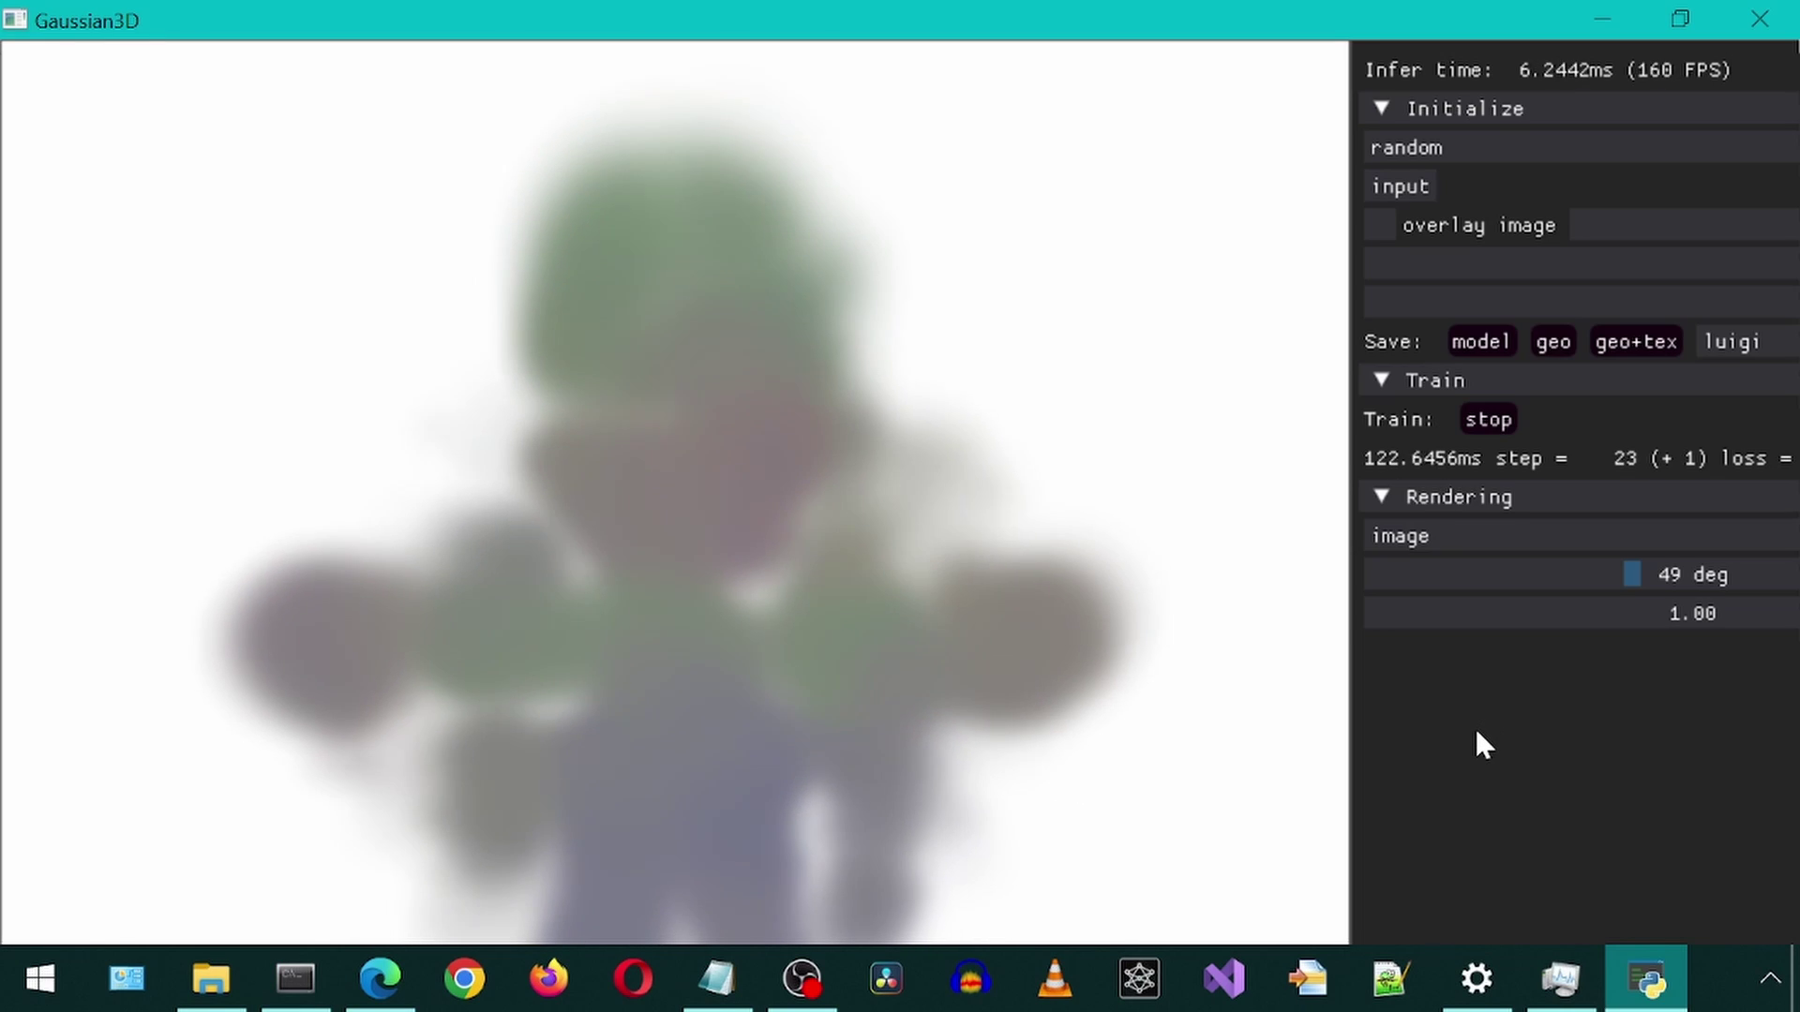